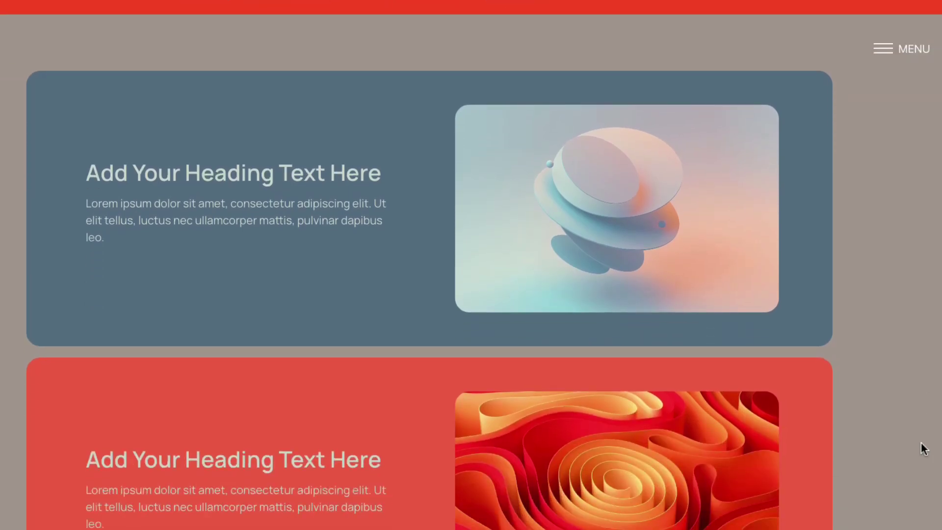
pyautogui.scroll(-5, 925, 449)
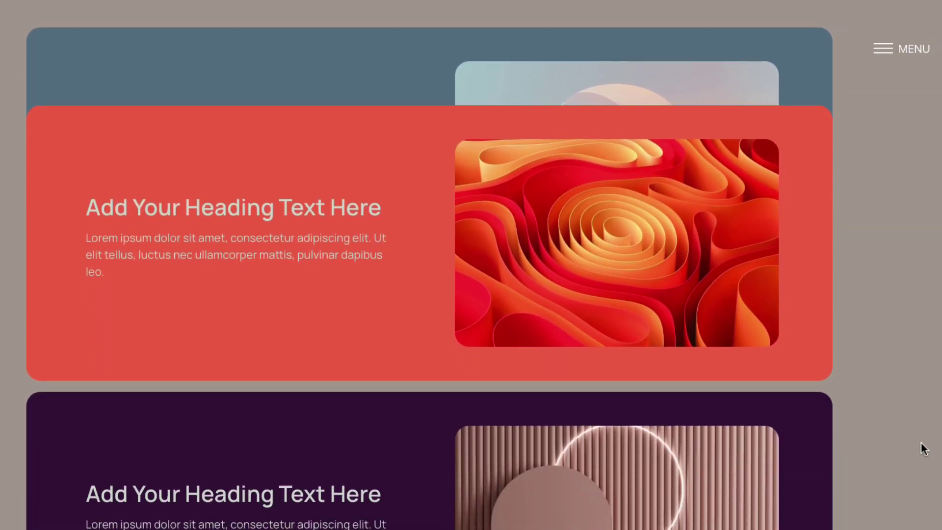
pyautogui.scroll(-3, 909, 425)
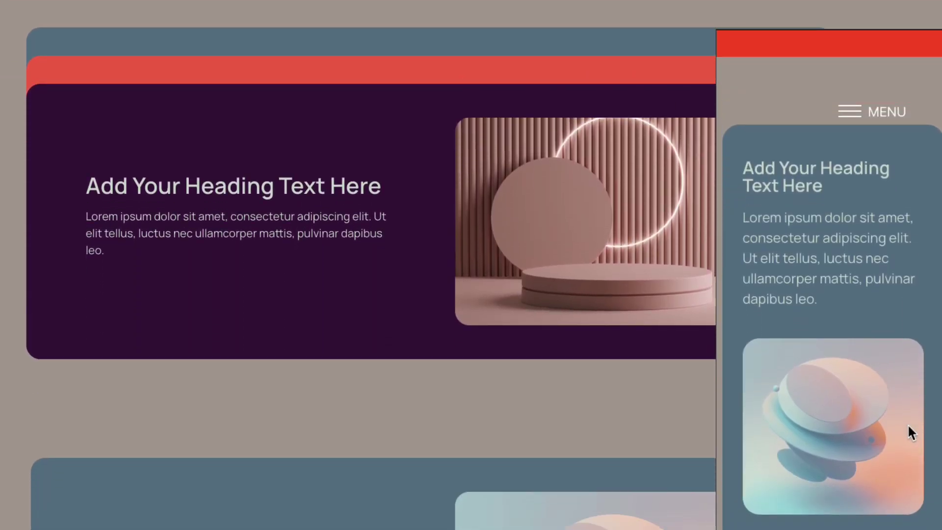
pyautogui.scroll(-3, 909, 426)
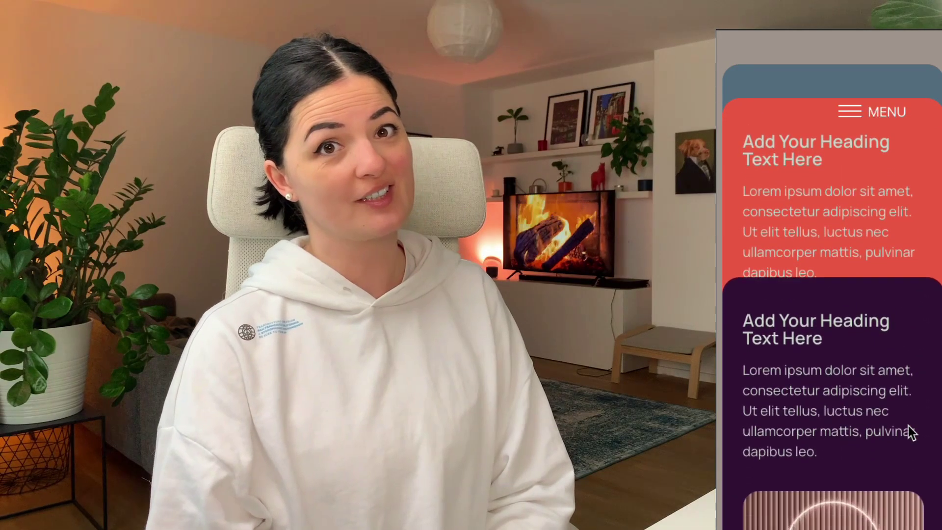
pyautogui.scroll(-3, 908, 426)
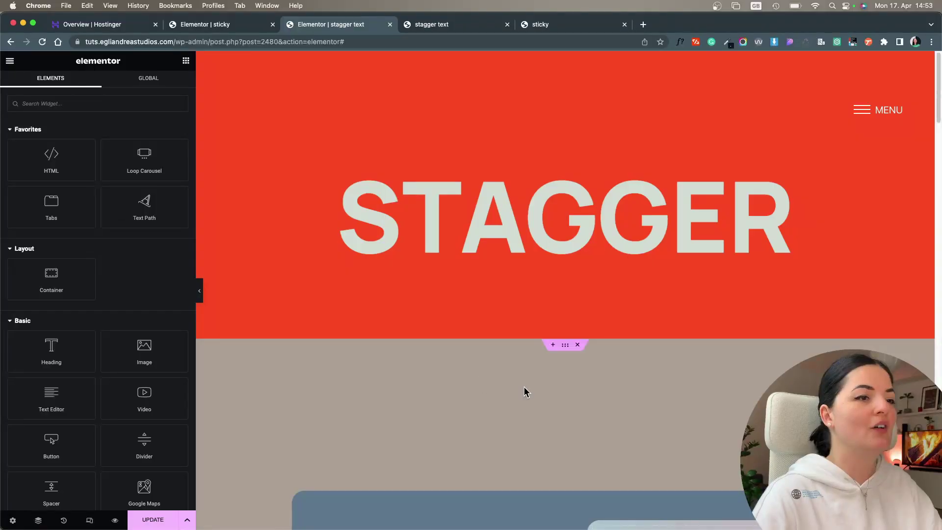
# Add a single-column container directly below the STAGGER section and set its minimum height to 100 VH
pyautogui.click(558, 347)
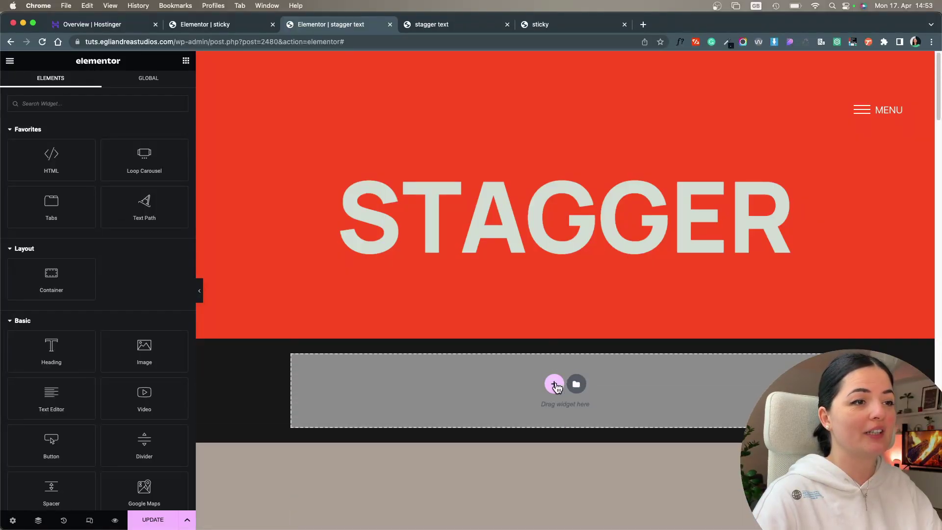
pyautogui.click(554, 382)
pyautogui.click(431, 405)
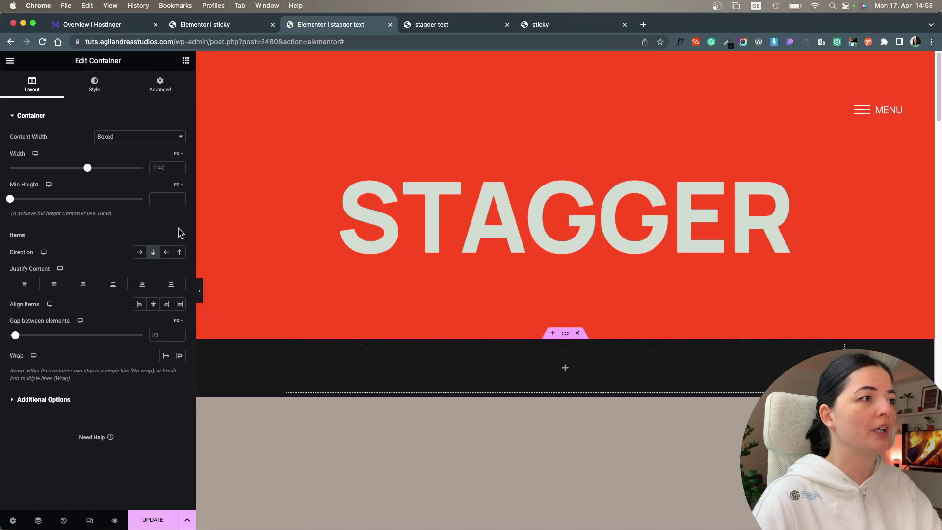
pyautogui.click(177, 188)
pyautogui.click(177, 232)
pyautogui.click(160, 199)
pyautogui.write('100')
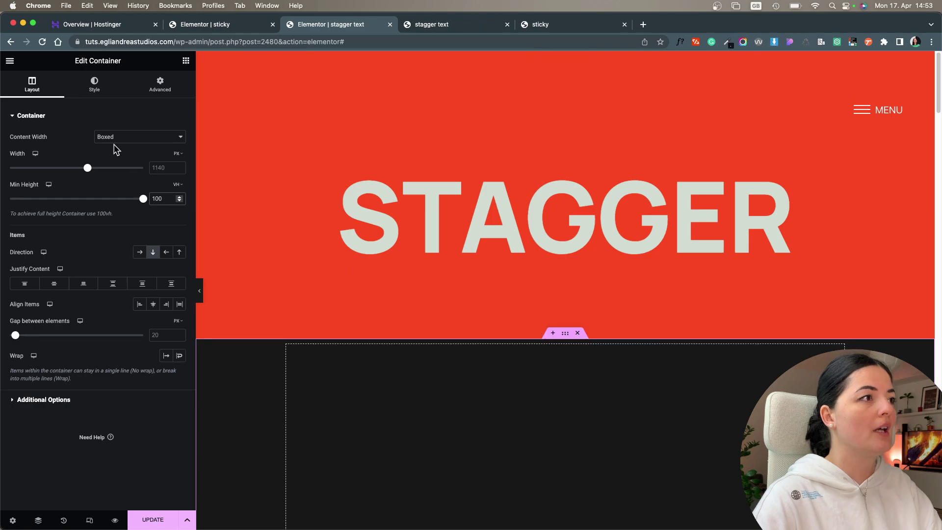
# Give the new container a classic background in the global color sand
pyautogui.click(94, 85)
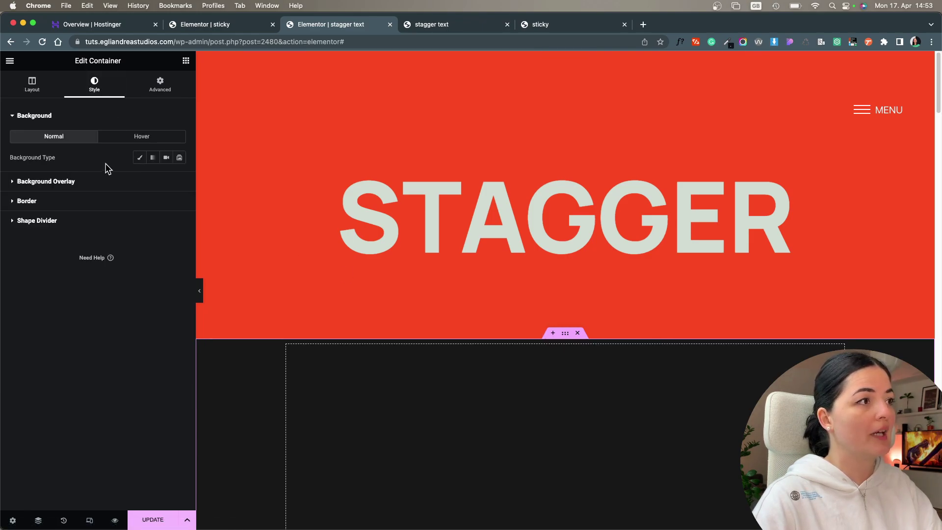
pyautogui.click(139, 157)
pyautogui.click(166, 178)
pyautogui.scroll(-3, 98, 309)
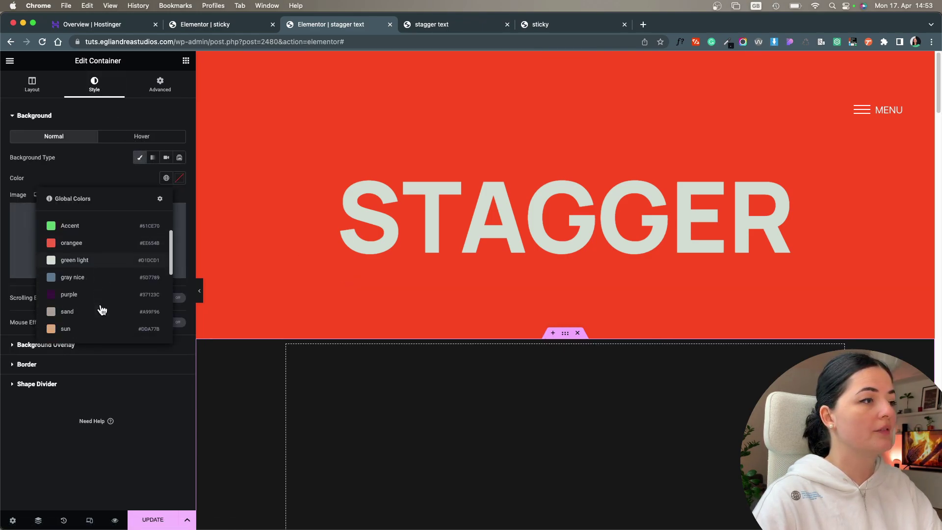
pyautogui.click(89, 309)
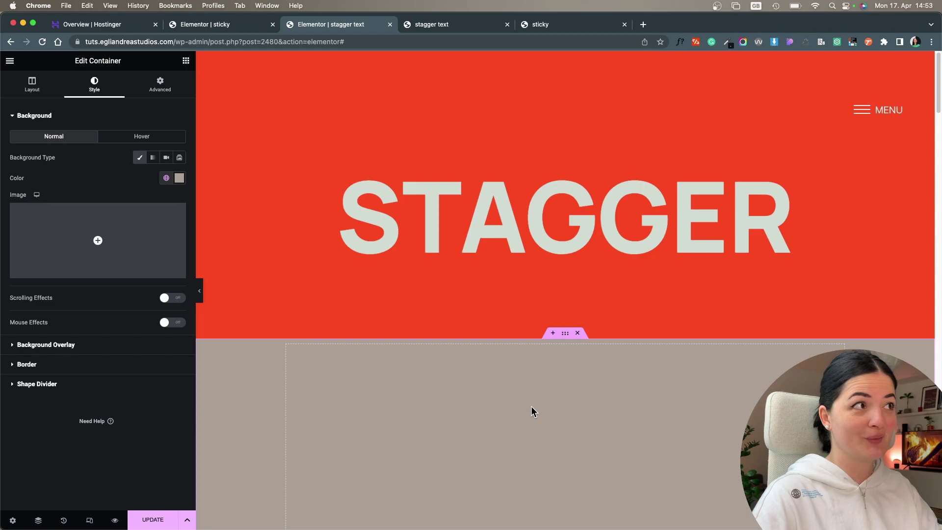
# Change the sand container's content width to Full Width
pyautogui.scroll(-3, 532, 410)
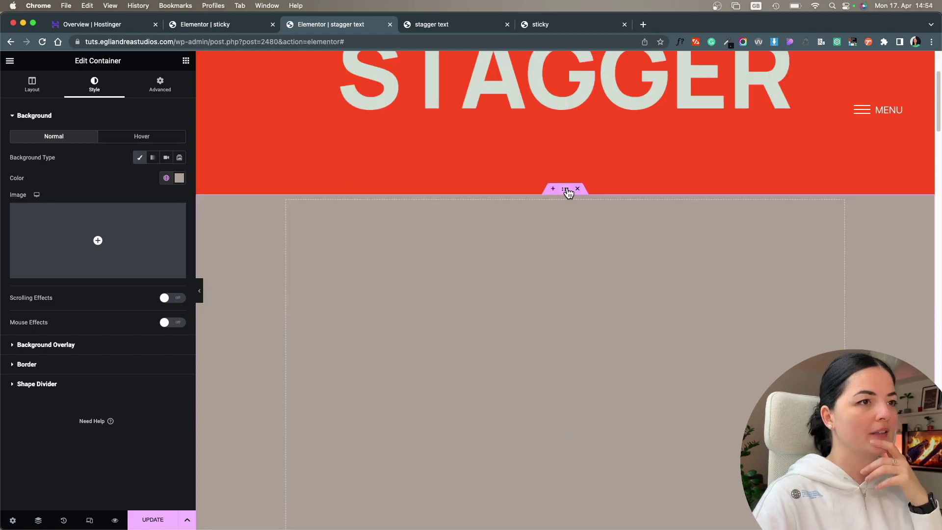
pyautogui.click(42, 80)
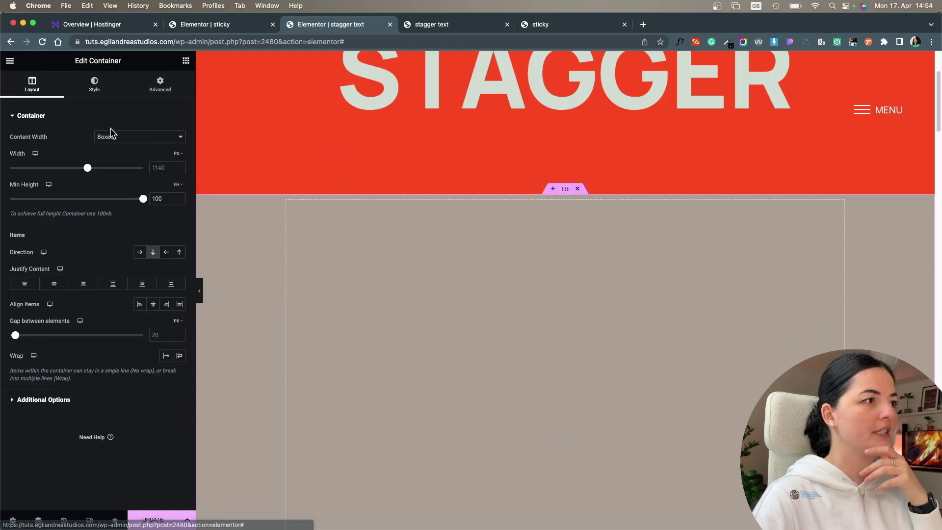
pyautogui.click(30, 118)
pyautogui.click(106, 143)
pyautogui.click(110, 148)
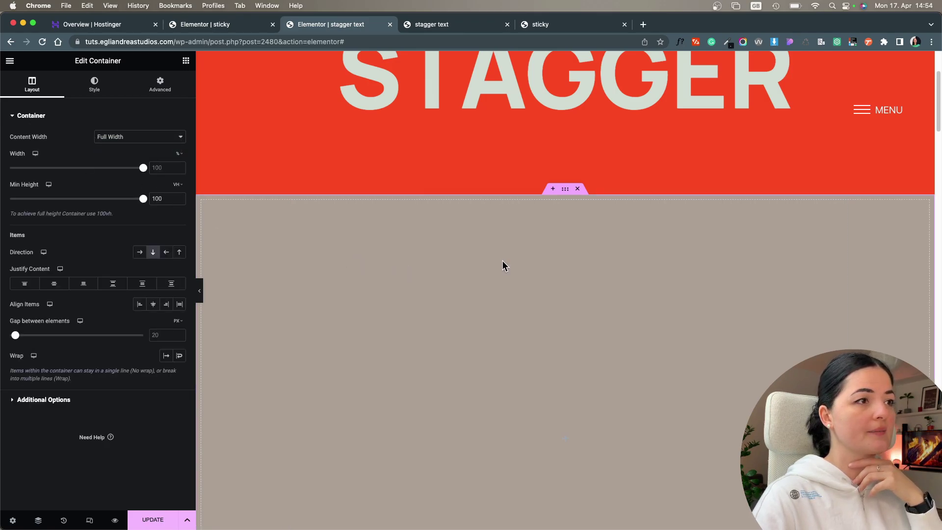
# Nest a new container inside the sand container and set the outer container's item alignment to center
pyautogui.click(186, 61)
pyautogui.moveTo(69, 281); pyautogui.dragTo(372, 291)
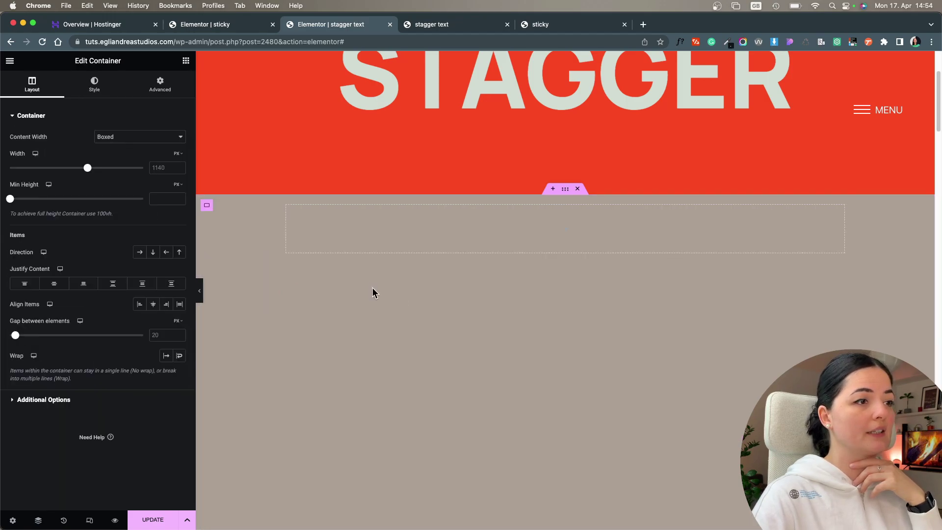
pyautogui.click(567, 190)
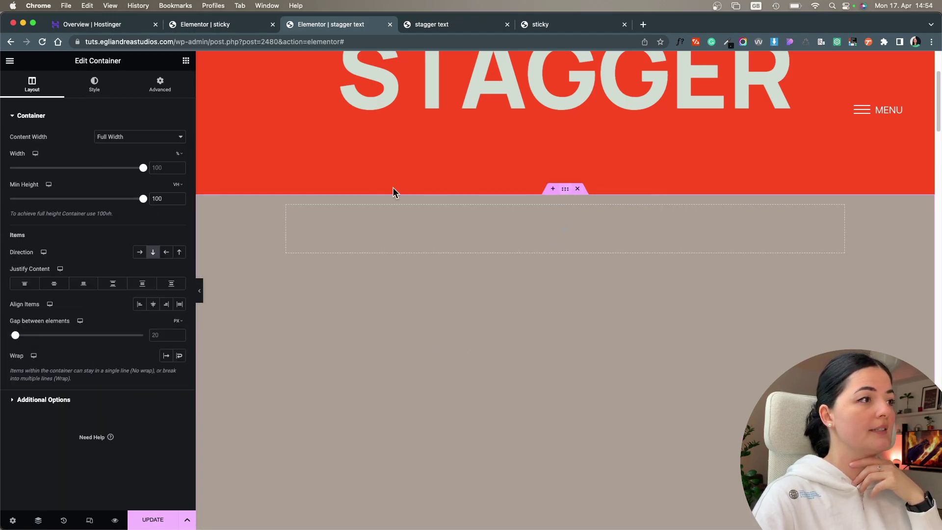
pyautogui.click(153, 305)
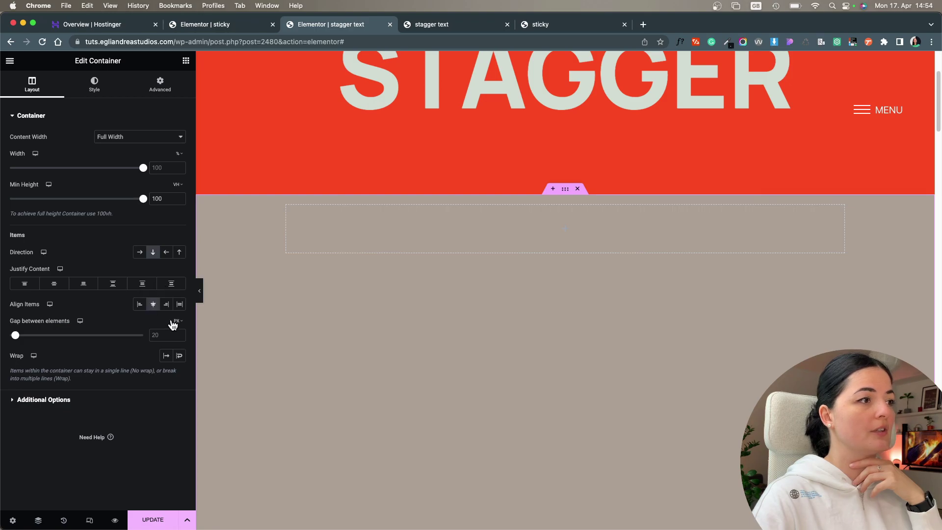
# Set the nested container's content width to Full Width and its width to 75%
pyautogui.click(206, 205)
pyautogui.click(137, 138)
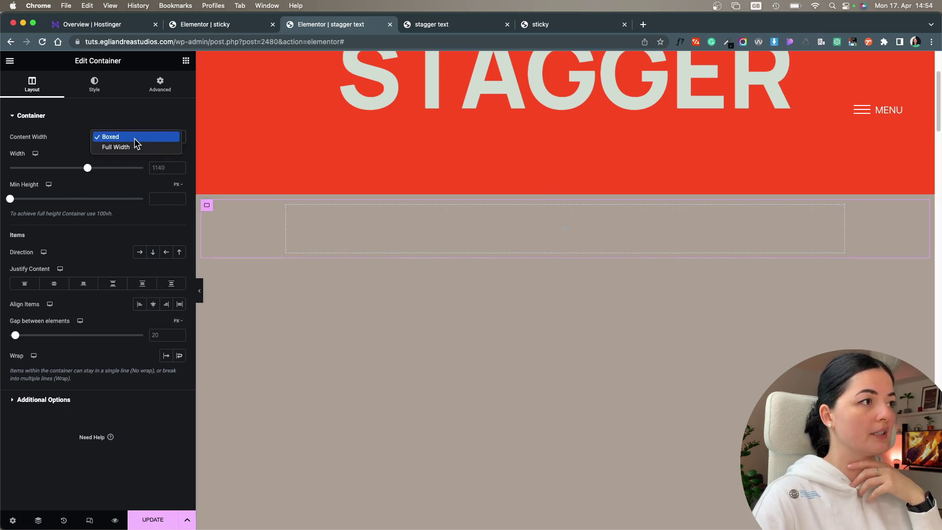
pyautogui.click(136, 146)
pyautogui.moveTo(143, 168); pyautogui.dragTo(110, 171)
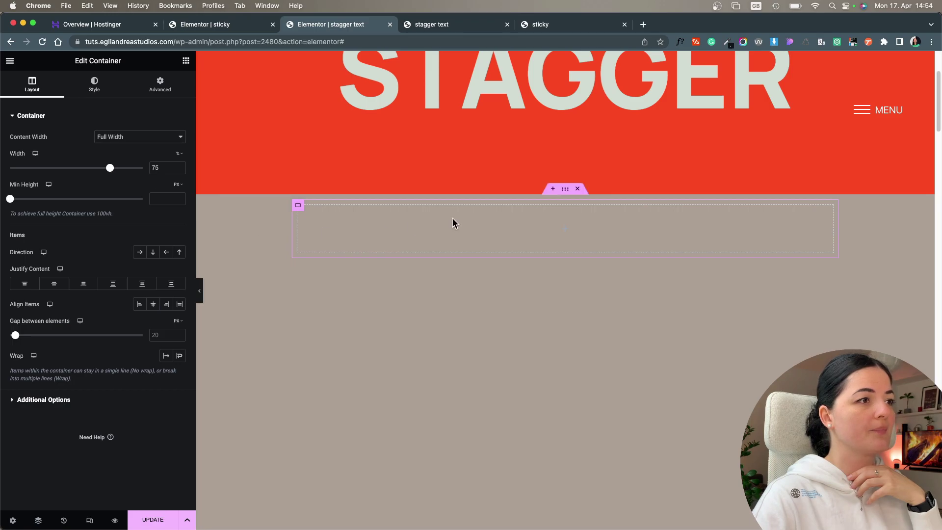
# Set the outer container's content justification to center so the nested container sits in its vertical middle
pyautogui.click(565, 191)
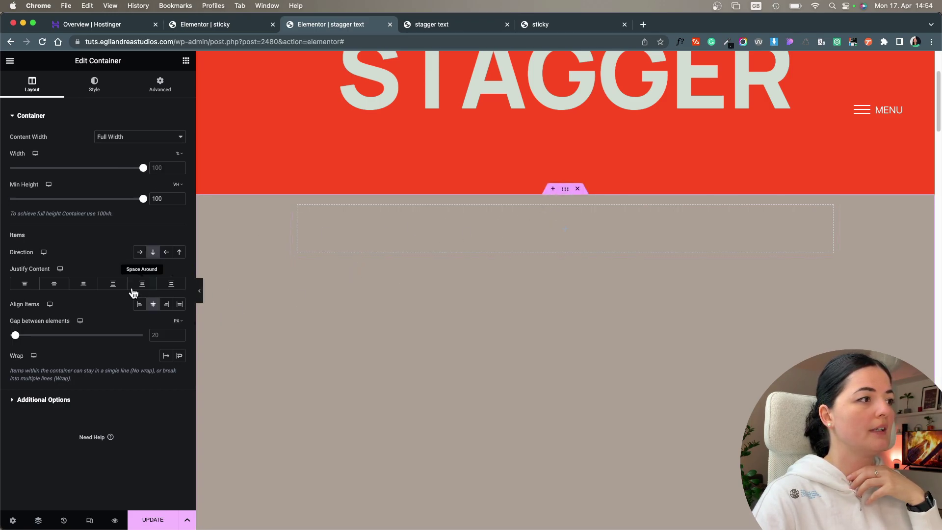
pyautogui.click(53, 285)
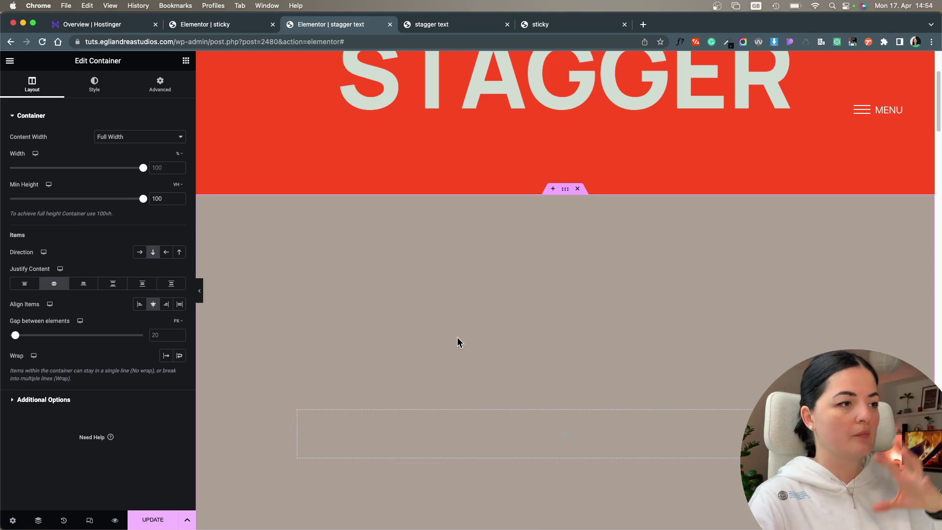
pyautogui.scroll(-3, 426, 364)
pyautogui.scroll(1, 293, 296)
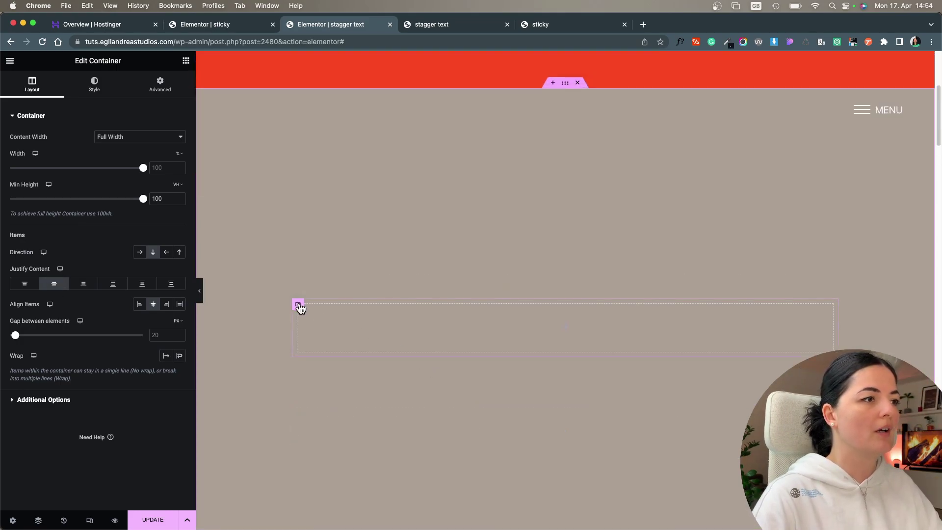
# Give the nested container a classic background in the global color gray nice
pyautogui.click(299, 306)
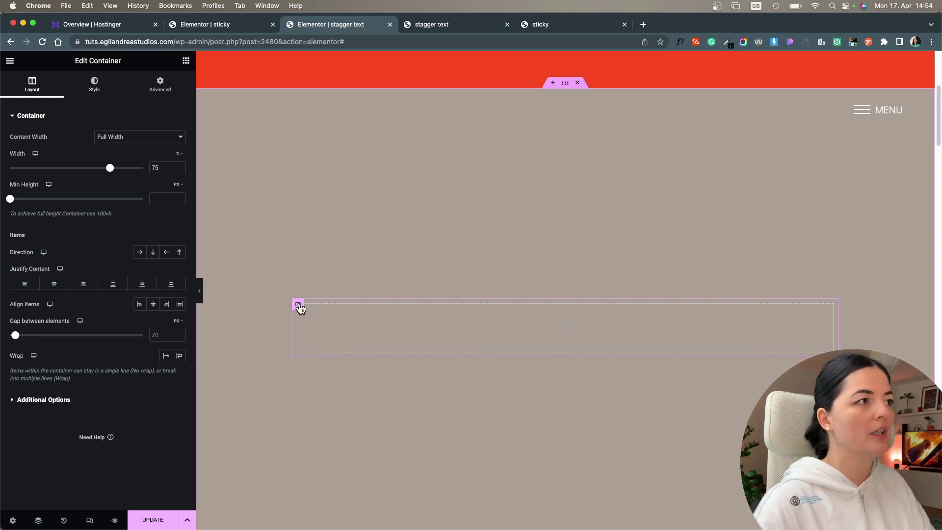
pyautogui.click(96, 89)
pyautogui.click(140, 158)
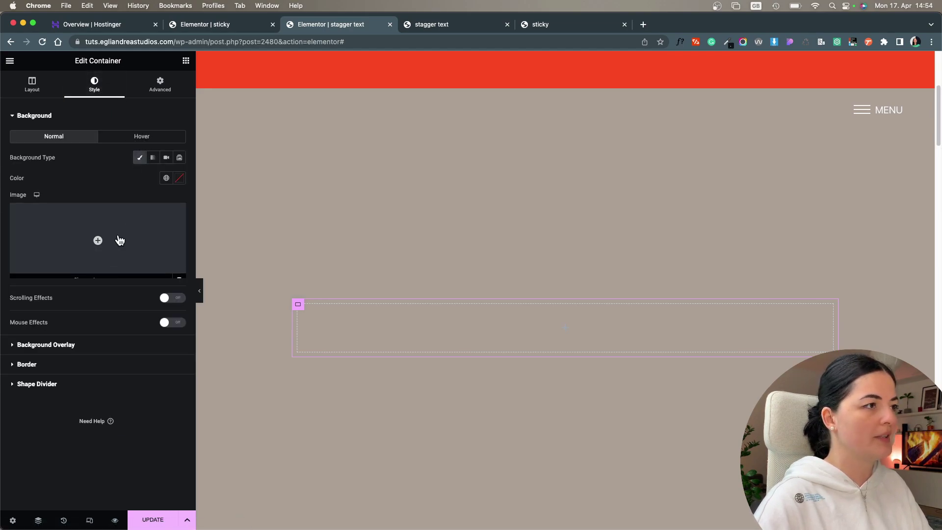
pyautogui.click(166, 178)
pyautogui.scroll(-1, 97, 301)
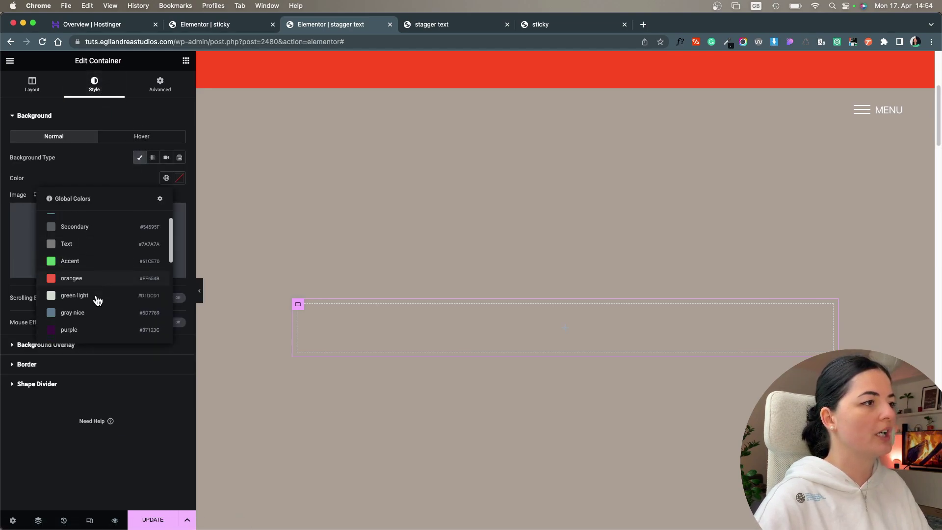
pyautogui.click(88, 314)
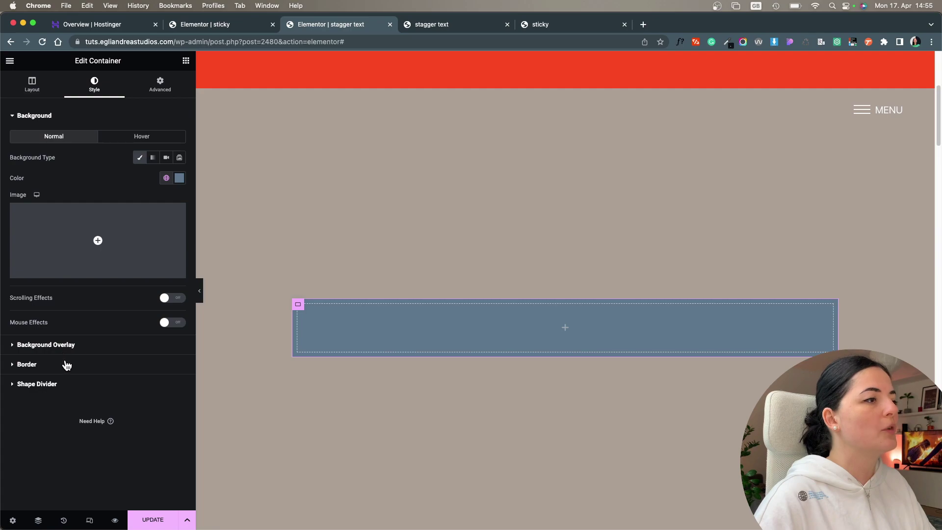
# Set the nested container's border radius to 25 px on all corners and preview the page without the editing panel
pyautogui.click(29, 364)
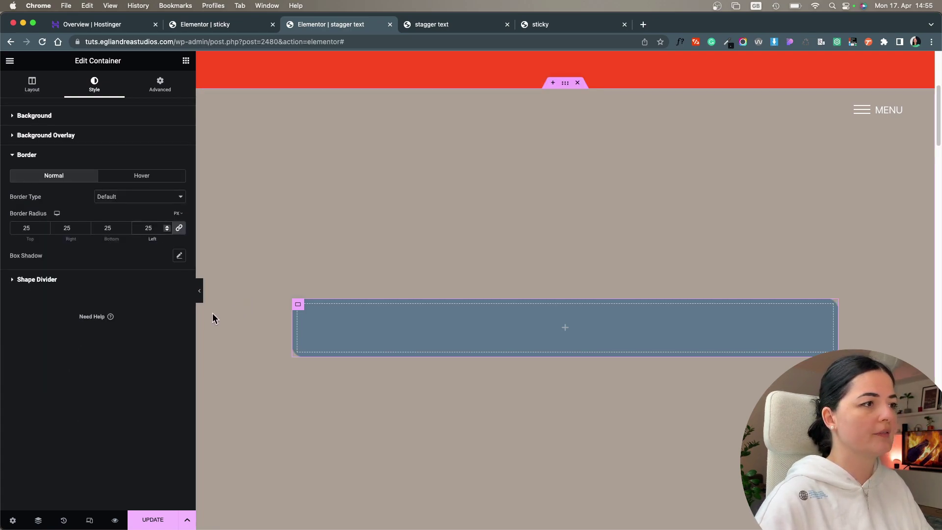
pyautogui.click(200, 291)
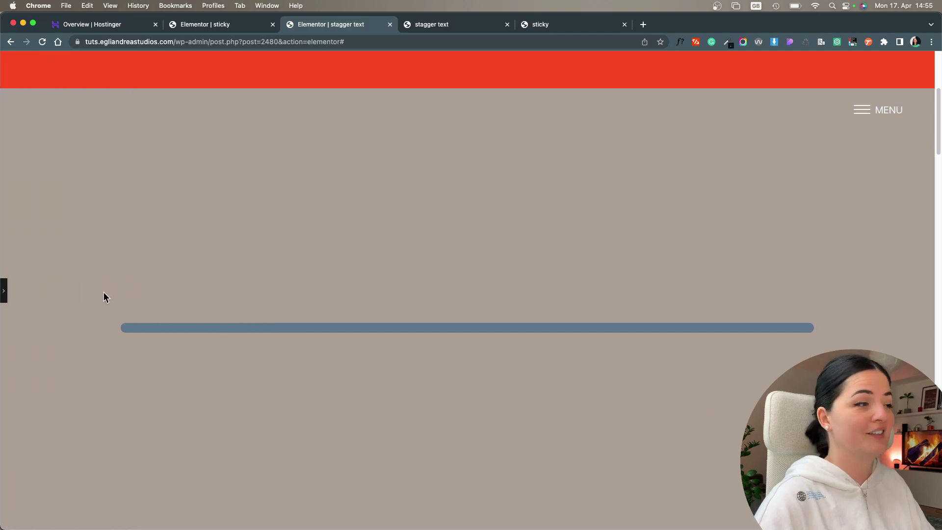
pyautogui.click(6, 293)
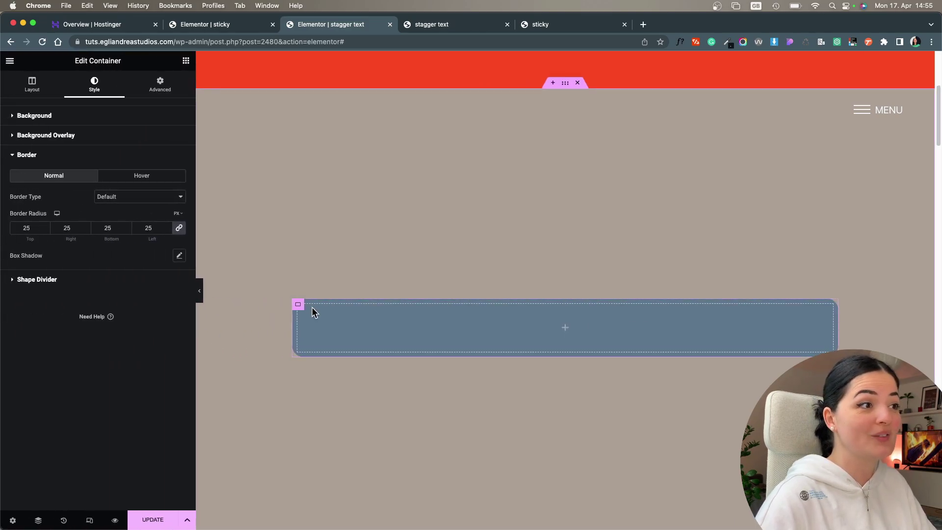
# Set the nested container's minimum height to 50 VH, preview it, and change its item direction to horizontal row
pyautogui.click(48, 94)
pyautogui.moveTo(176, 185)
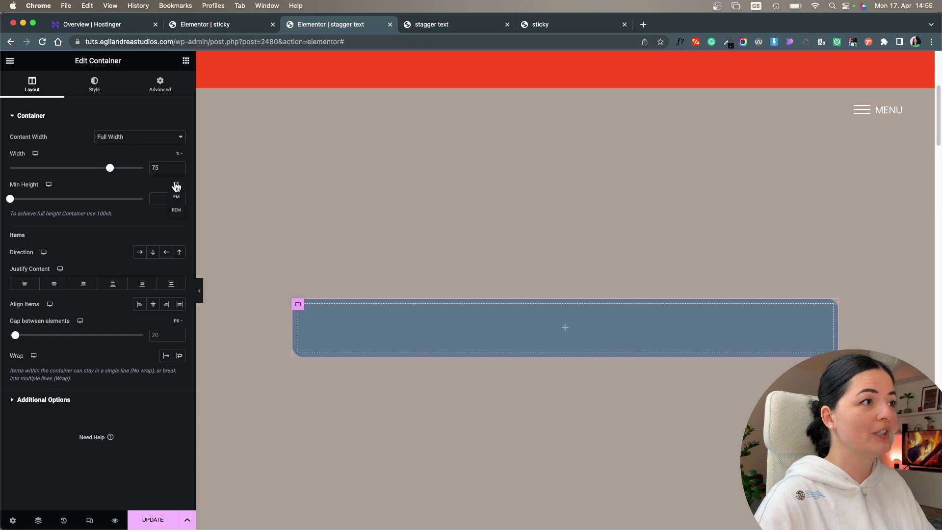
pyautogui.click(177, 224)
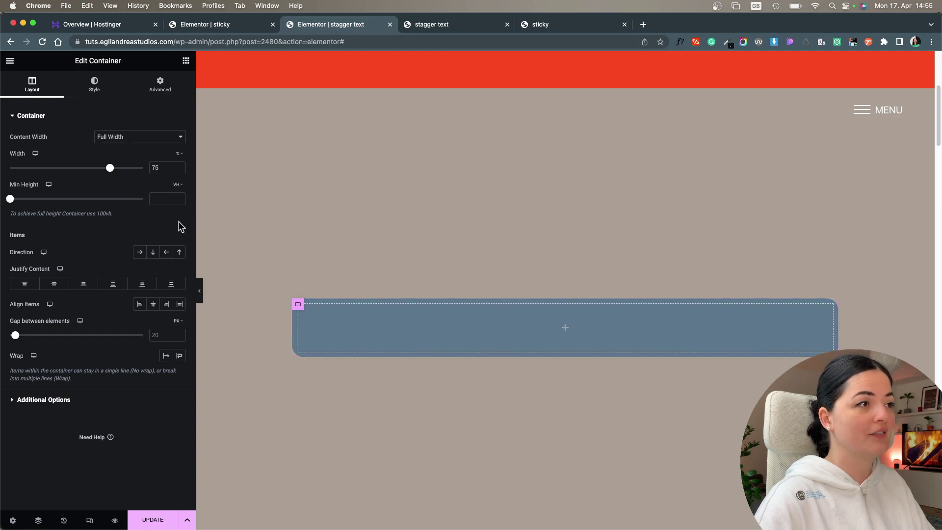
pyautogui.write('5')
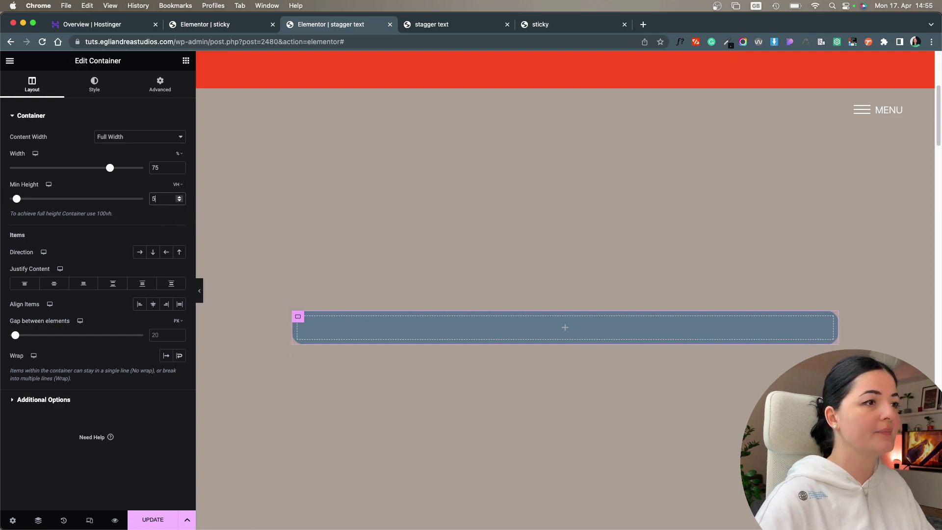
pyautogui.write('0')
pyautogui.click(298, 211)
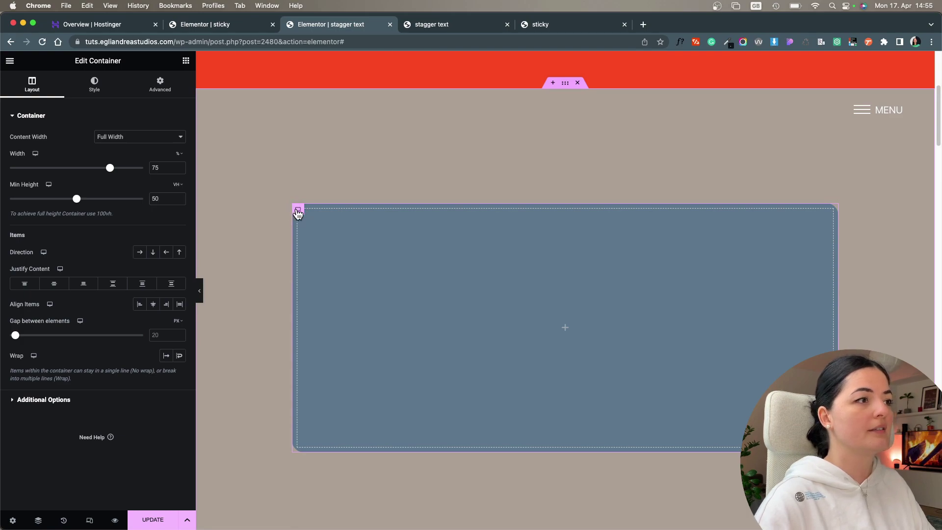
pyautogui.click(199, 292)
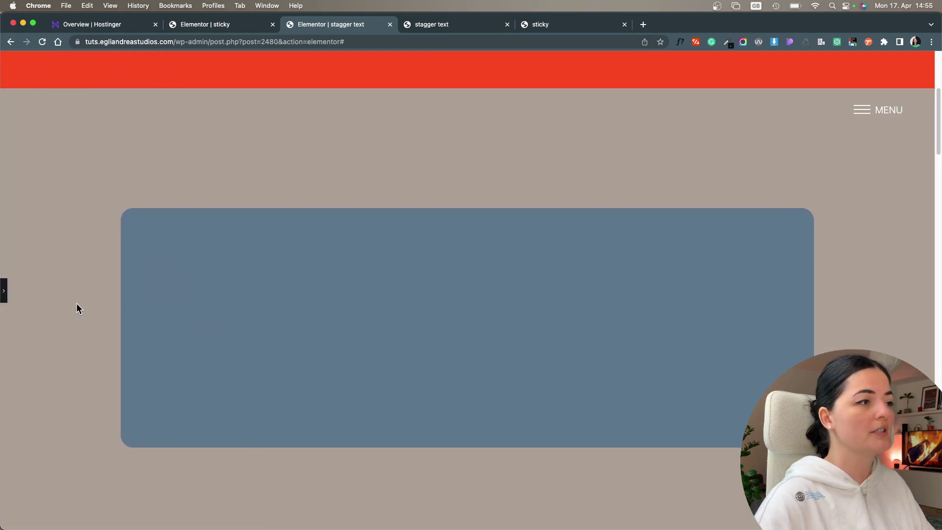
pyautogui.click(5, 295)
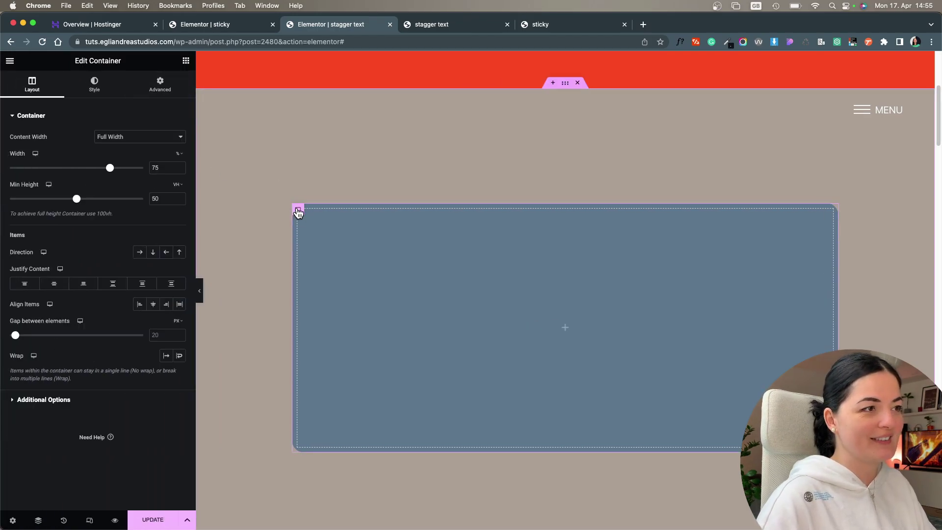
pyautogui.click(140, 253)
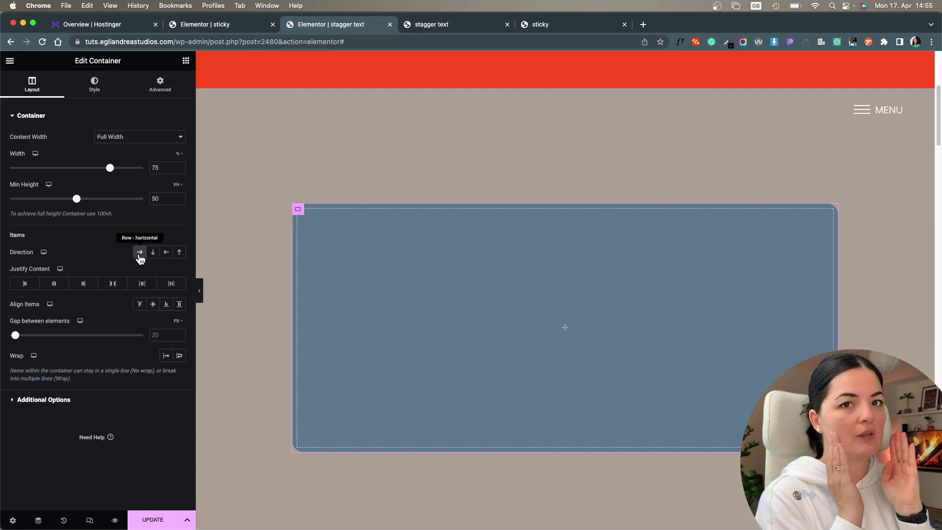
# Place a new container inside the gray-blue card and fill it with a Heading widget and a Text Editor widget below it
pyautogui.click(185, 60)
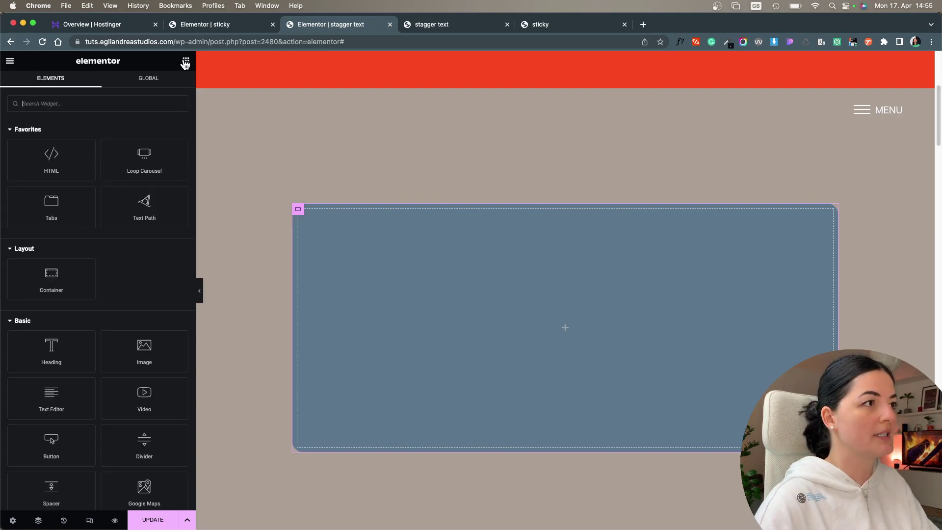
pyautogui.moveTo(50, 286); pyautogui.dragTo(366, 301)
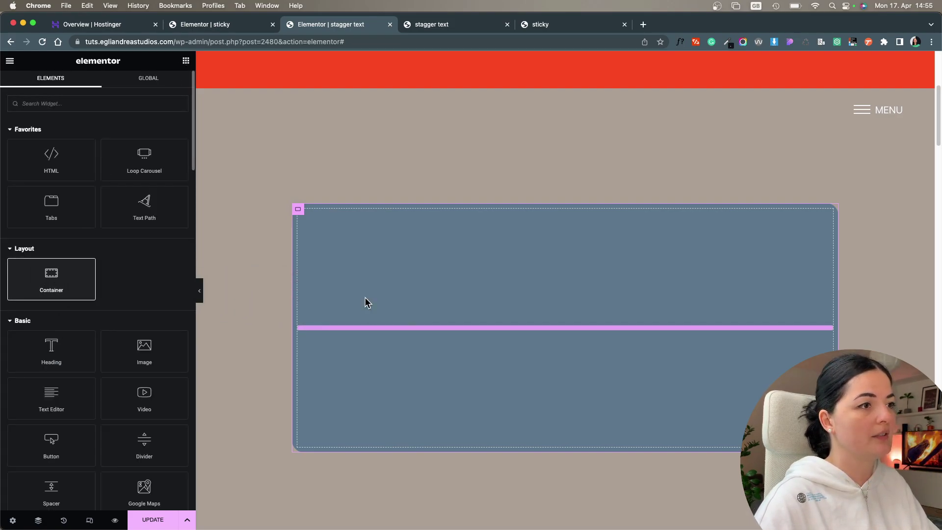
pyautogui.click(185, 61)
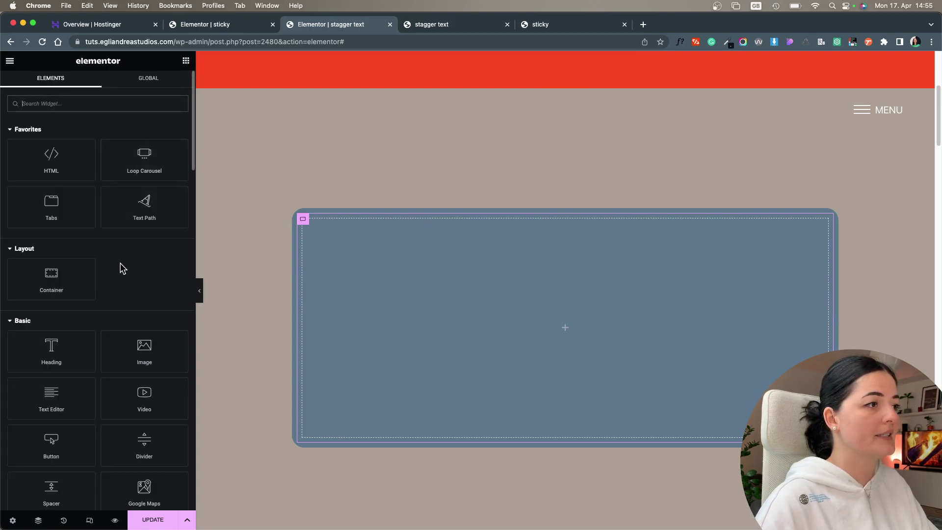
pyautogui.moveTo(56, 344); pyautogui.dragTo(383, 295)
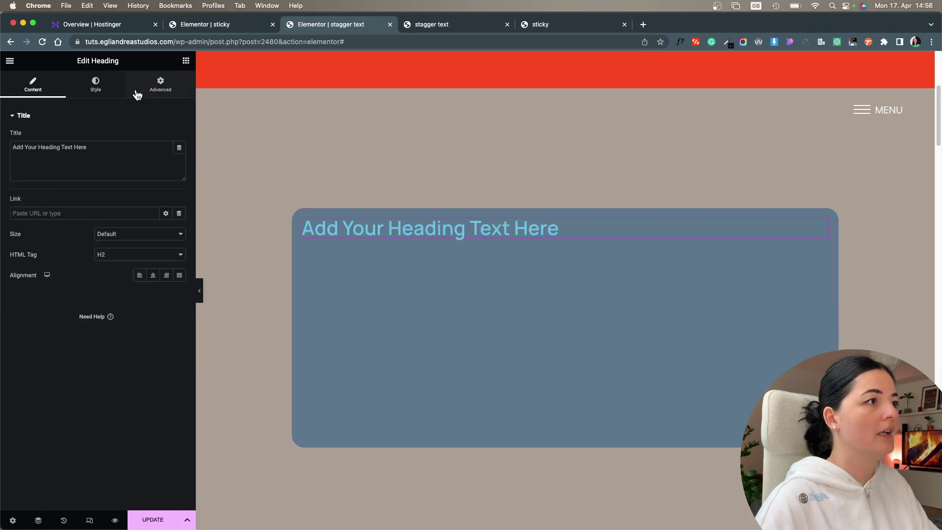
pyautogui.click(185, 61)
pyautogui.moveTo(50, 397); pyautogui.dragTo(406, 232)
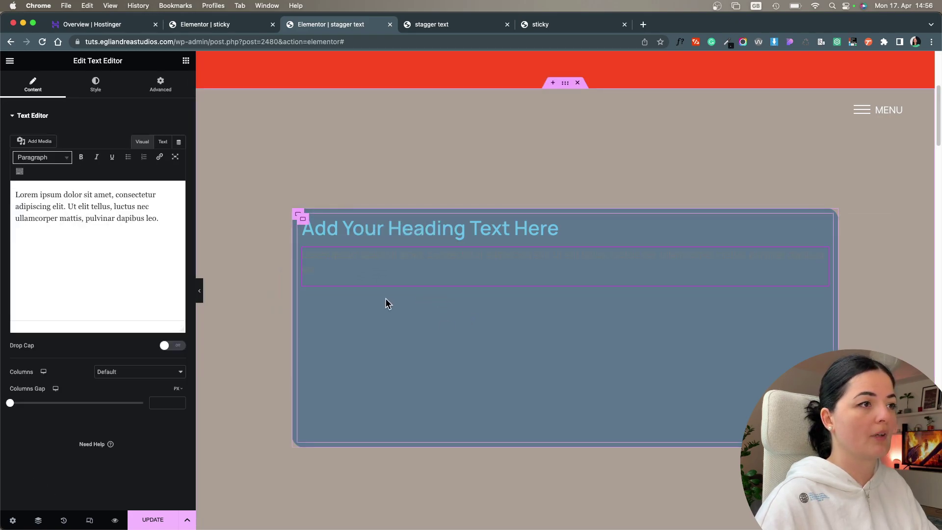
# Set the paragraph's text color to the global color green light
pyautogui.click(385, 259)
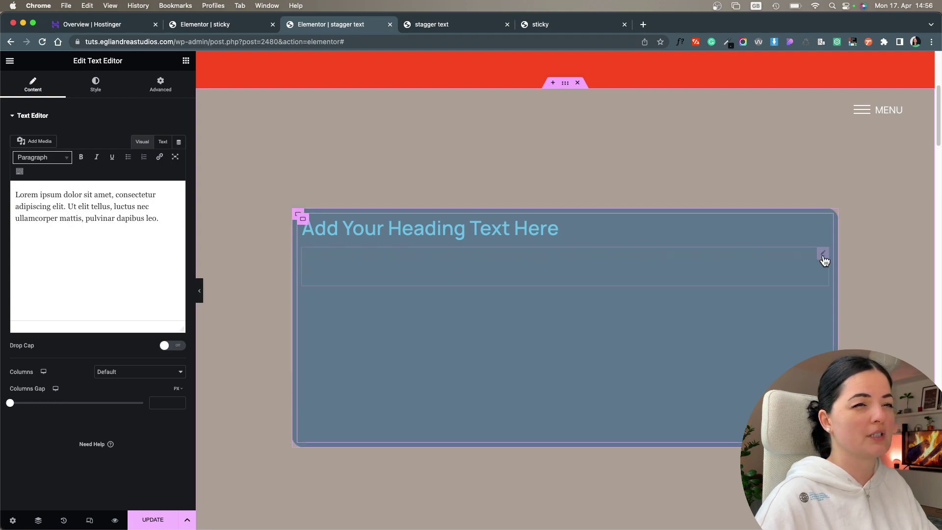
pyautogui.click(96, 84)
pyautogui.click(167, 157)
pyautogui.click(88, 291)
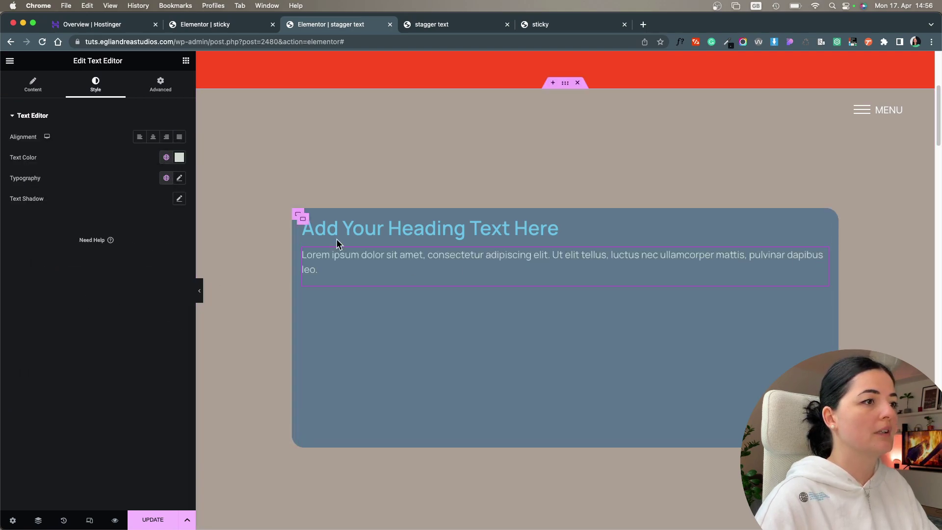
# Change the heading's text color to the global color green light
pyautogui.click(347, 227)
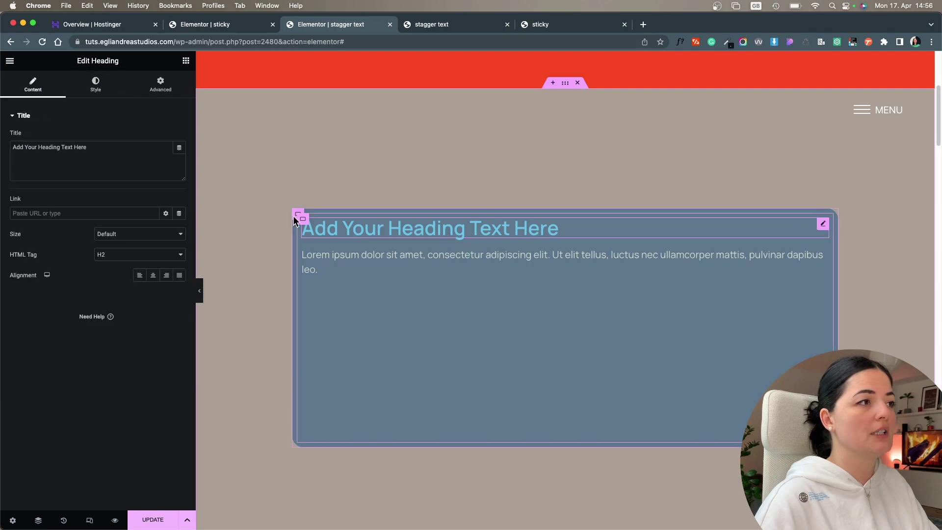
pyautogui.click(100, 85)
pyautogui.click(167, 137)
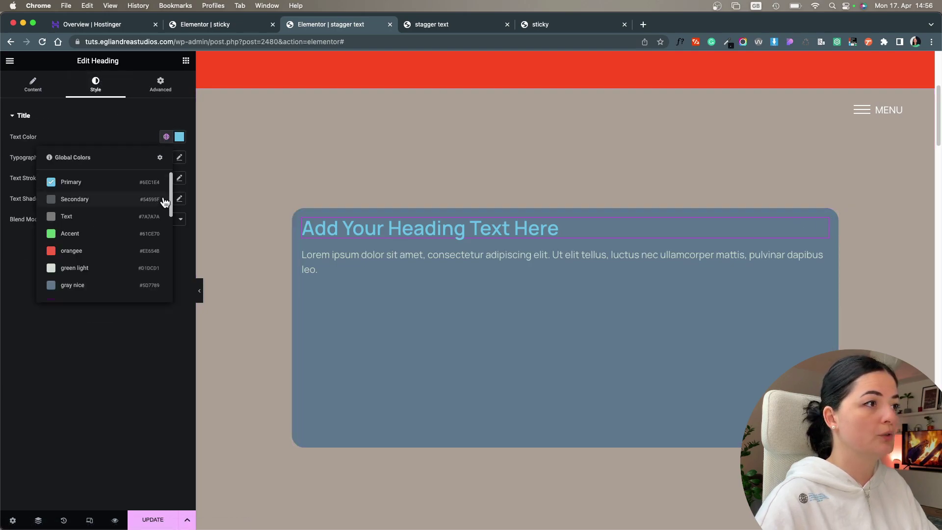
pyautogui.click(99, 271)
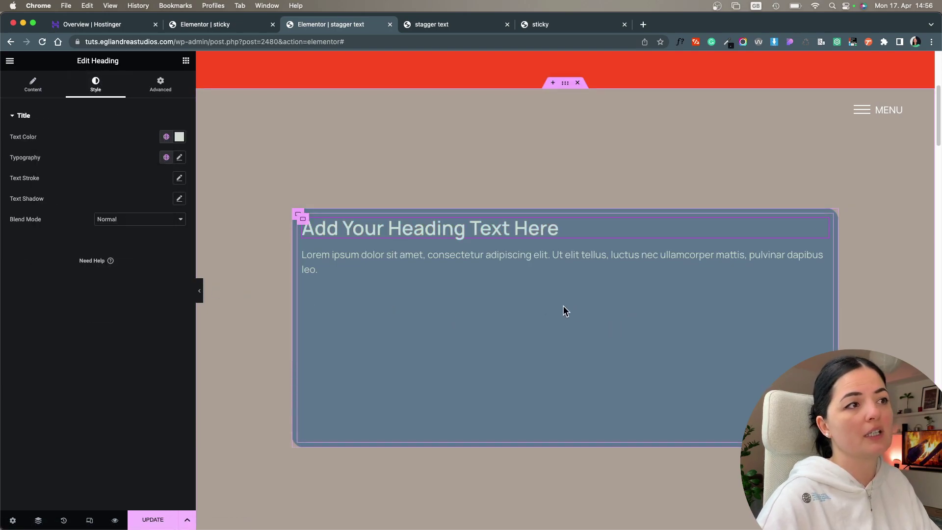
# Duplicate the inner text container and delete the heading and paragraph from the copy
pyautogui.rightClick(303, 222)
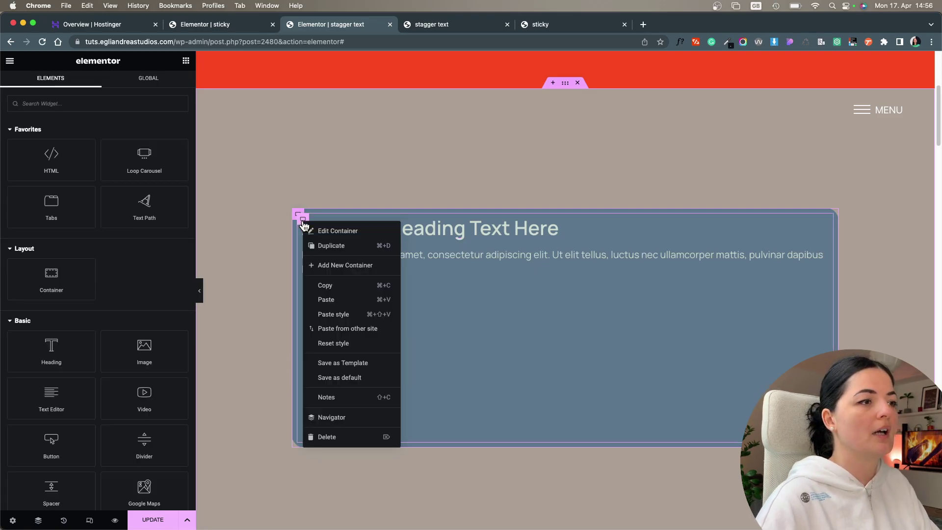
pyautogui.click(325, 246)
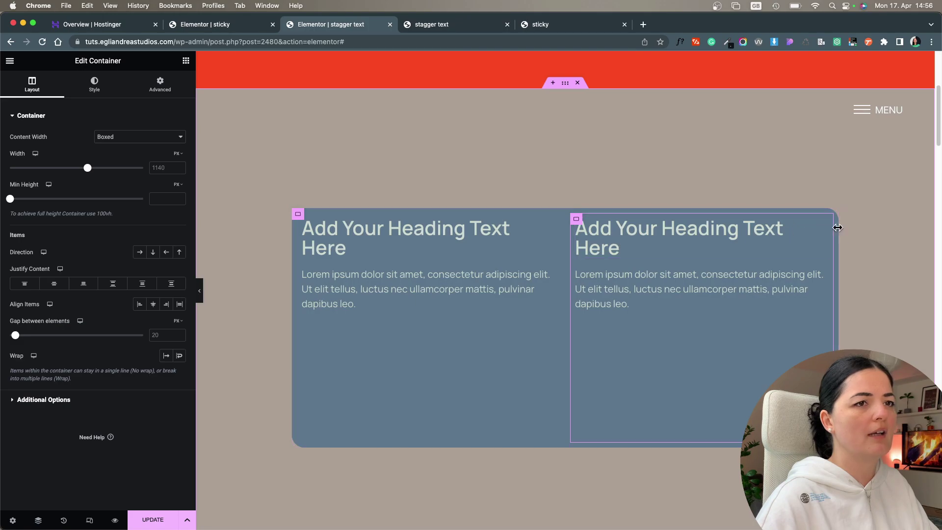
pyautogui.rightClick(823, 227)
pyautogui.click(849, 388)
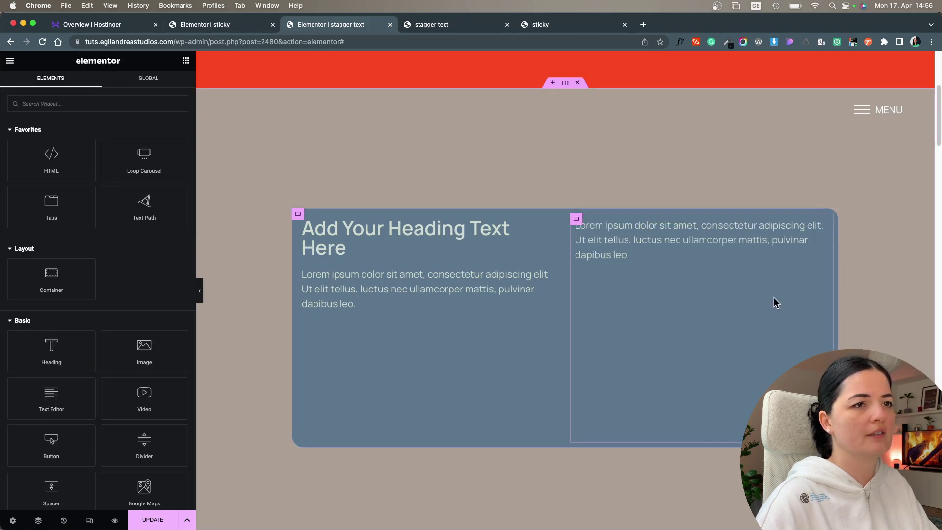
pyautogui.rightClick(824, 229)
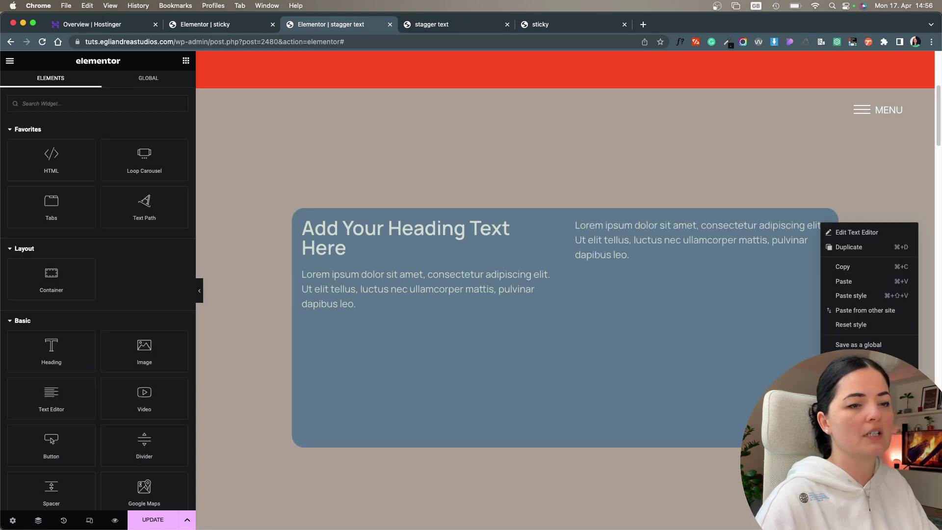
pyautogui.click(849, 387)
# Give the empty second container a classic background with the pastel stacked-discs image from the media library
pyautogui.click(577, 219)
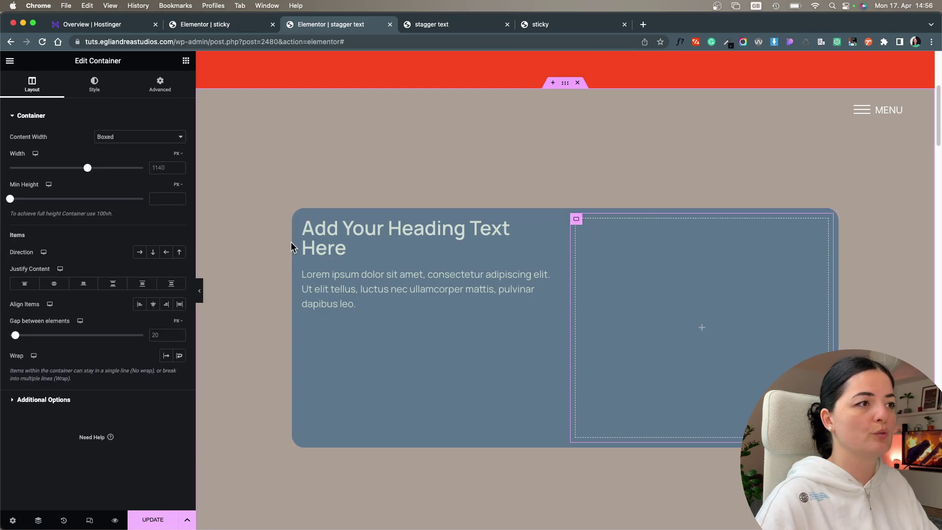
pyautogui.click(94, 85)
pyautogui.click(140, 157)
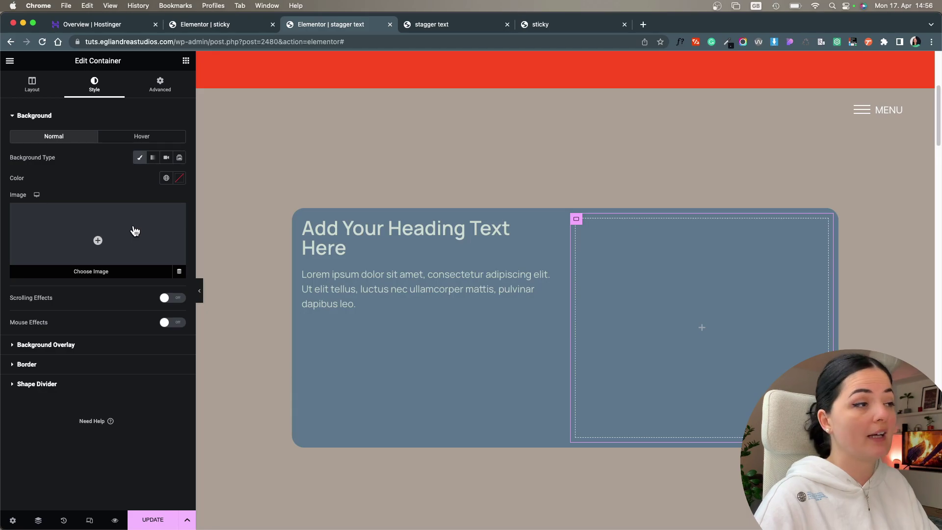
pyautogui.click(135, 231)
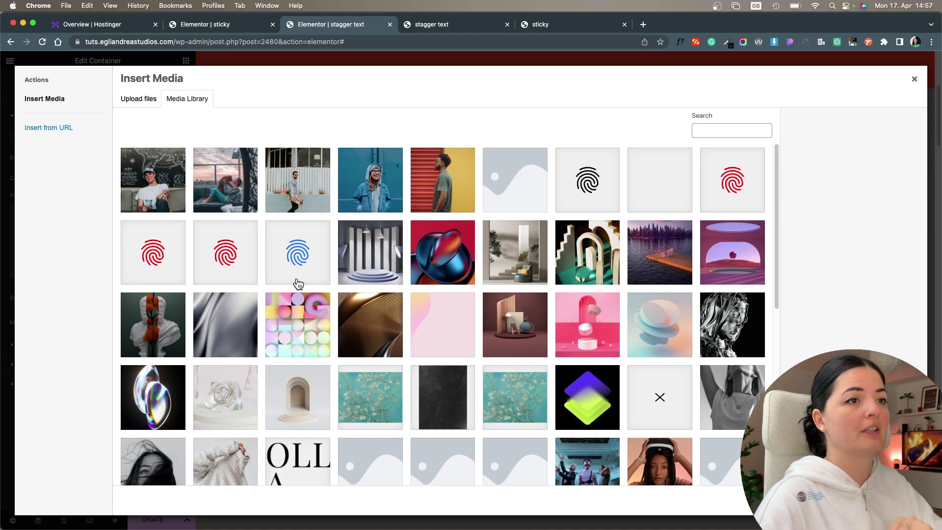
pyautogui.scroll(-3, 510, 332)
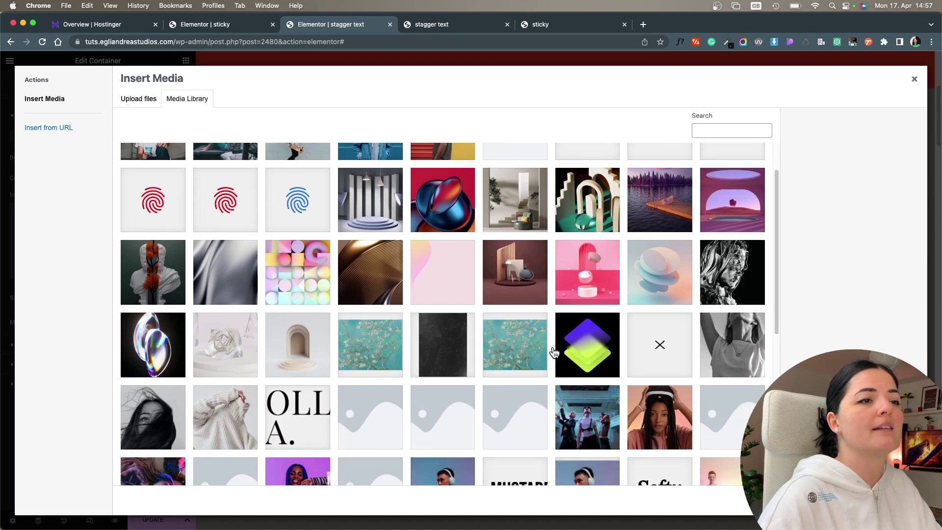
pyautogui.click(660, 277)
pyautogui.click(896, 499)
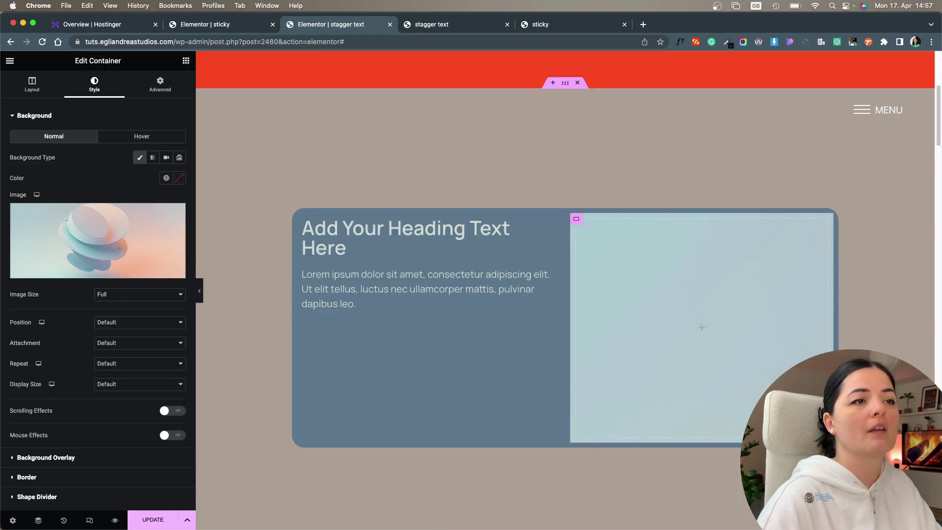
# Set the background image's position to Center Center, repeat to No-repeat and display size to Cover, and preview the page without the editing panel
pyautogui.click(125, 328)
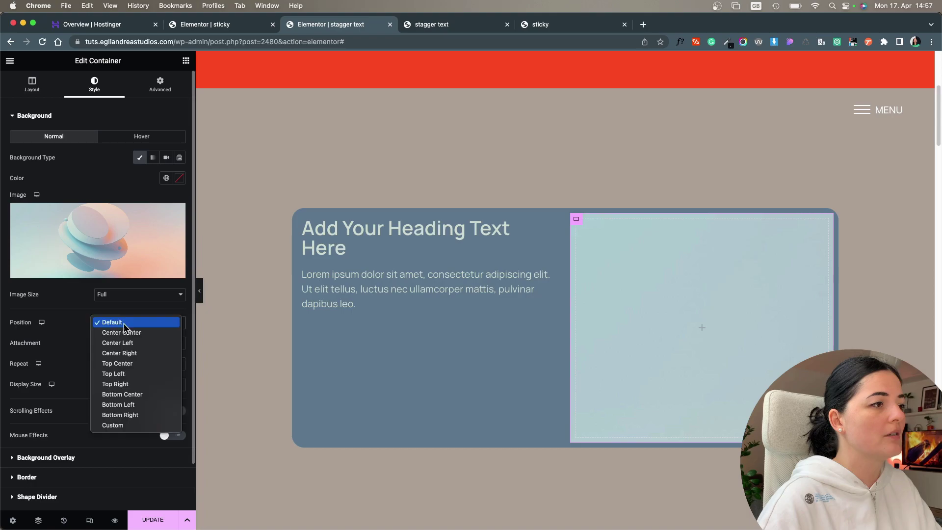
pyautogui.click(141, 337)
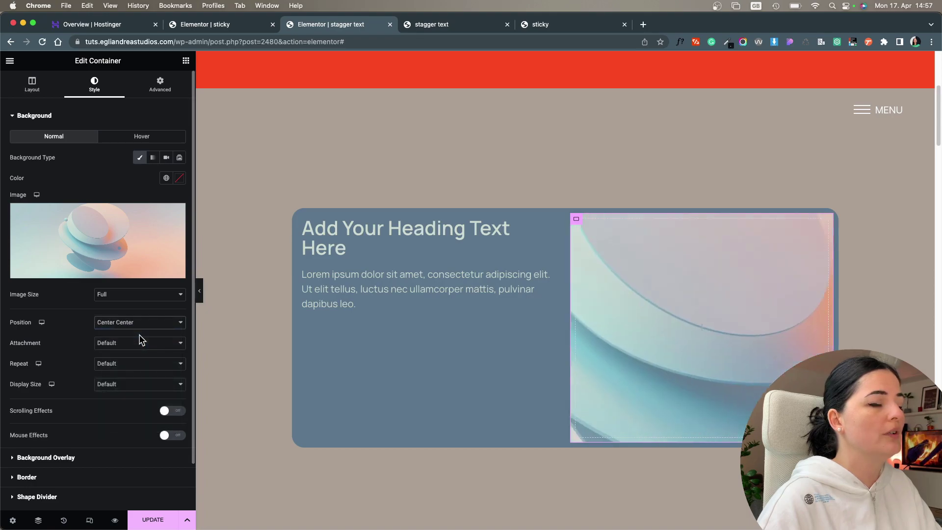
pyautogui.click(129, 364)
pyautogui.click(123, 373)
pyautogui.click(118, 386)
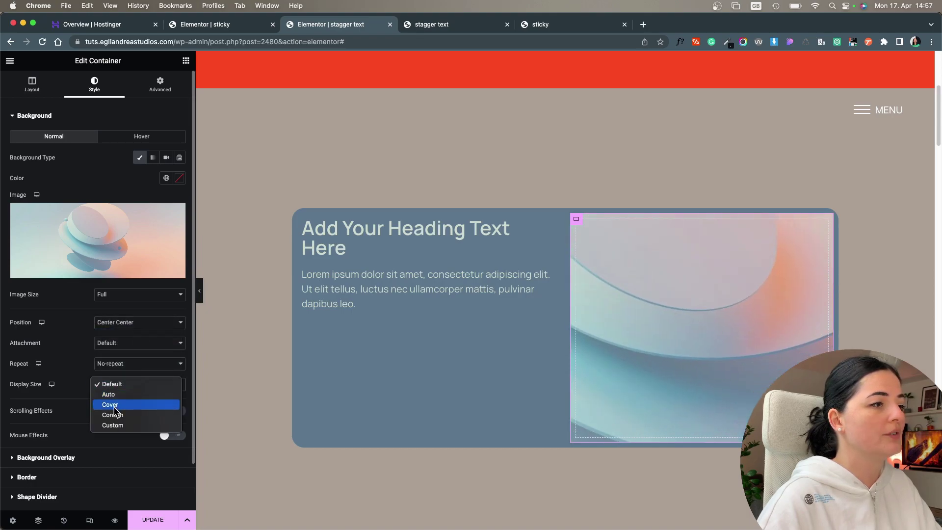
pyautogui.click(119, 401)
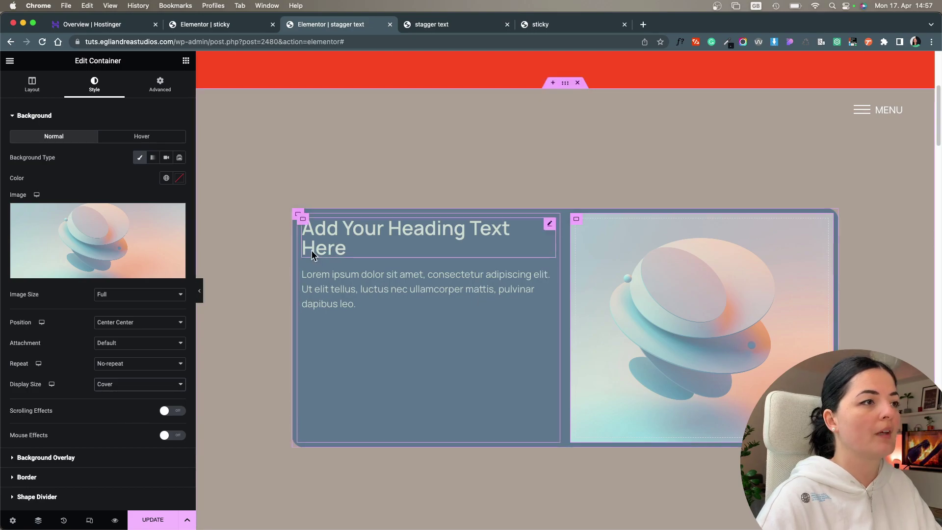
pyautogui.click(335, 270)
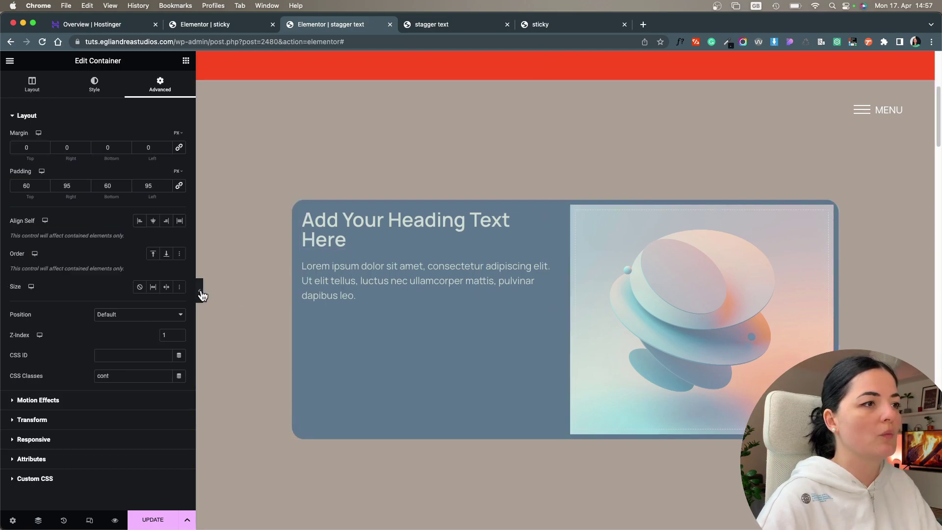
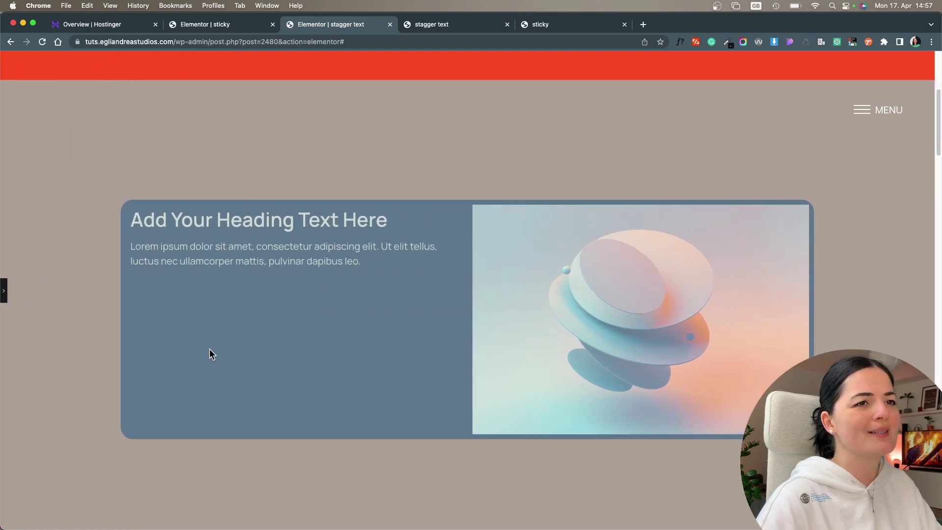
pyautogui.click(4, 291)
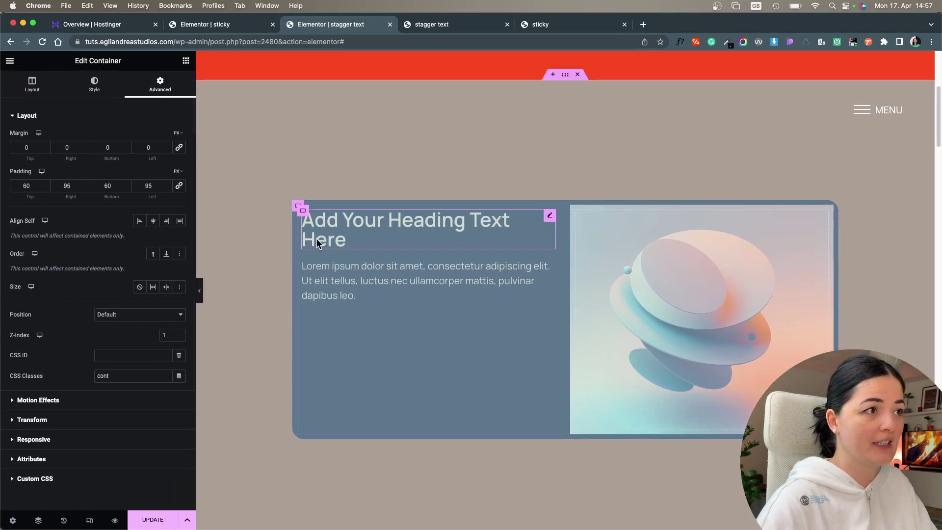
# Unlink the gray-blue card container's padding and set it to 60 px top and bottom and 95 px left and right
pyautogui.click(298, 206)
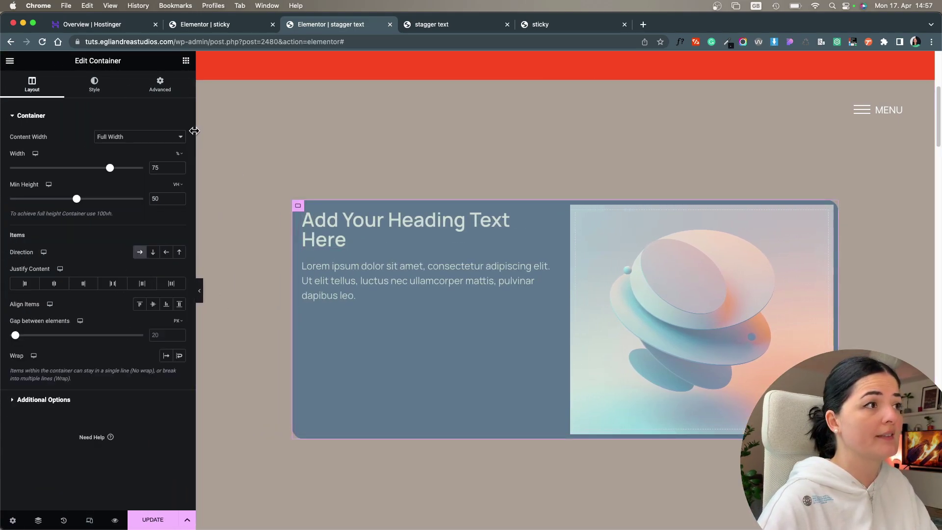
pyautogui.click(161, 86)
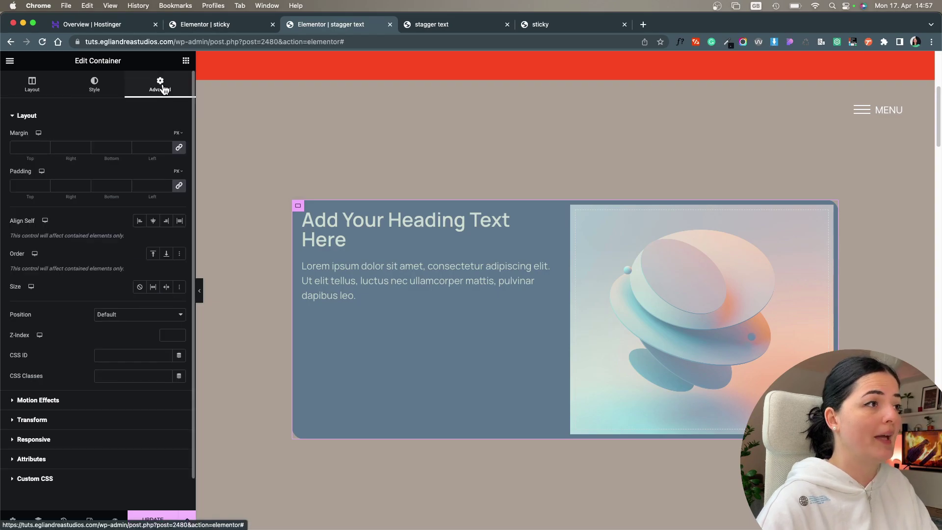
pyautogui.click(179, 185)
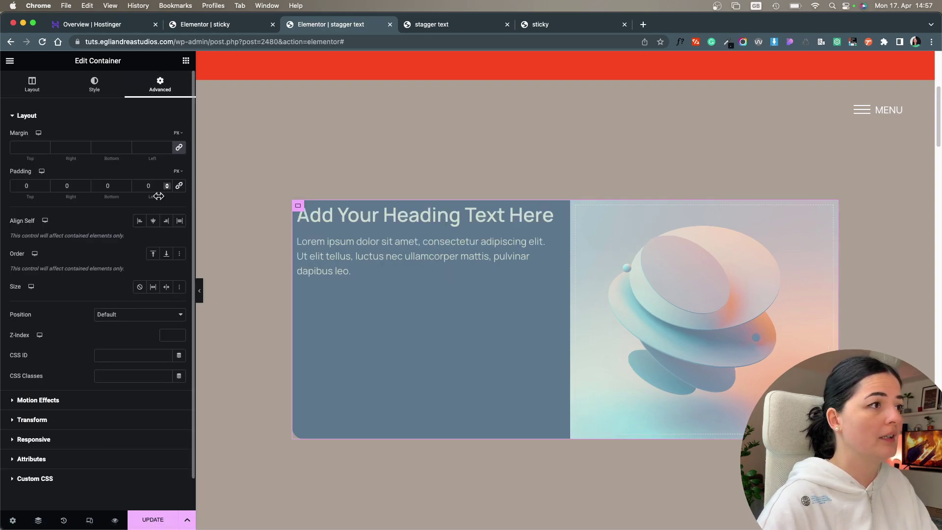
pyautogui.click(23, 185)
pyautogui.write('6')
pyautogui.scroll(-1, 44, 199)
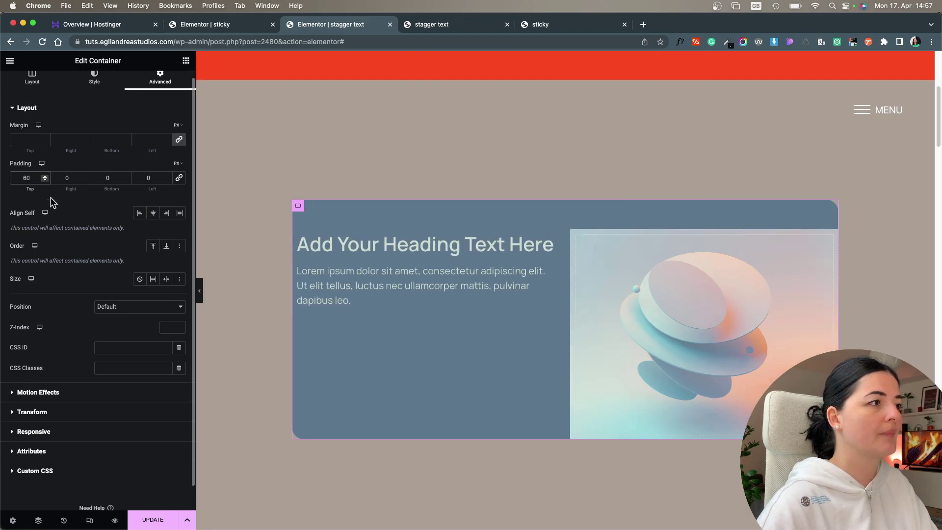
pyautogui.click(104, 175)
pyautogui.write('6')
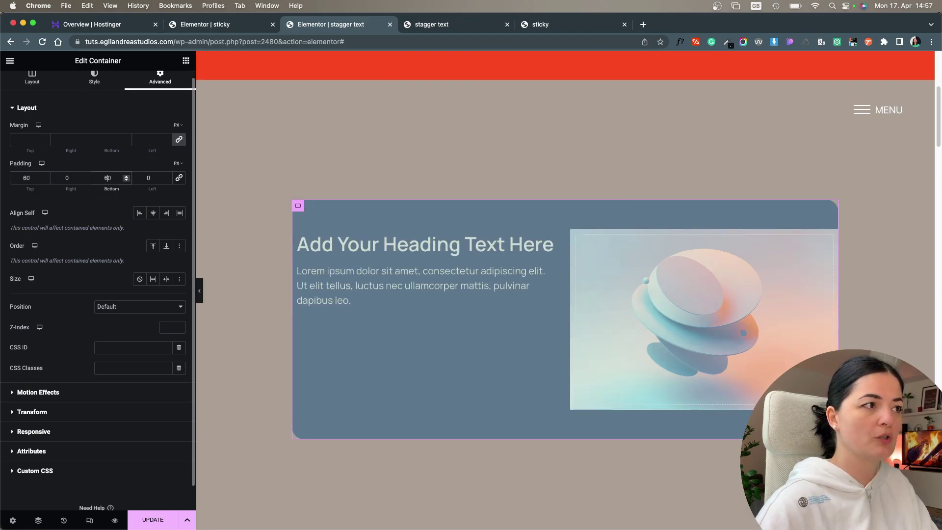
pyautogui.click(70, 178)
pyautogui.write('95')
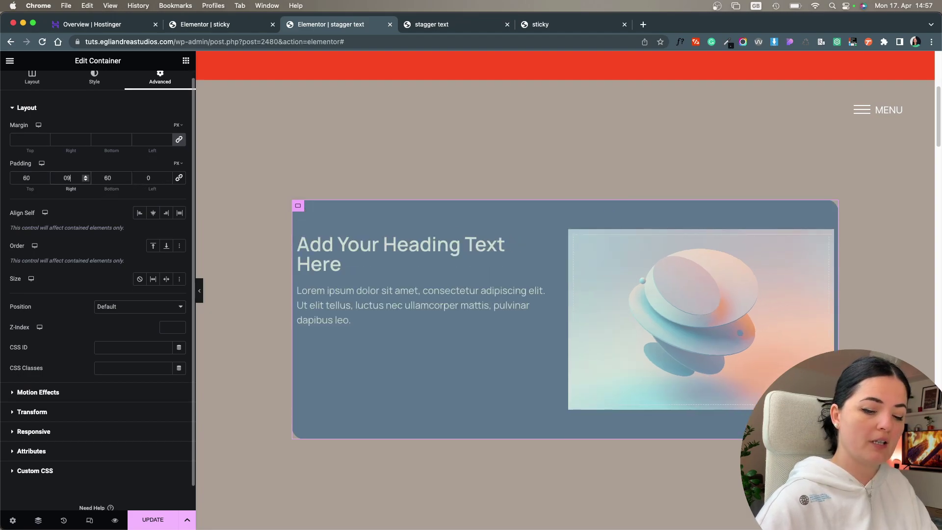
pyautogui.click(153, 178)
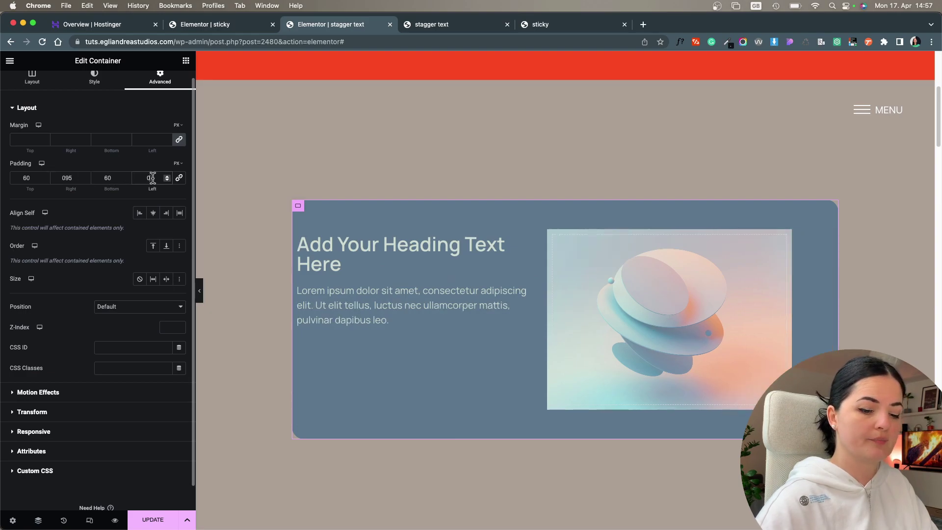
pyautogui.write('95')
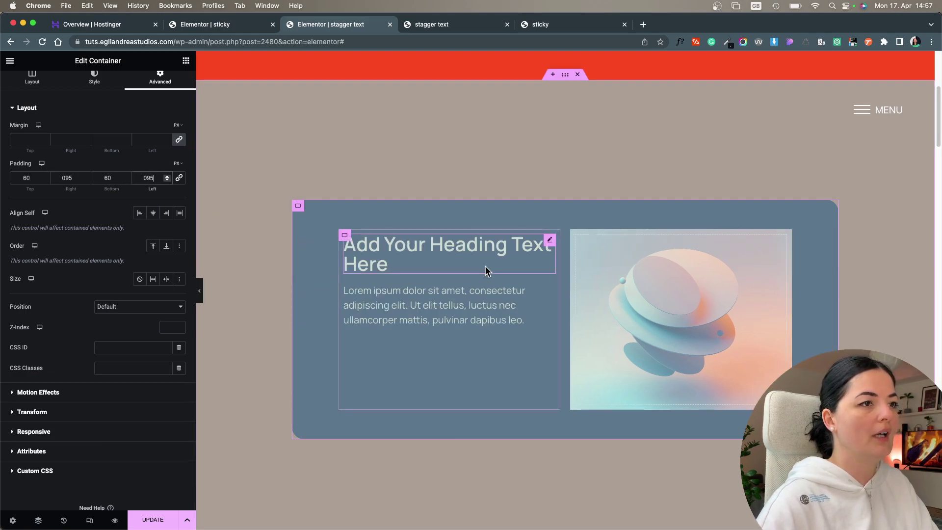
# Center the text container's content vertically and round the image container's corners with a 25 px border radius, previewing the card
pyautogui.click(345, 235)
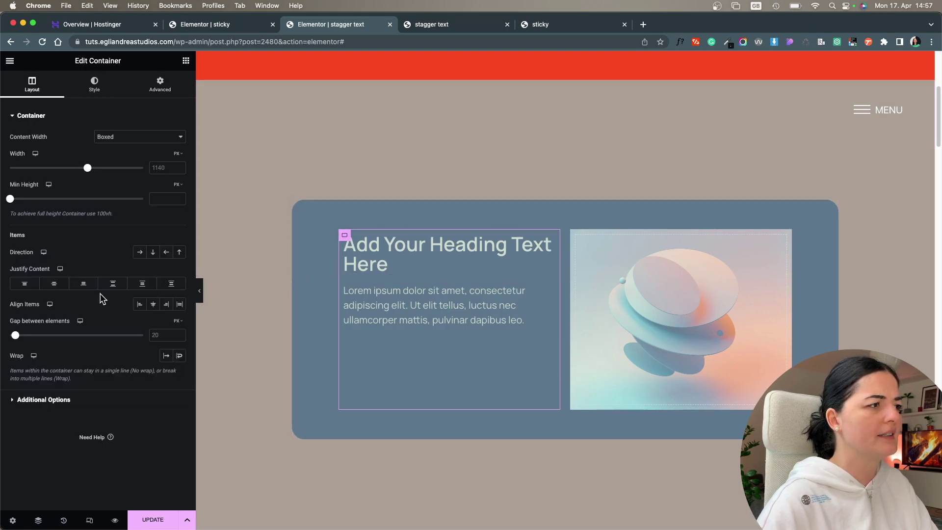
pyautogui.click(54, 284)
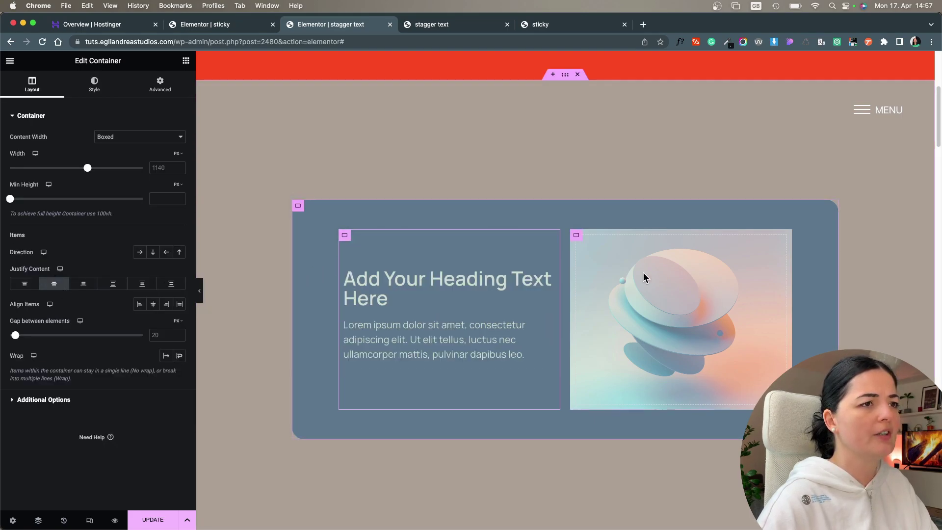
pyautogui.click(576, 235)
pyautogui.click(78, 425)
pyautogui.click(147, 228)
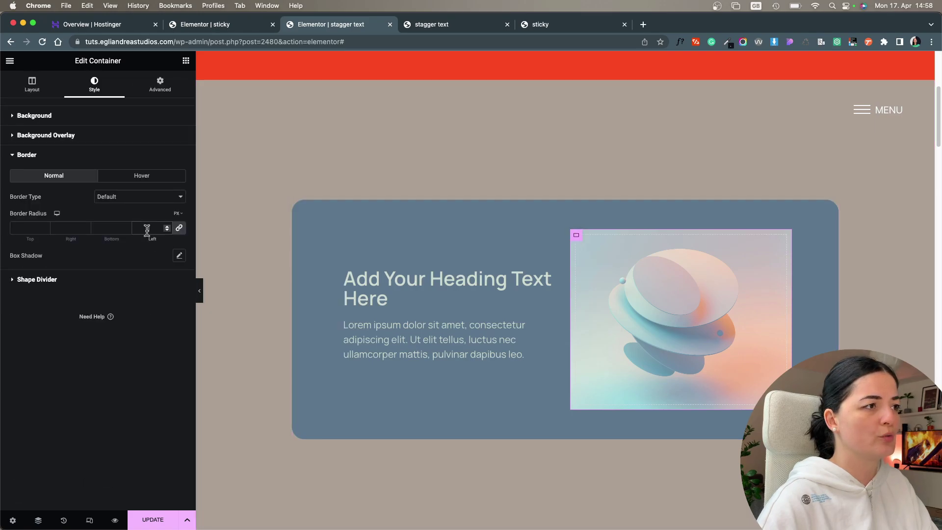
pyautogui.write('25')
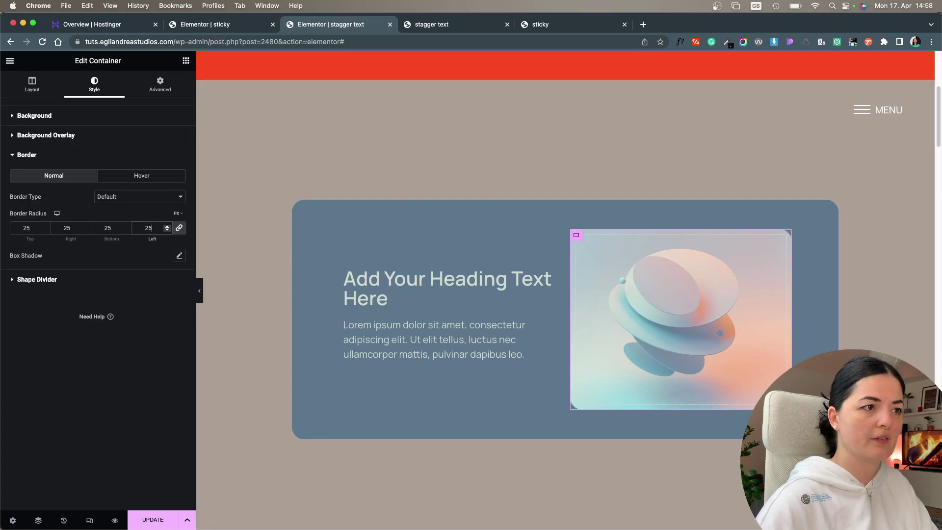
pyautogui.click(200, 291)
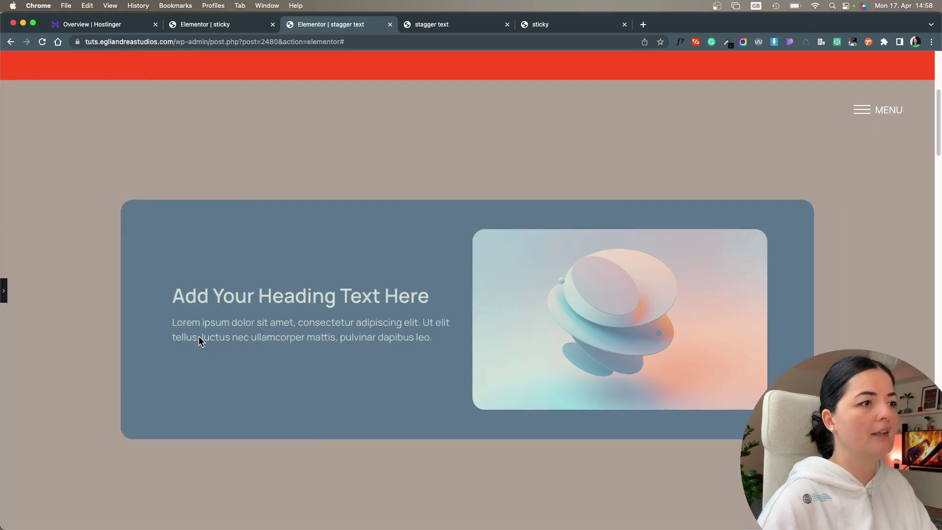
pyautogui.click(4, 292)
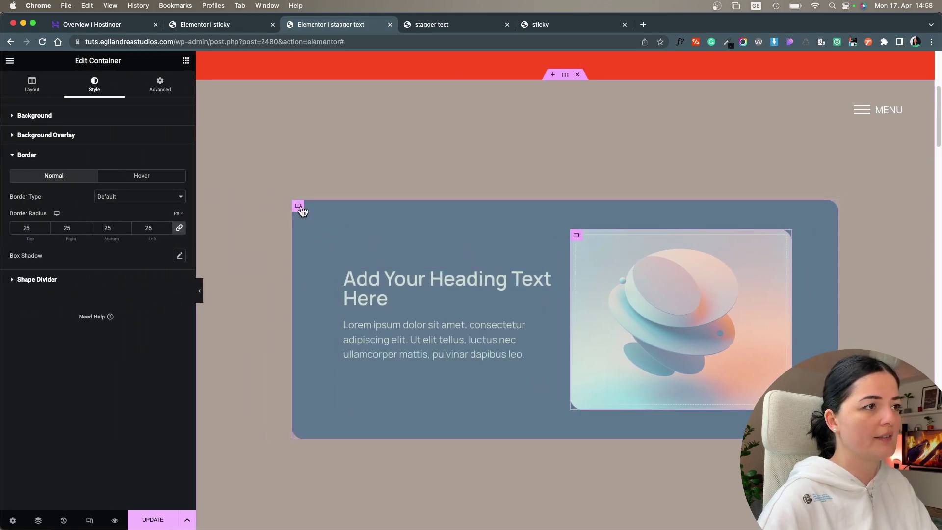
# Widen the gap between elements in the gray-blue card container to about 90 px and preview the spacing without the editing panel
pyautogui.click(299, 206)
pyautogui.moveTo(15, 339); pyautogui.dragTo(37, 340)
pyautogui.click(199, 291)
pyautogui.click(4, 290)
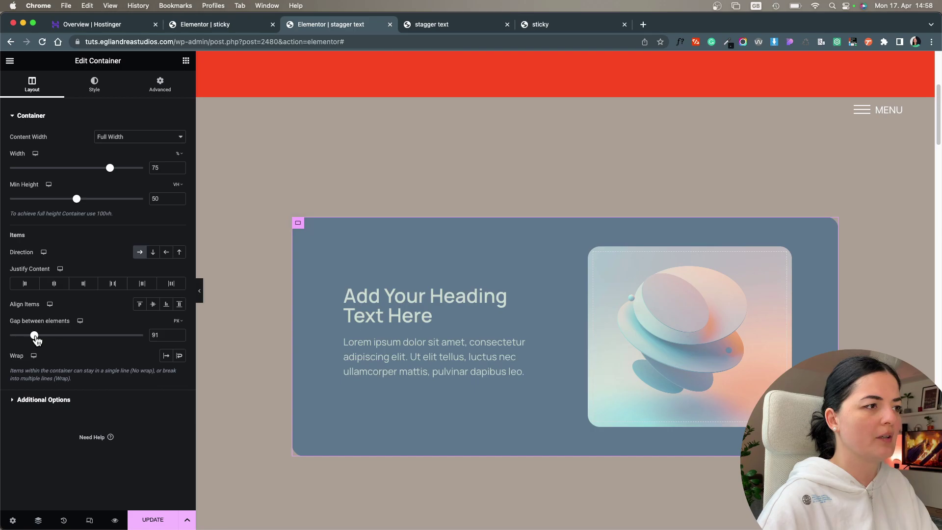
pyautogui.click(199, 291)
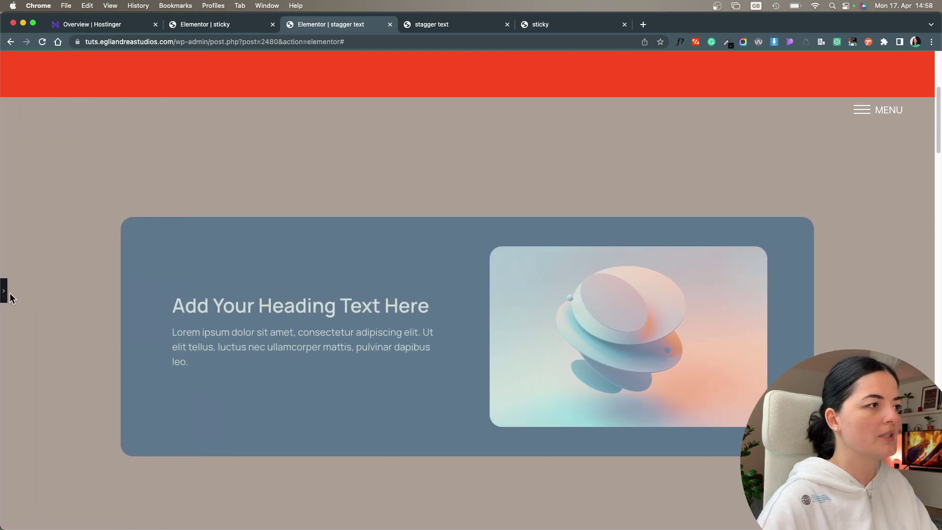
pyautogui.click(4, 295)
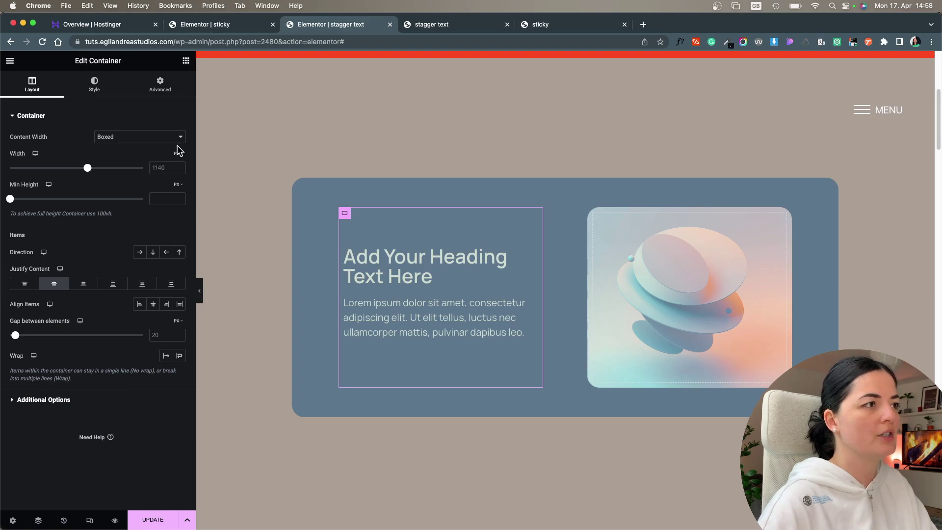
# Set the text container's boxed content width to 100% and preview the card without the editing panel
pyautogui.click(175, 163)
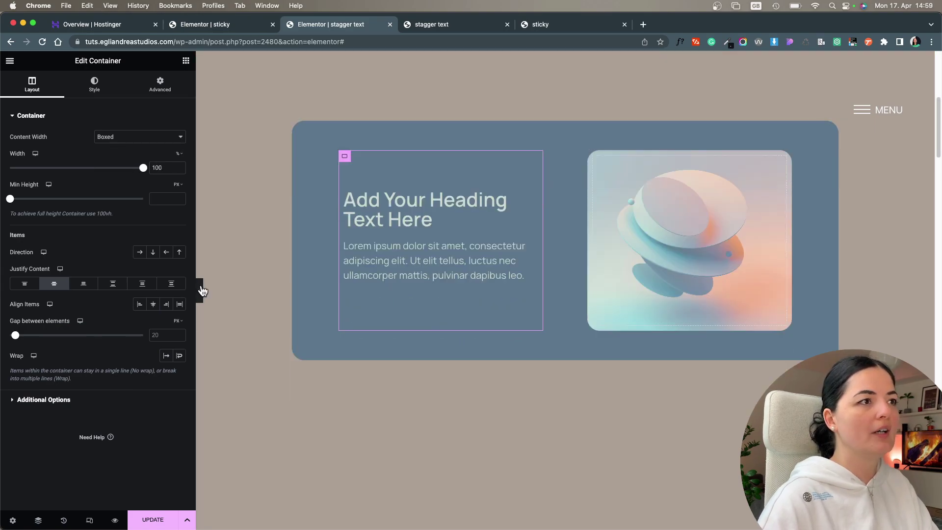
pyautogui.click(200, 291)
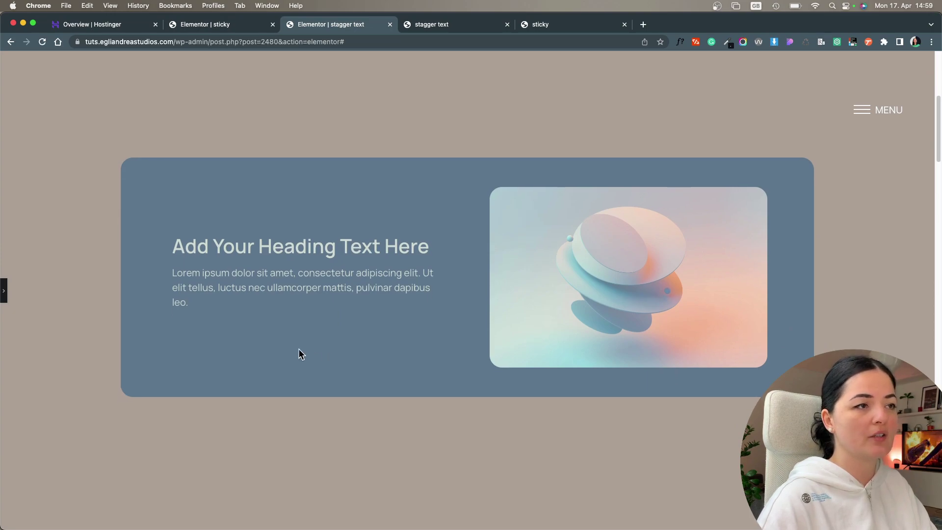
pyautogui.click(5, 291)
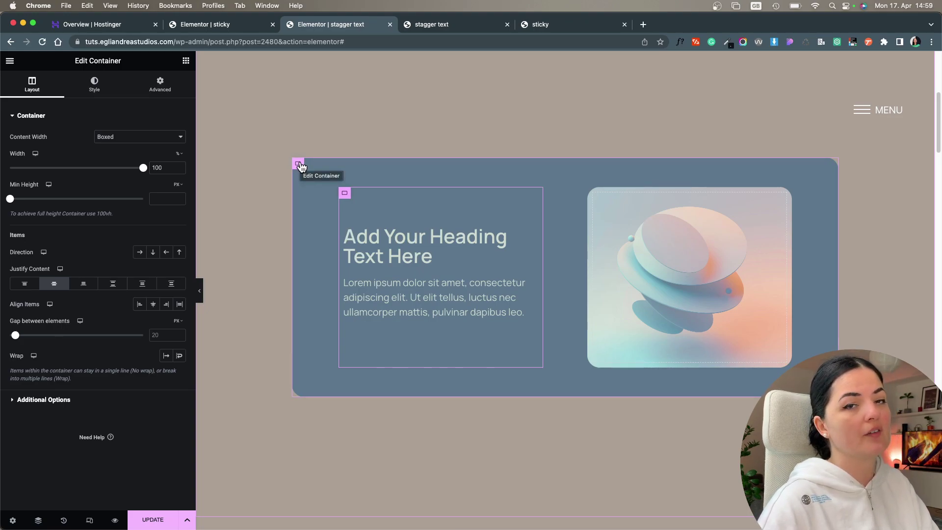
# Duplicate the gray-blue card container twice to make three stacked cards
pyautogui.rightClick(296, 161)
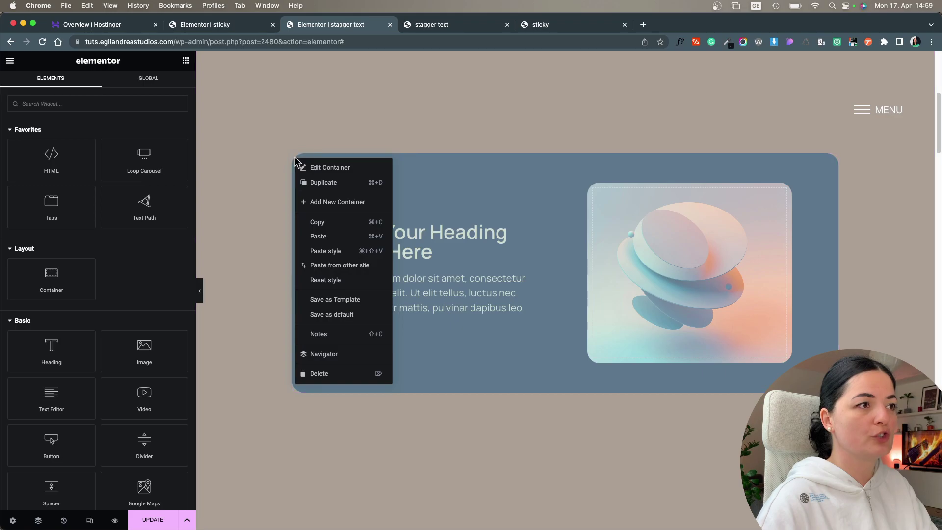
pyautogui.click(321, 183)
pyautogui.rightClick(298, 294)
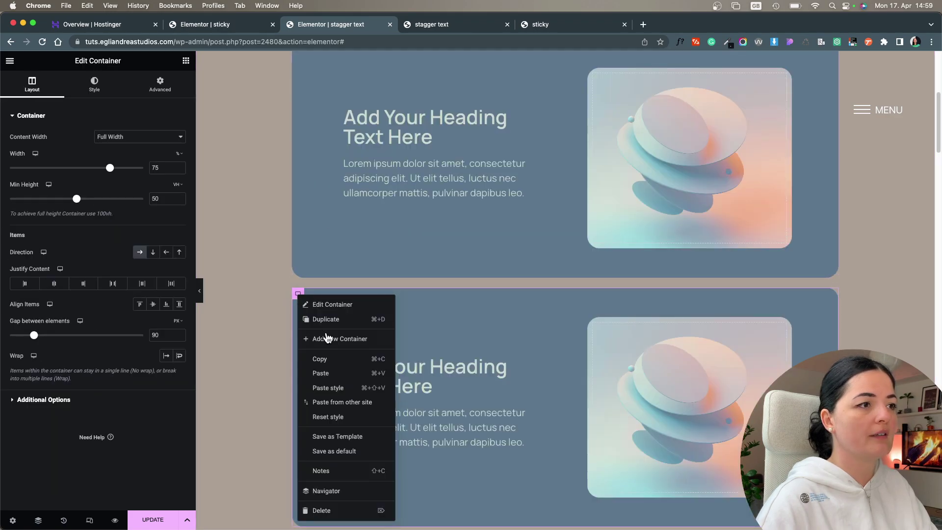
pyautogui.click(326, 319)
# Change the second card's background to the global color orangee
pyautogui.scroll(2, 331, 370)
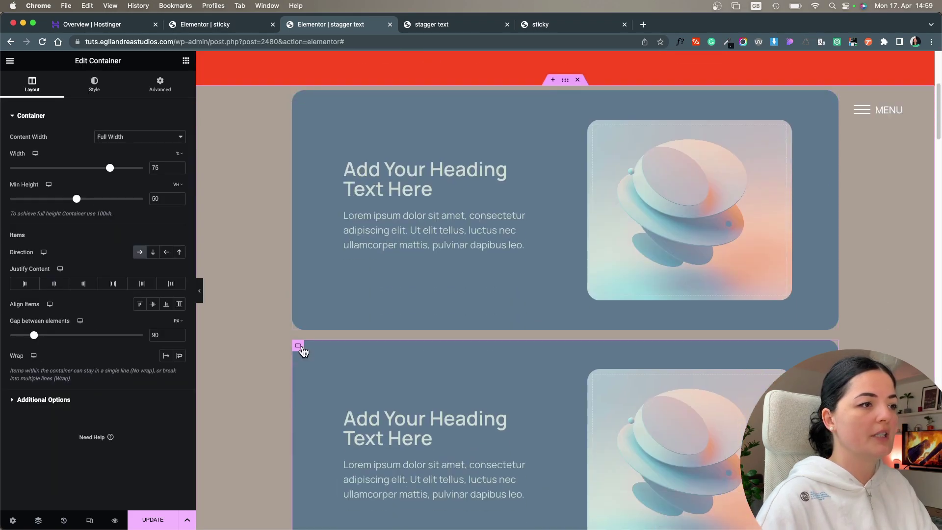
pyautogui.click(95, 86)
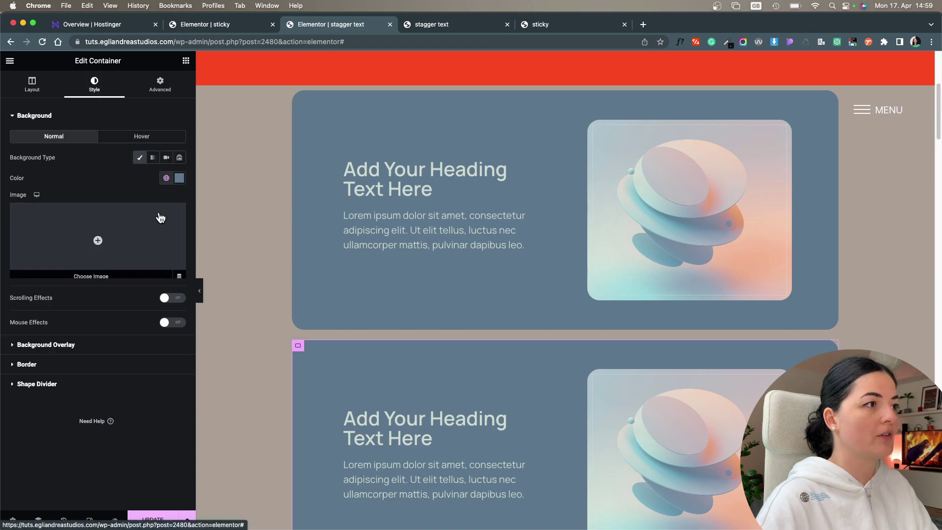
pyautogui.click(166, 178)
pyautogui.click(79, 293)
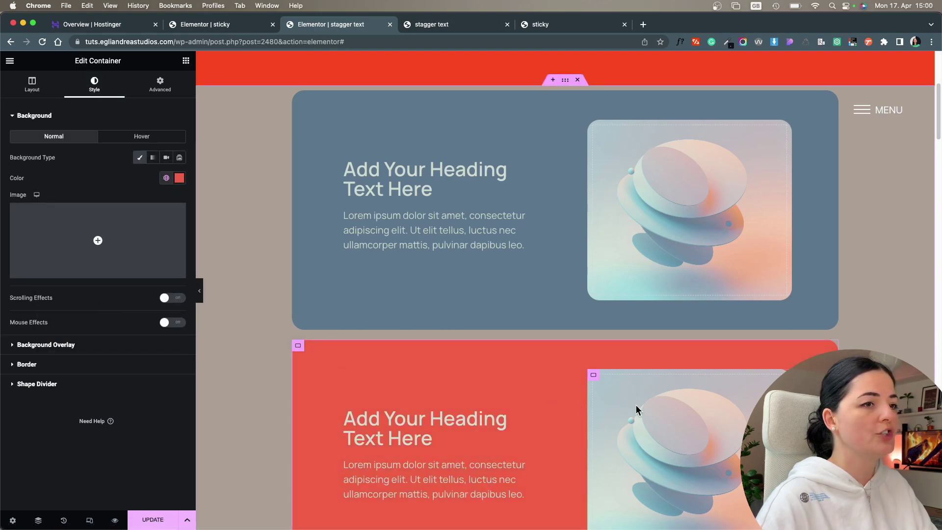
# Replace the second card's background image with the orange-red swirling paper image from the media library
pyautogui.click(595, 375)
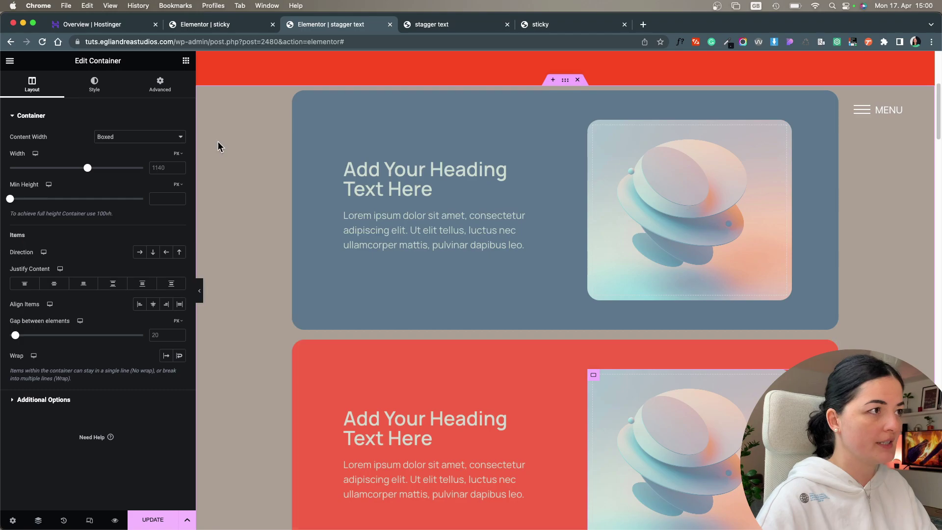
pyautogui.click(95, 94)
pyautogui.click(119, 215)
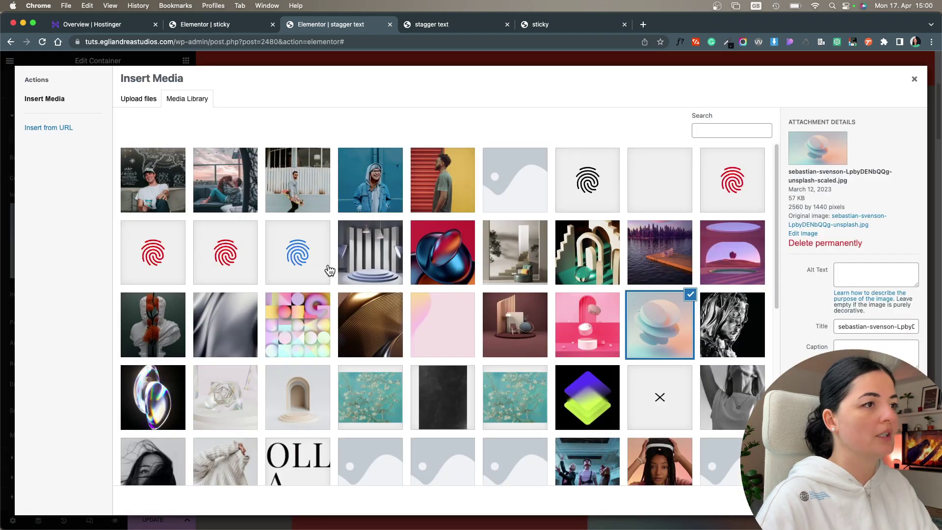
pyautogui.scroll(-10, 521, 345)
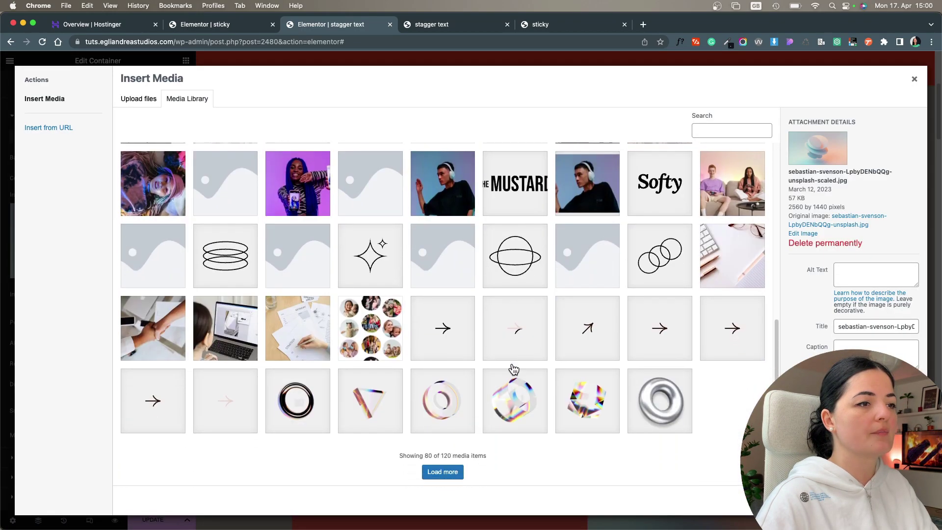
pyautogui.click(460, 471)
pyautogui.scroll(-5, 623, 382)
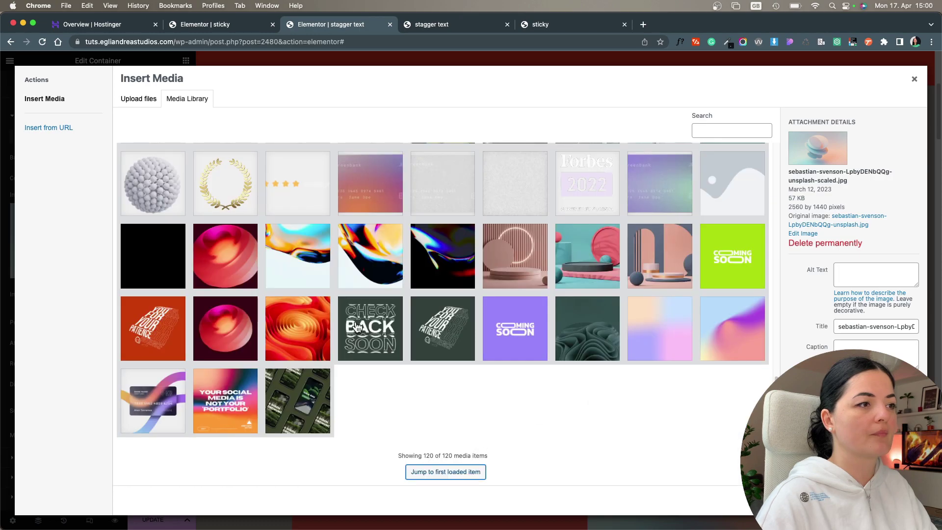
pyautogui.click(305, 323)
pyautogui.click(896, 500)
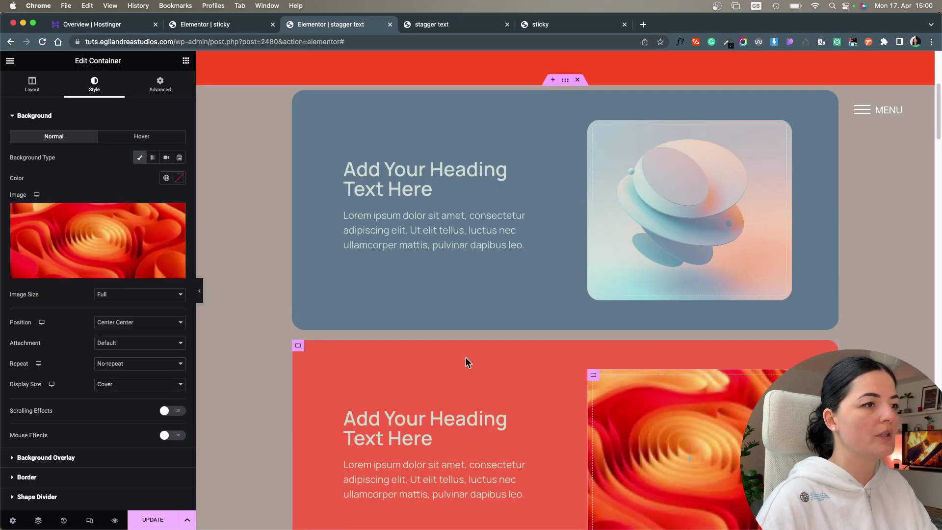
# Set the swirl image's size to Large - 1024 x 1024 and preview the cards without the editing panel
pyautogui.click(142, 296)
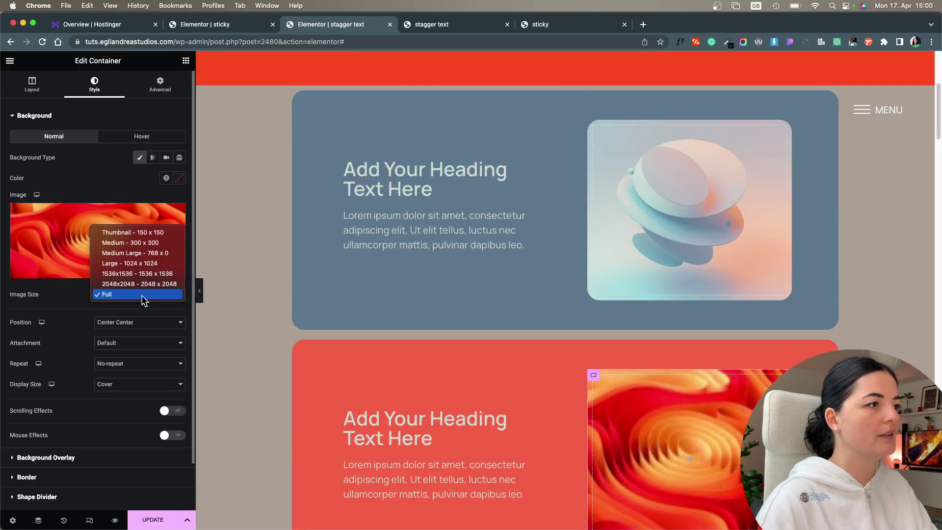
pyautogui.click(138, 263)
pyautogui.scroll(-3, 617, 376)
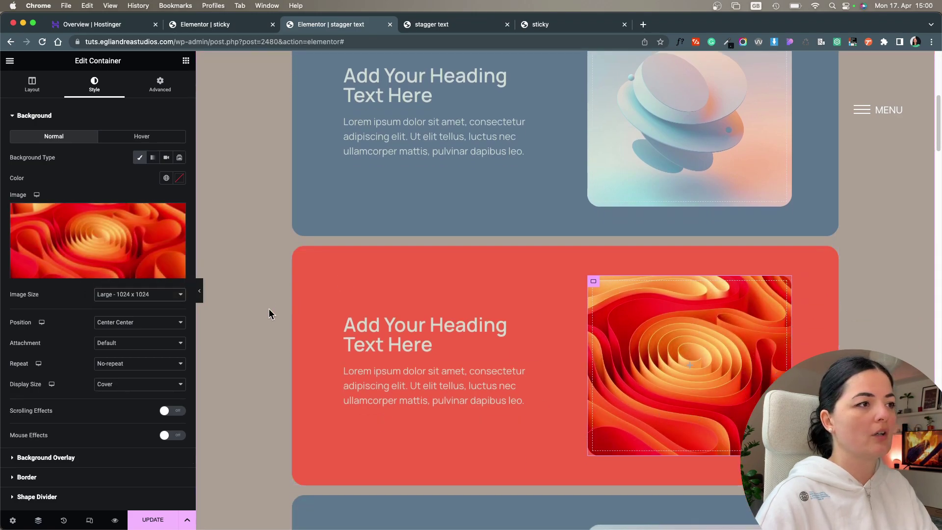
pyautogui.click(201, 293)
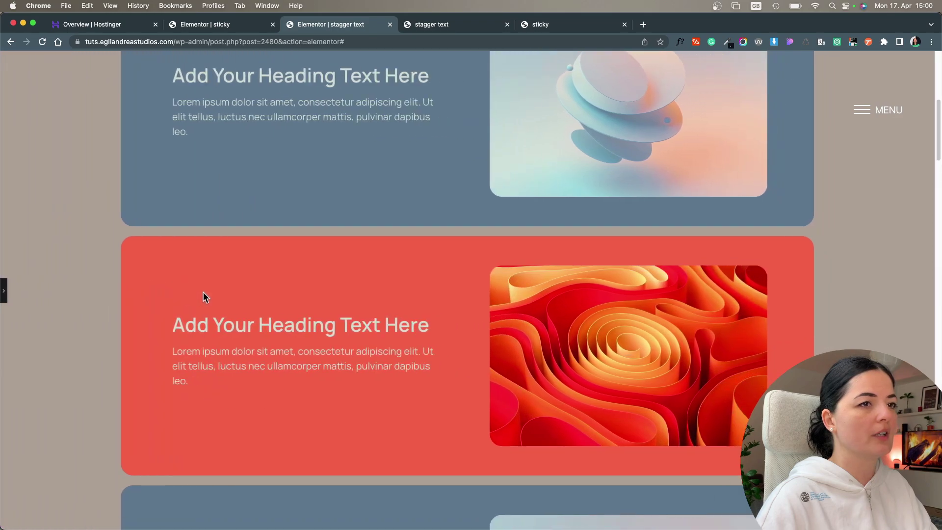
pyautogui.click(4, 293)
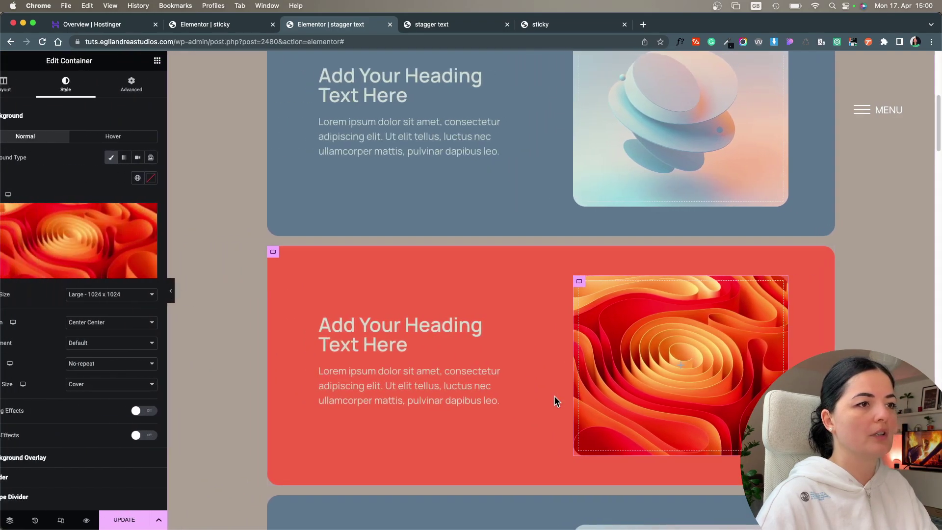
# Replace the third card's background image with the pink podium and glowing ring image from the media library
pyautogui.scroll(-6, 555, 395)
pyautogui.click(594, 266)
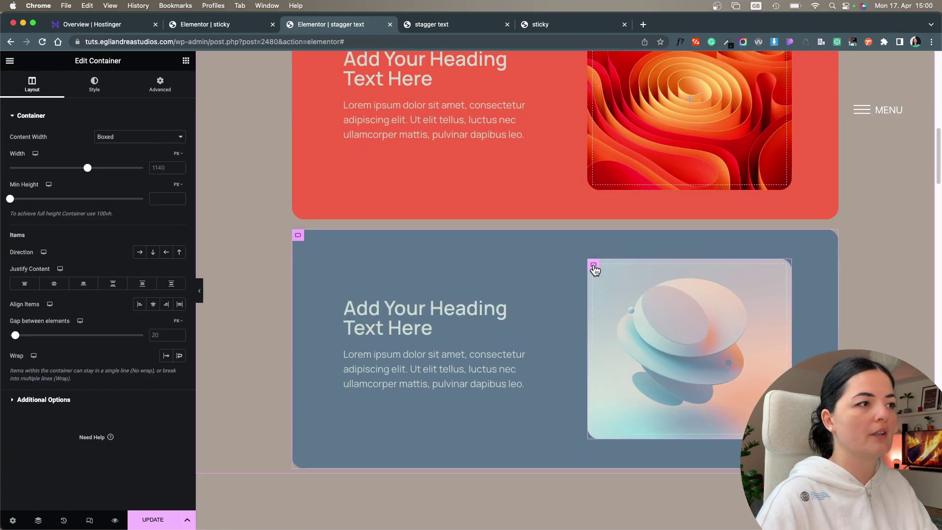
pyautogui.click(94, 83)
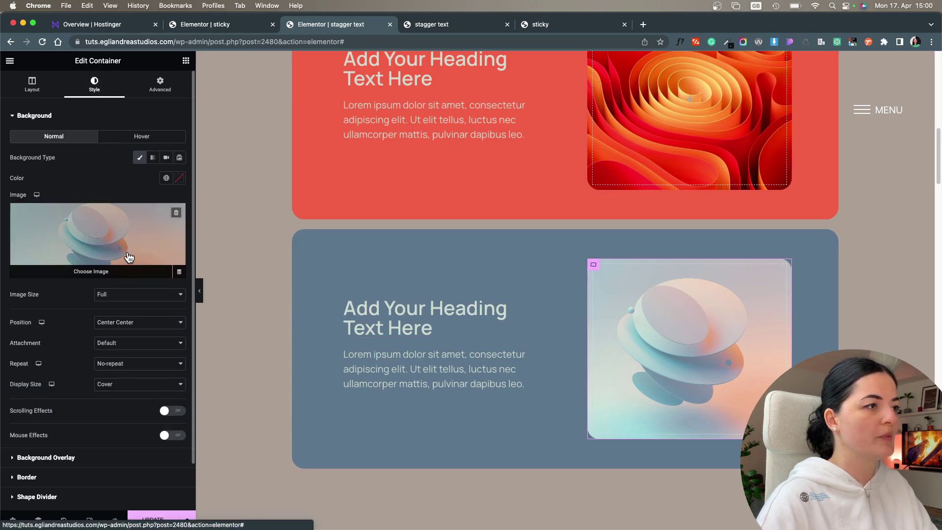
pyautogui.click(127, 257)
pyautogui.scroll(-7, 438, 407)
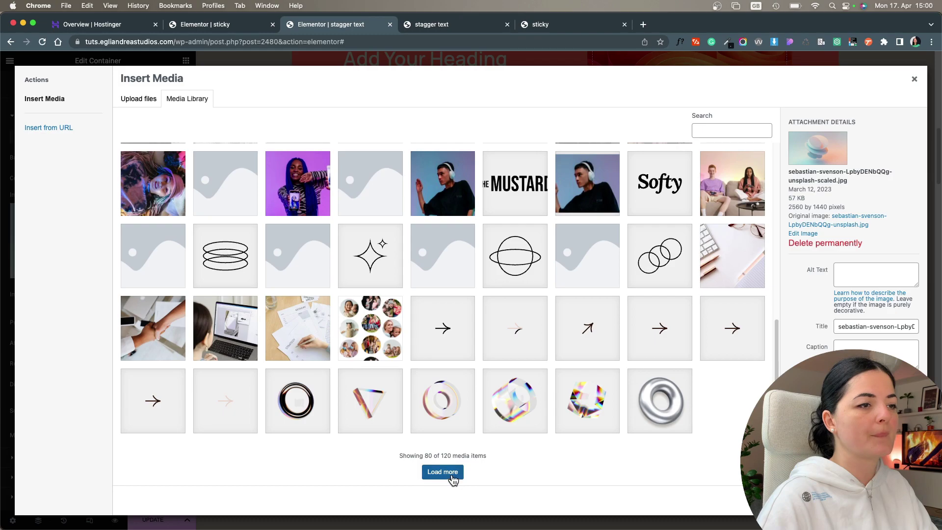
pyautogui.click(443, 472)
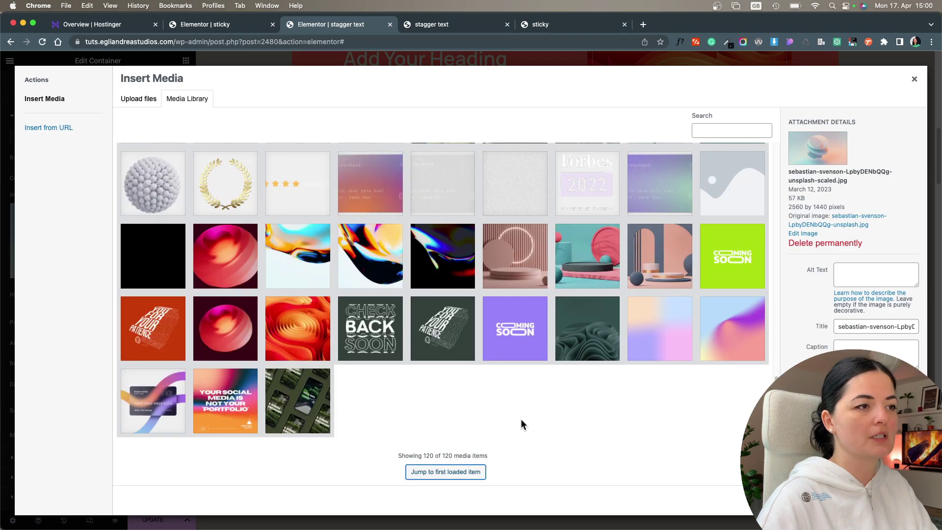
pyautogui.click(526, 266)
pyautogui.click(883, 501)
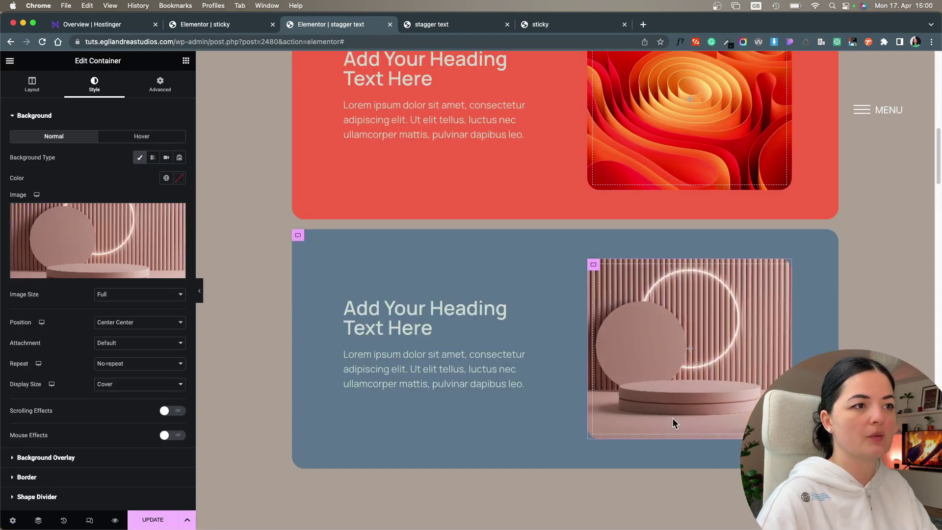
# Change the third card's background to the global color purple and preview the stacked cards without the editing panel
pyautogui.click(298, 235)
pyautogui.click(94, 83)
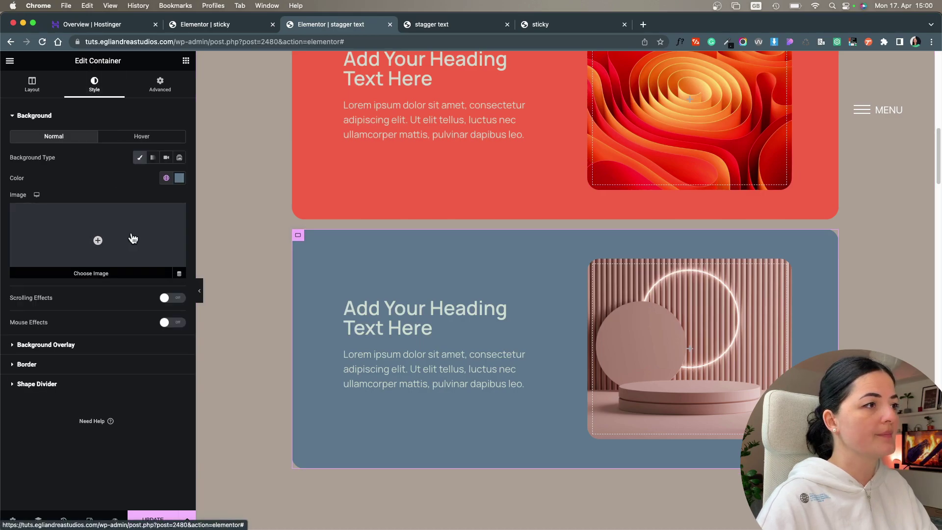
pyautogui.click(166, 177)
pyautogui.scroll(-3, 76, 307)
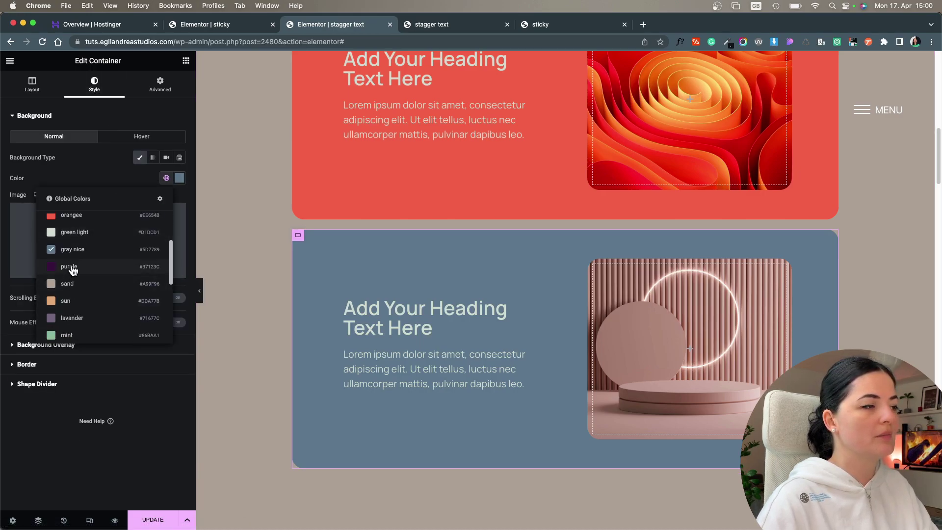
pyautogui.click(69, 267)
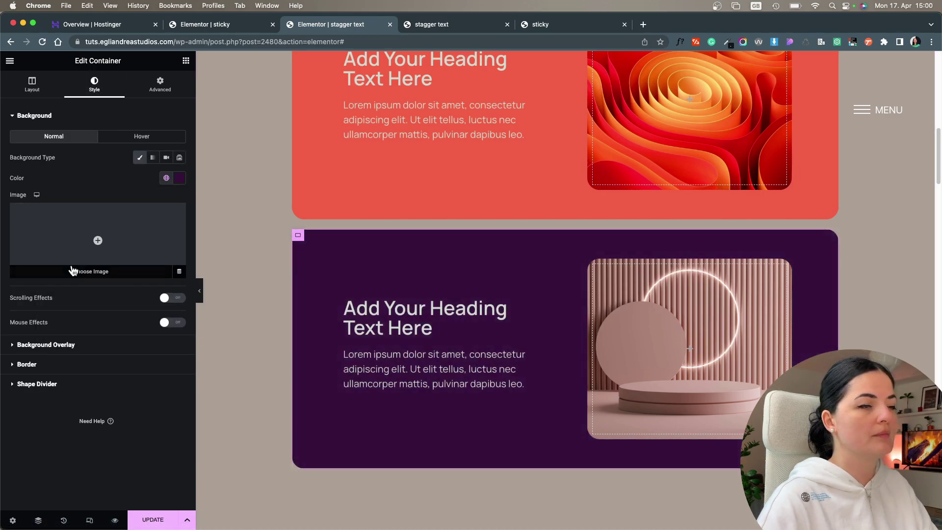
pyautogui.click(200, 291)
pyautogui.scroll(5, 257, 319)
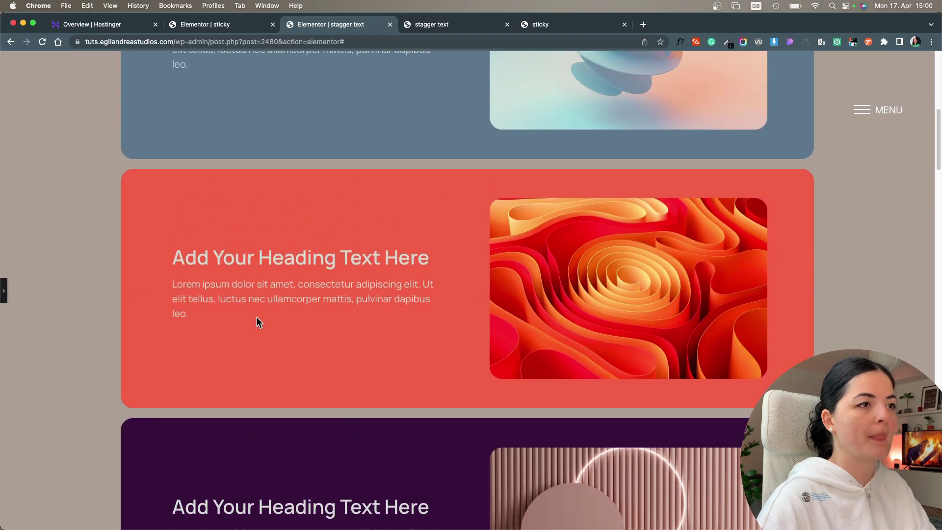
# Bring back the editing panel and set the first card container's z-index to 1
pyautogui.scroll(5, 258, 317)
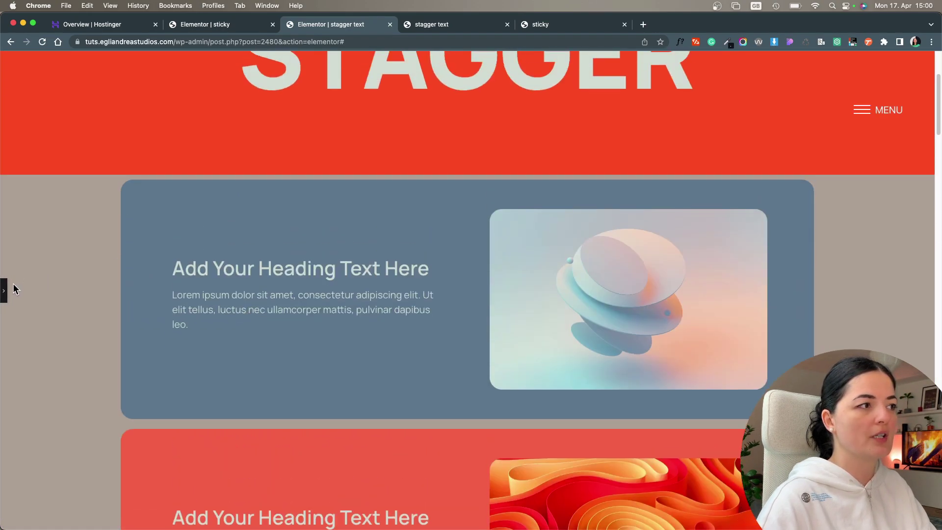
pyautogui.click(5, 292)
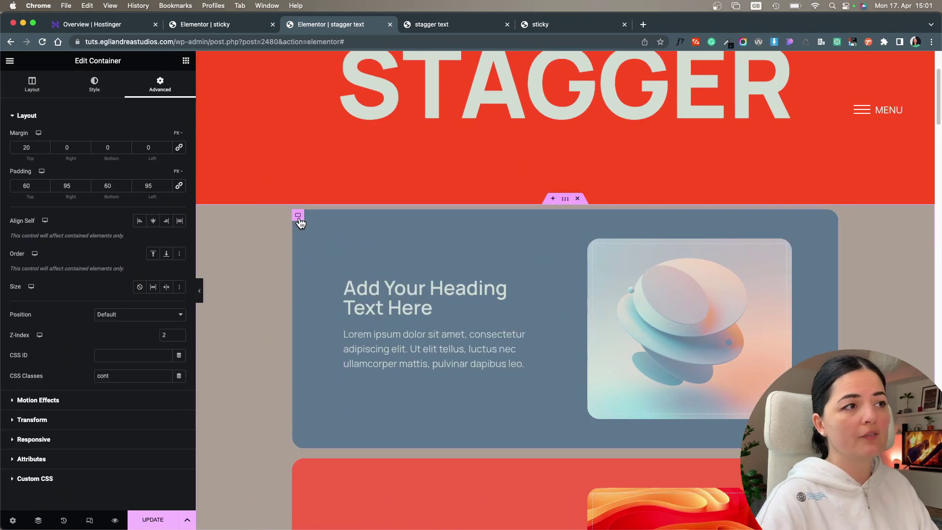
pyautogui.click(298, 216)
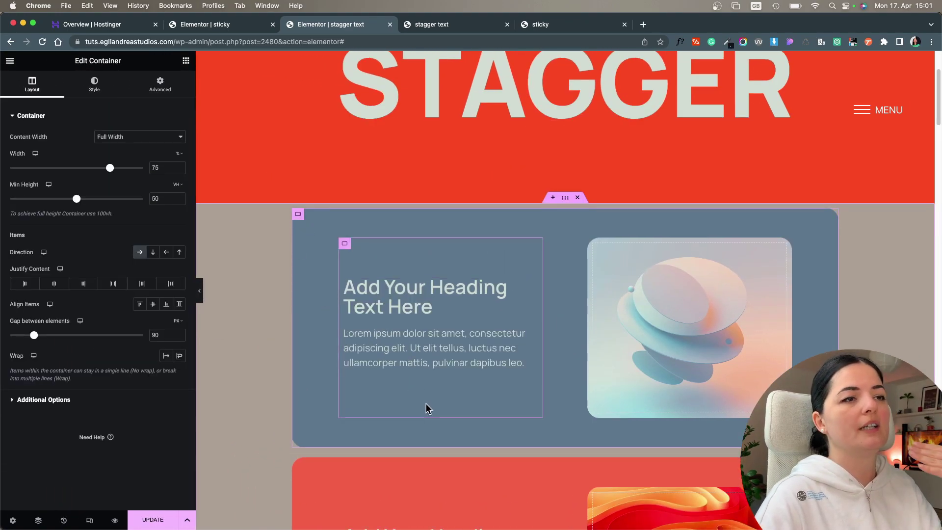
pyautogui.scroll(-5, 427, 409)
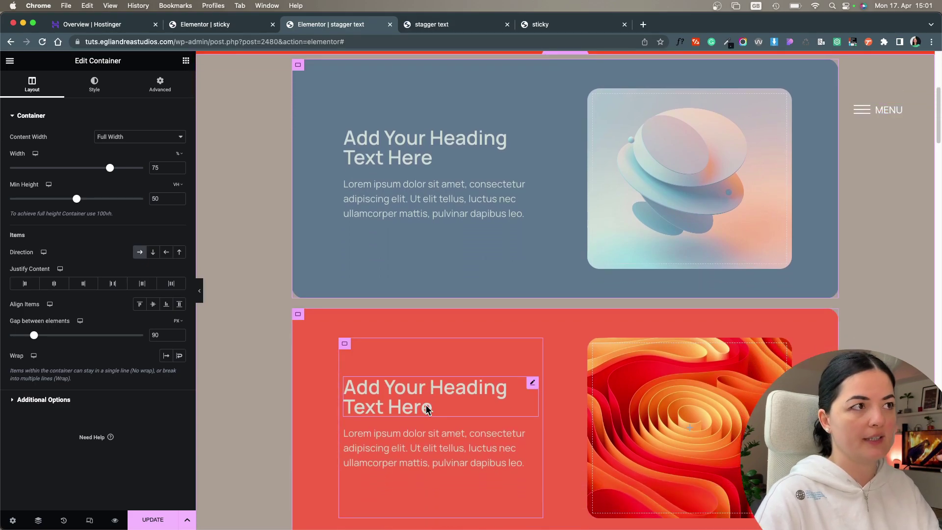
pyautogui.scroll(5, 427, 408)
pyautogui.click(300, 249)
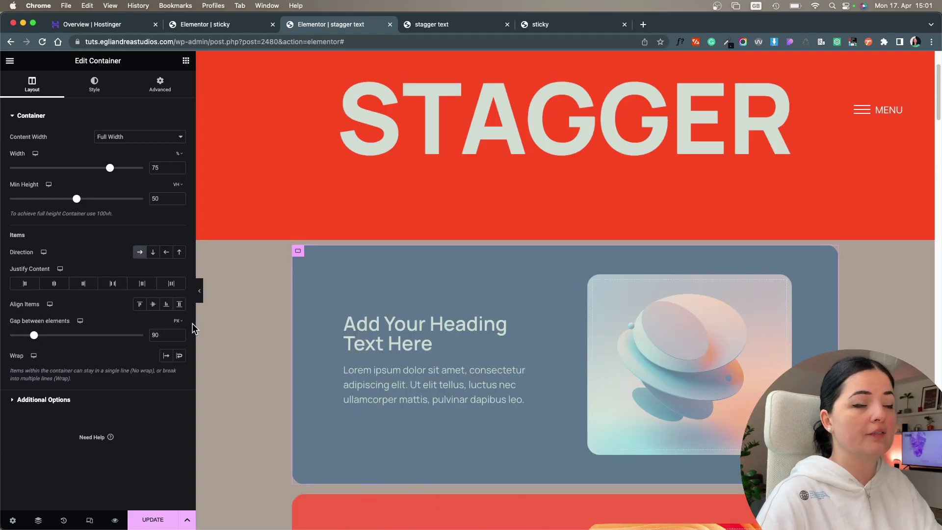
pyautogui.click(164, 88)
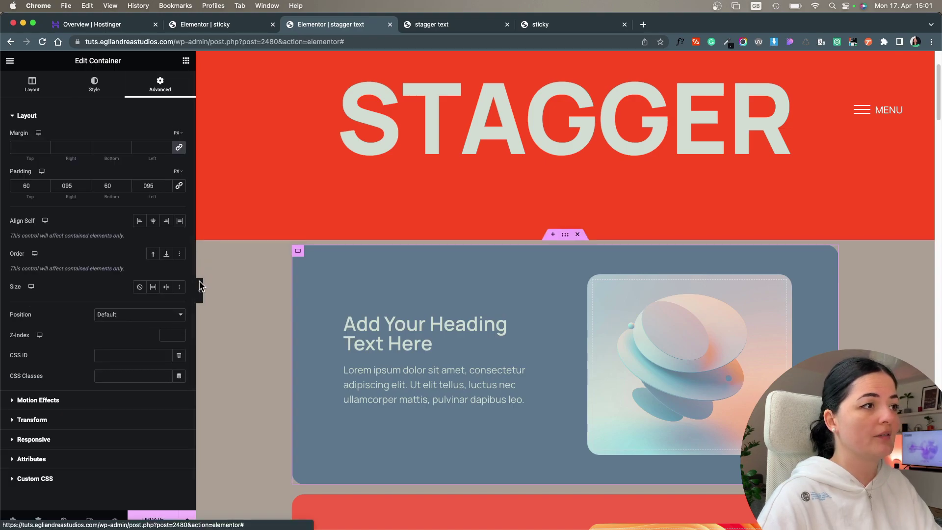
# Set the second card container's z-index to 2 in its advanced layout settings
pyautogui.scroll(-5, 289, 294)
pyautogui.click(295, 290)
pyautogui.click(160, 84)
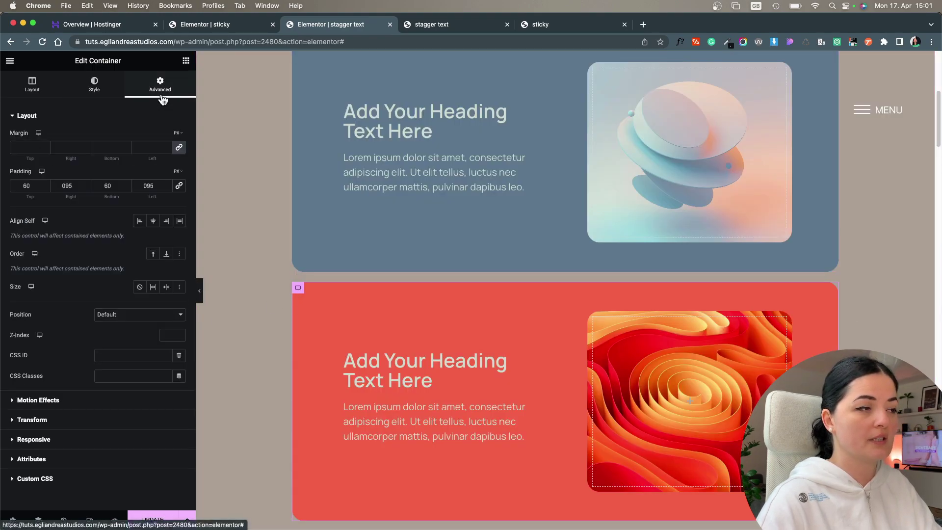
pyautogui.click(180, 333)
pyautogui.scroll(-1, 325, 411)
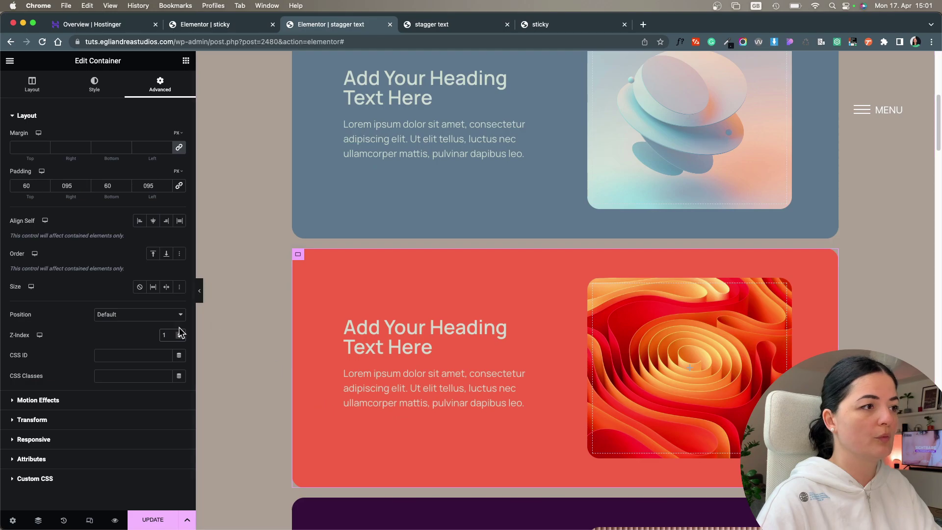
pyautogui.click(179, 333)
# Set the third card container's z-index to 3 in its advanced layout settings
pyautogui.scroll(-3, 323, 388)
pyautogui.scroll(-3, 316, 402)
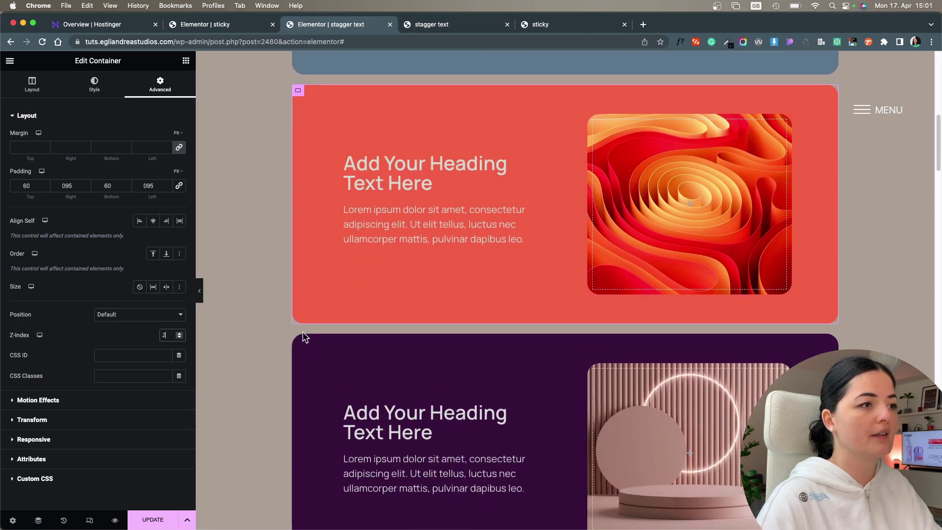
pyautogui.click(314, 393)
pyautogui.click(160, 85)
pyautogui.doubleClick(180, 334)
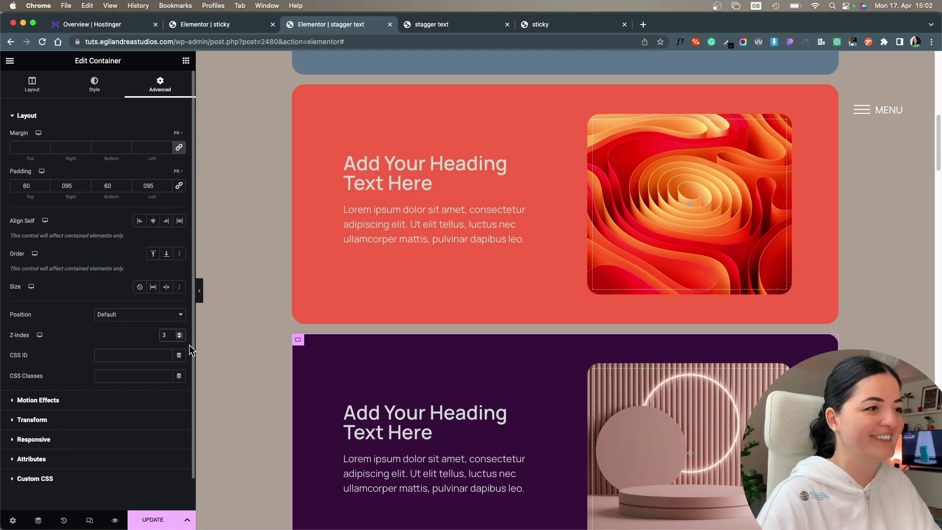
# Make the blue first card sticky to the top with an offset of 50 and check how it behaves on scroll
pyautogui.scroll(7, 391, 339)
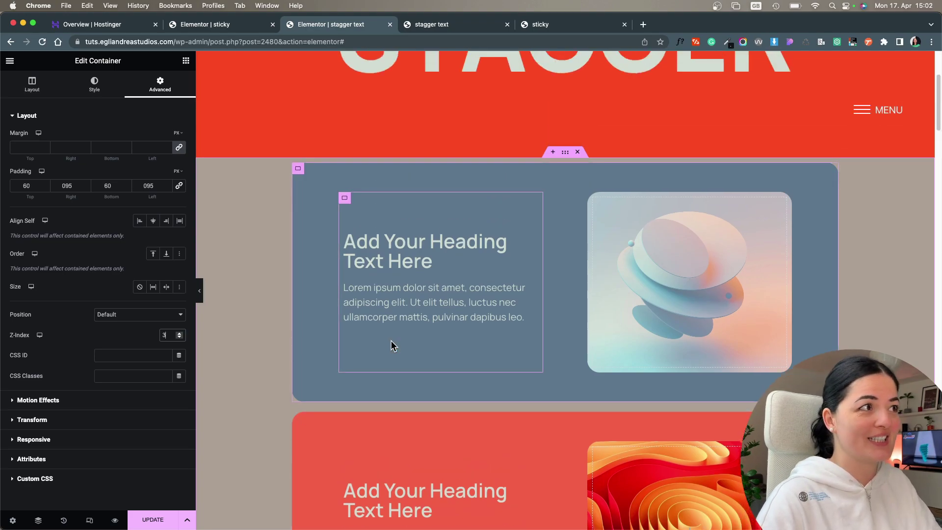
pyautogui.scroll(-16, 390, 340)
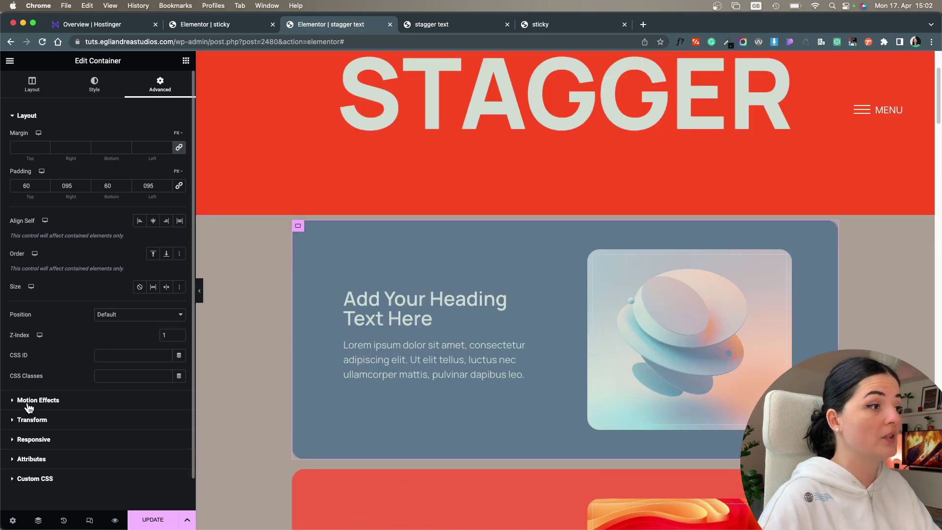
pyautogui.click(47, 401)
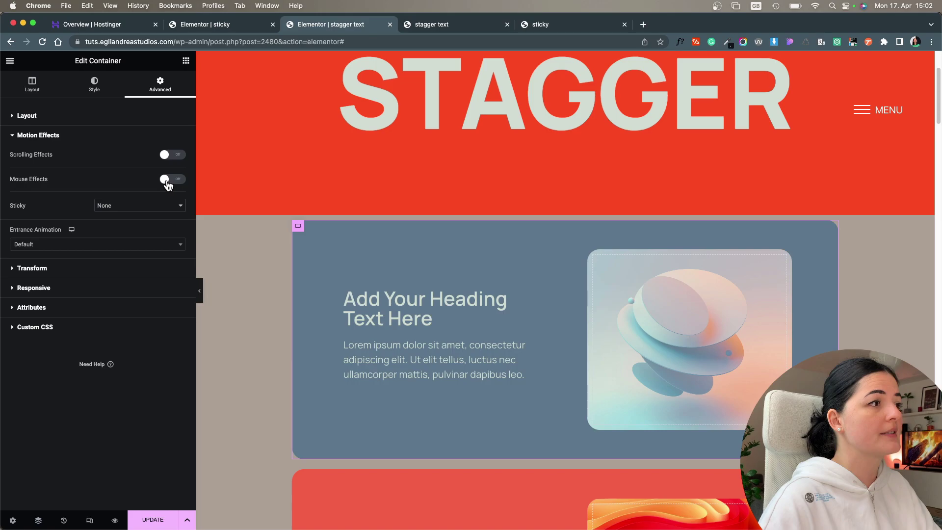
pyautogui.click(168, 206)
pyautogui.click(125, 219)
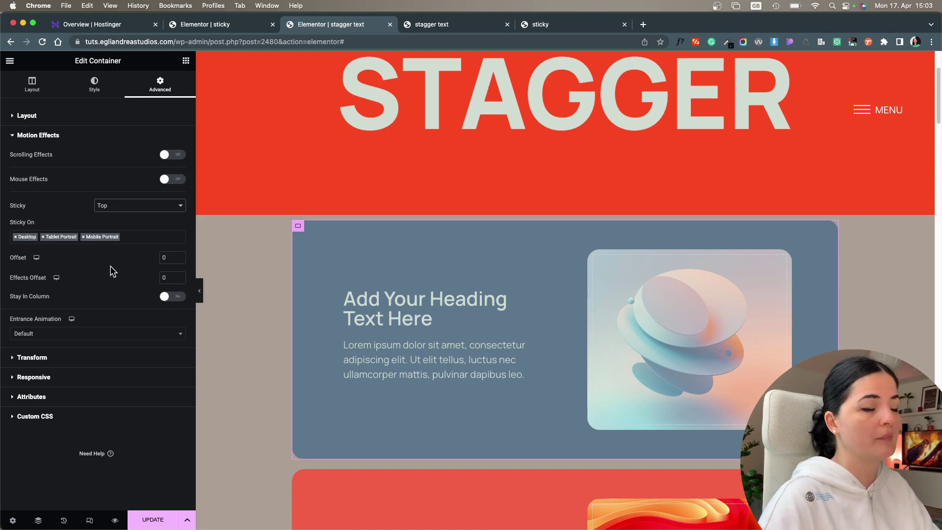
pyautogui.doubleClick(162, 258)
pyautogui.write('50')
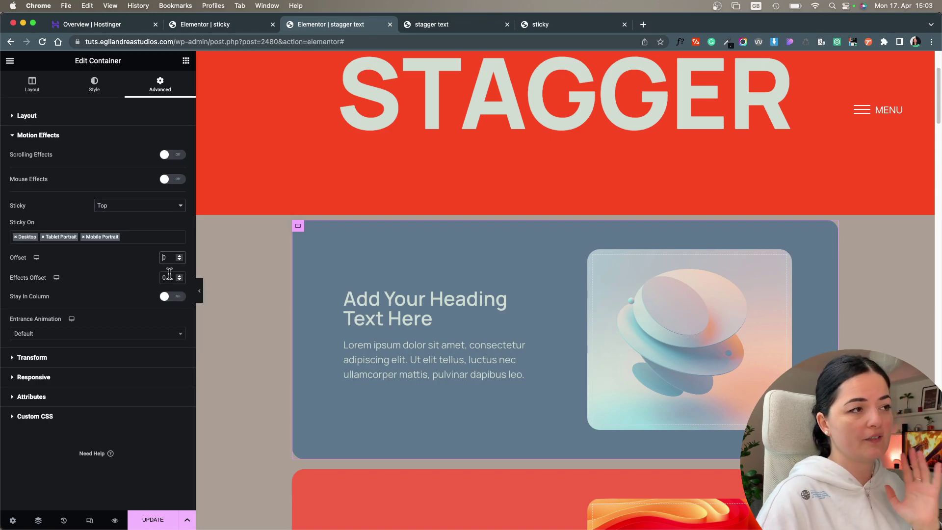
pyautogui.scroll(-5, 257, 329)
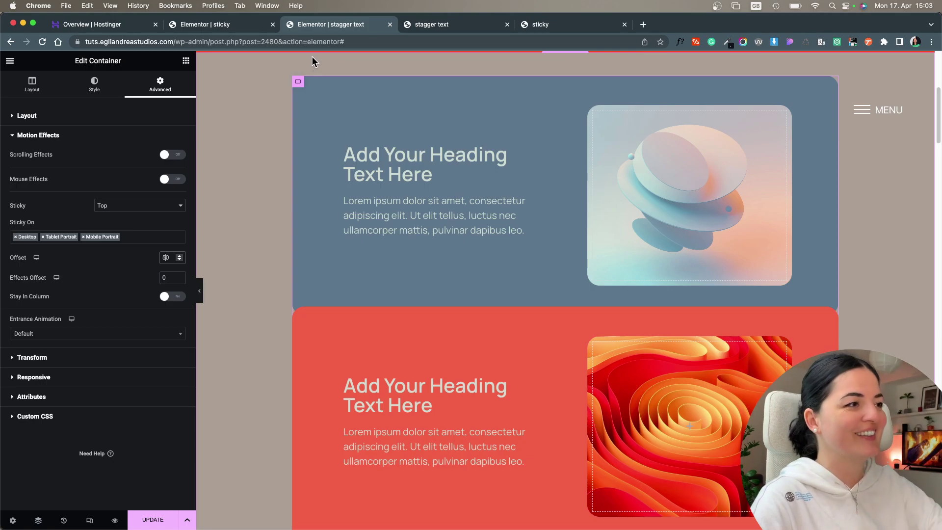
pyautogui.scroll(-5, 248, 268)
pyautogui.scroll(-1, 248, 268)
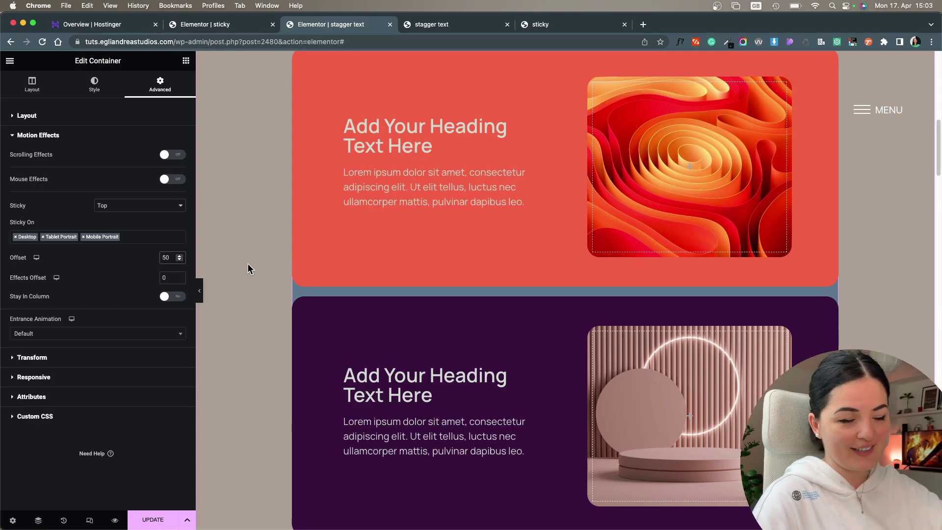
pyautogui.scroll(5, 248, 268)
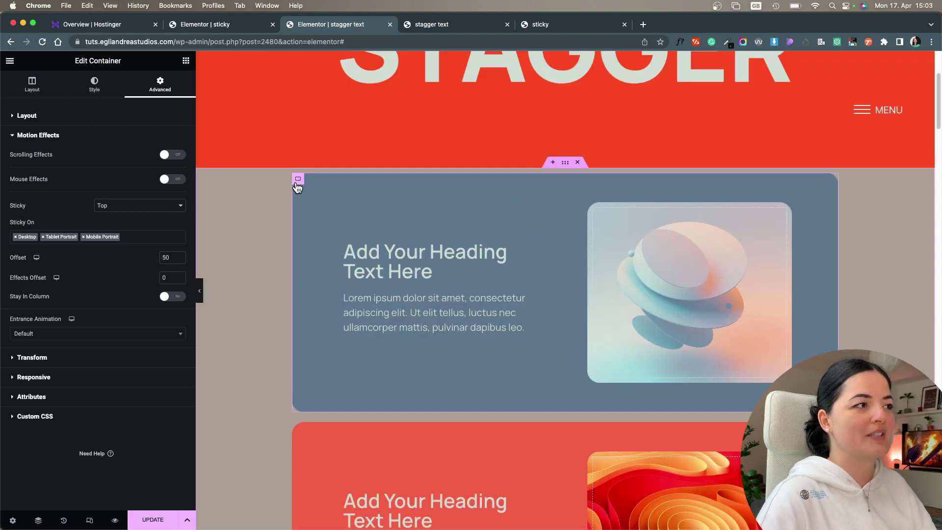
# Make the red second card sticky to the top with an offset of 100 and check its overlap with the first card
pyautogui.scroll(-3, 270, 294)
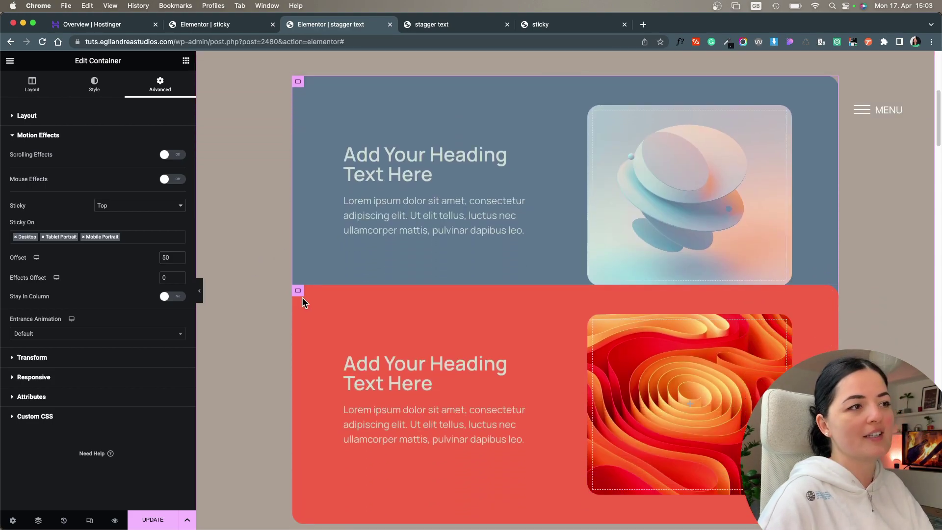
pyautogui.click(298, 292)
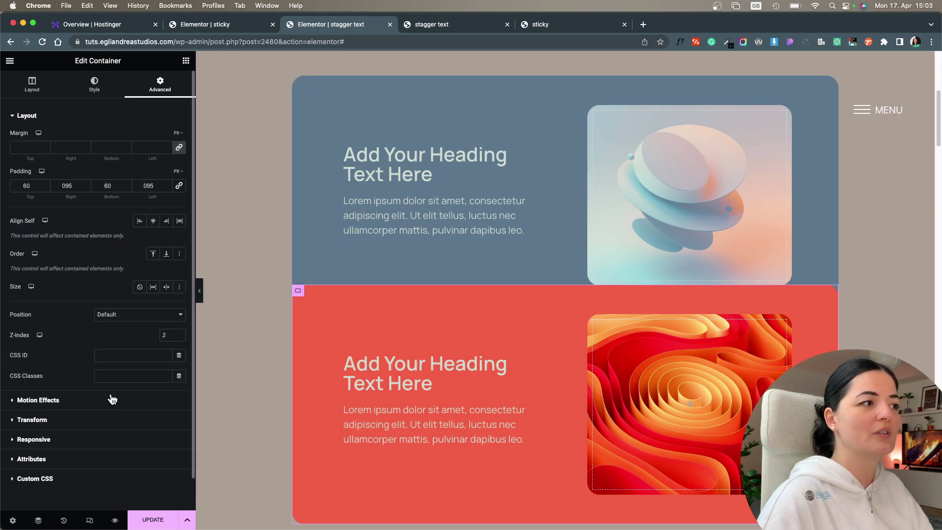
pyautogui.click(113, 394)
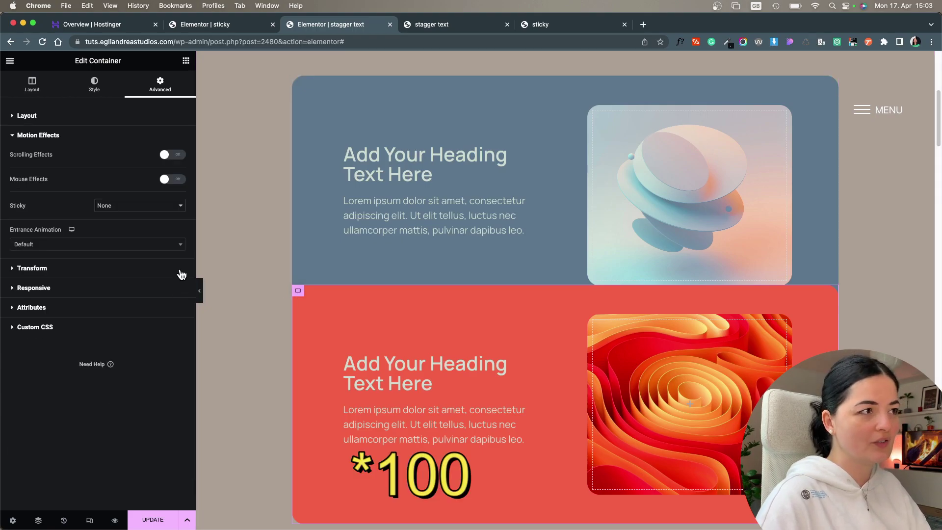
pyautogui.click(135, 206)
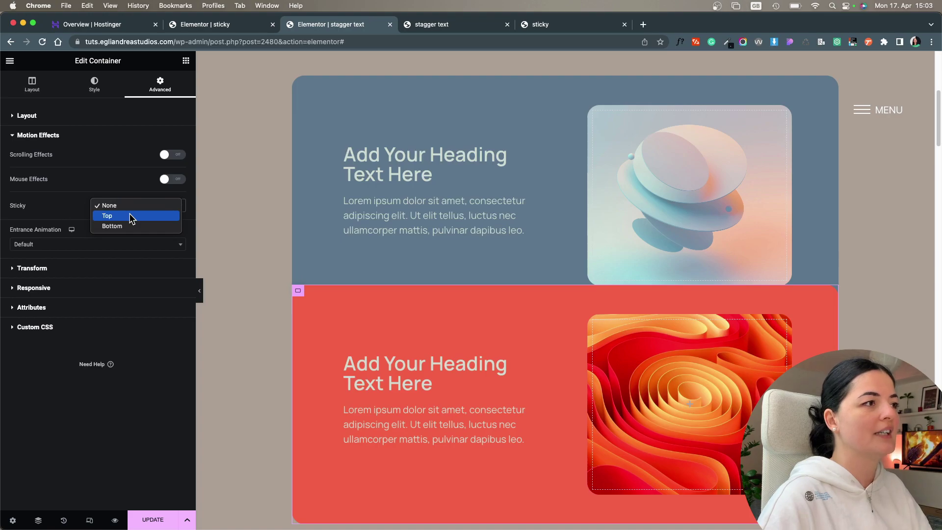
pyautogui.click(131, 216)
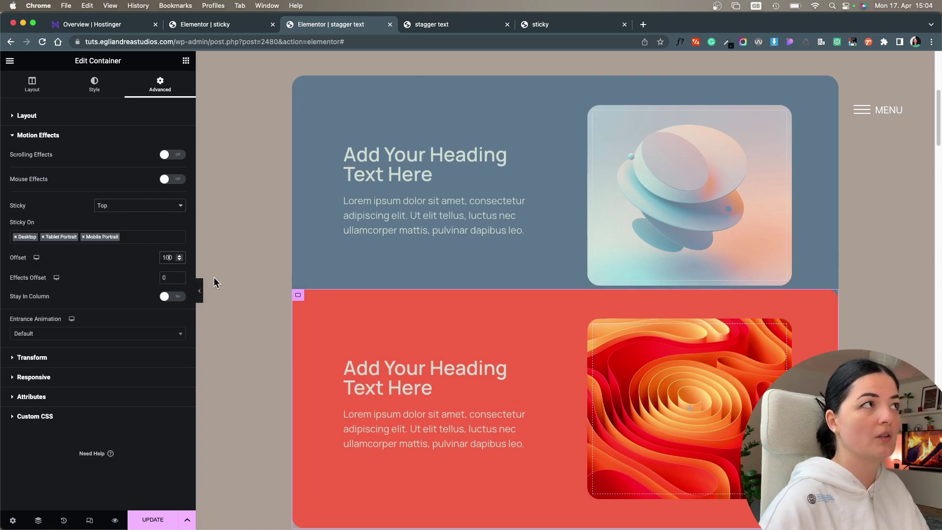
pyautogui.scroll(-2, 251, 316)
pyautogui.scroll(-3, 250, 315)
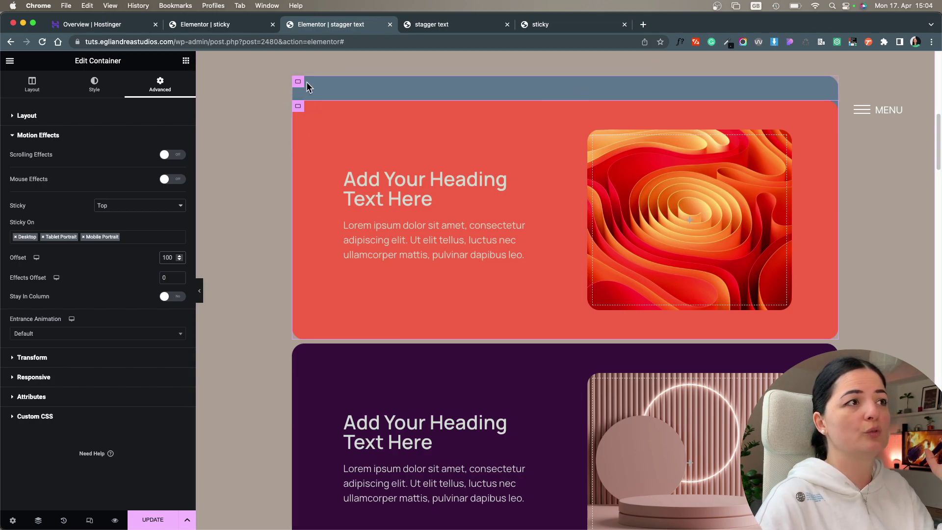
# Clear the second card's sticky offset for comparison and set it back to 100
pyautogui.click(167, 258)
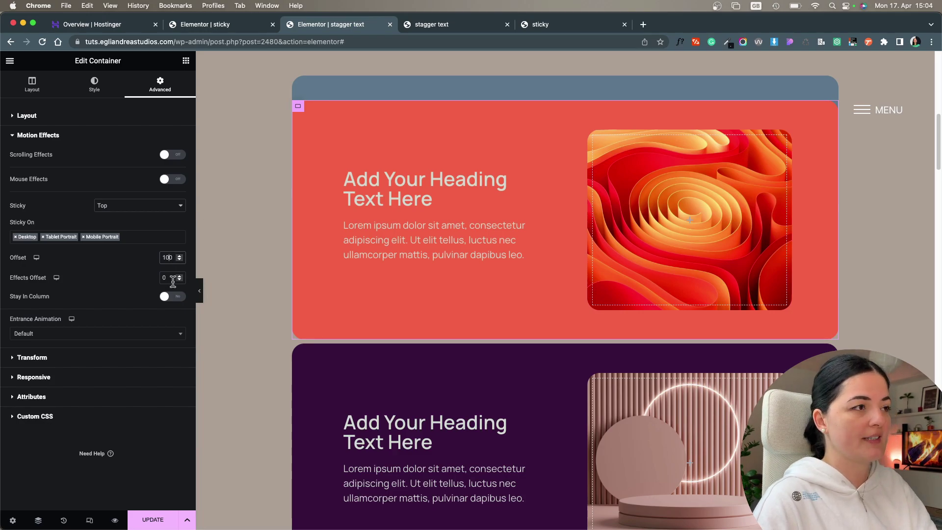
pyautogui.press('BackSpace')
pyautogui.press('BackSpace')
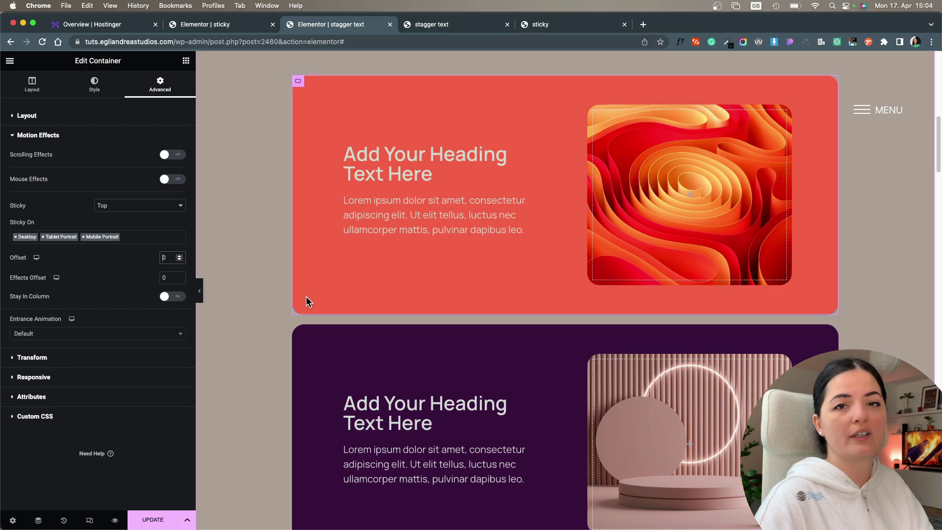
pyautogui.write('100')
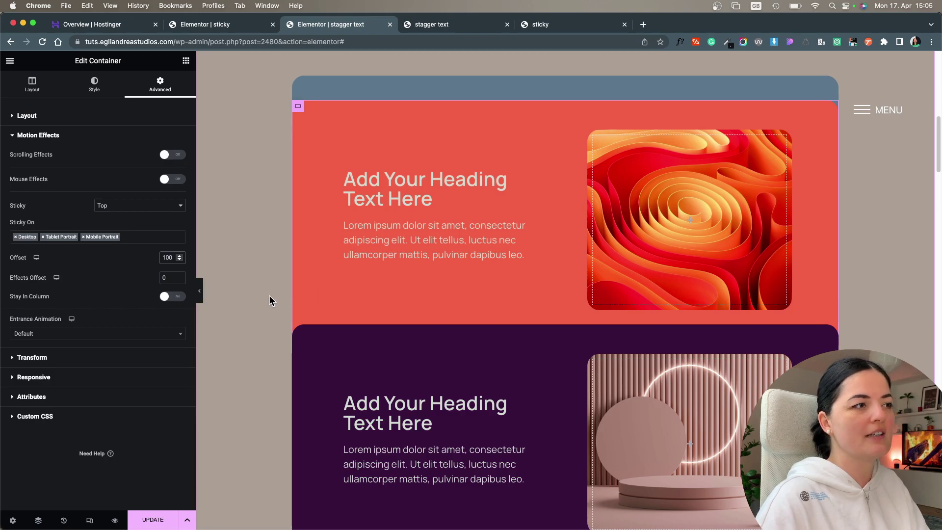
# Make the purple third card sticky to the top with an offset of 150 and check the stacking of all three cards on scroll
pyautogui.click(298, 330)
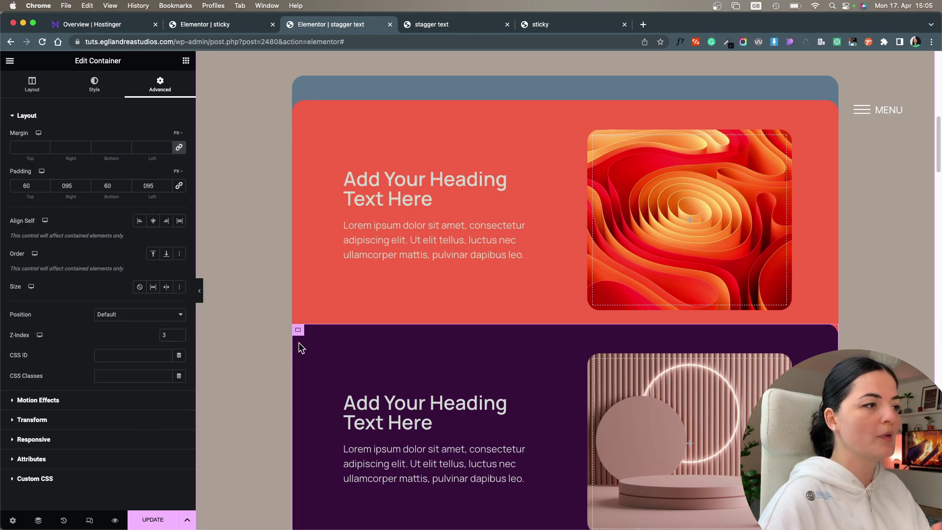
pyautogui.click(125, 398)
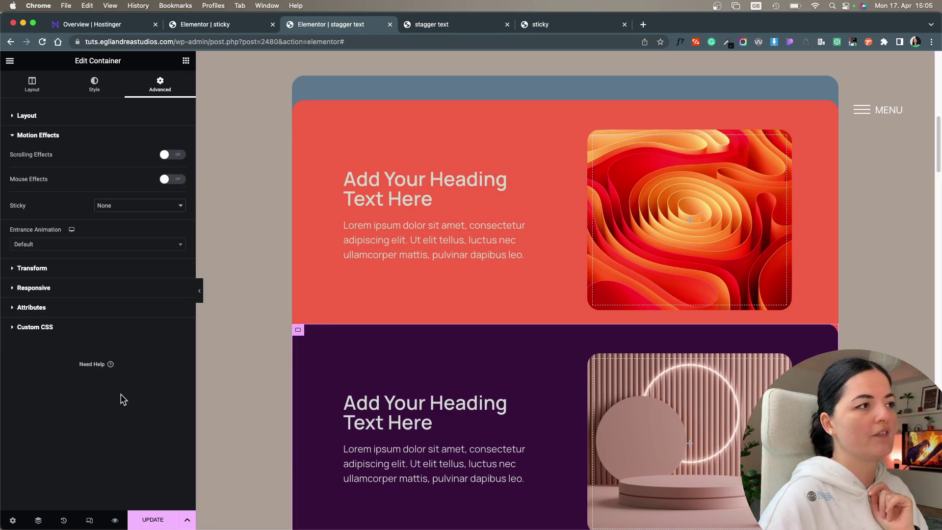
pyautogui.click(143, 206)
pyautogui.click(138, 217)
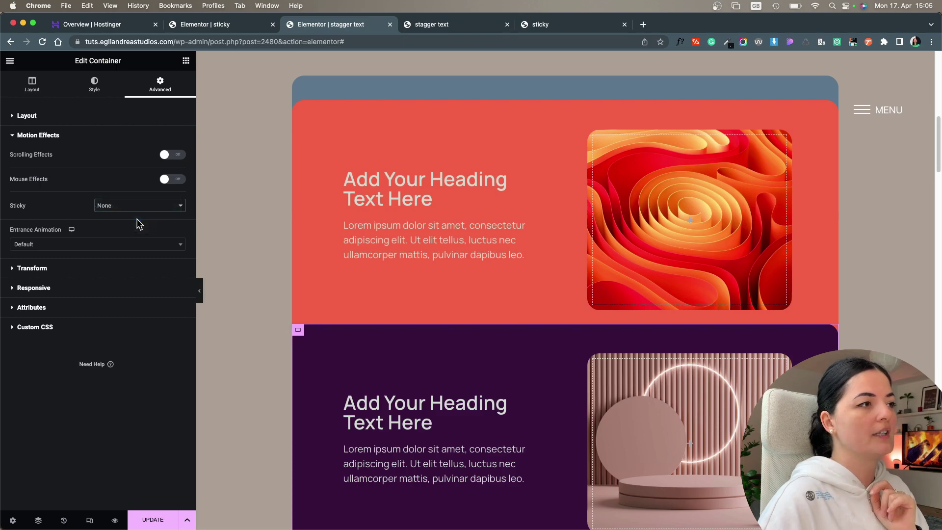
pyautogui.click(163, 256)
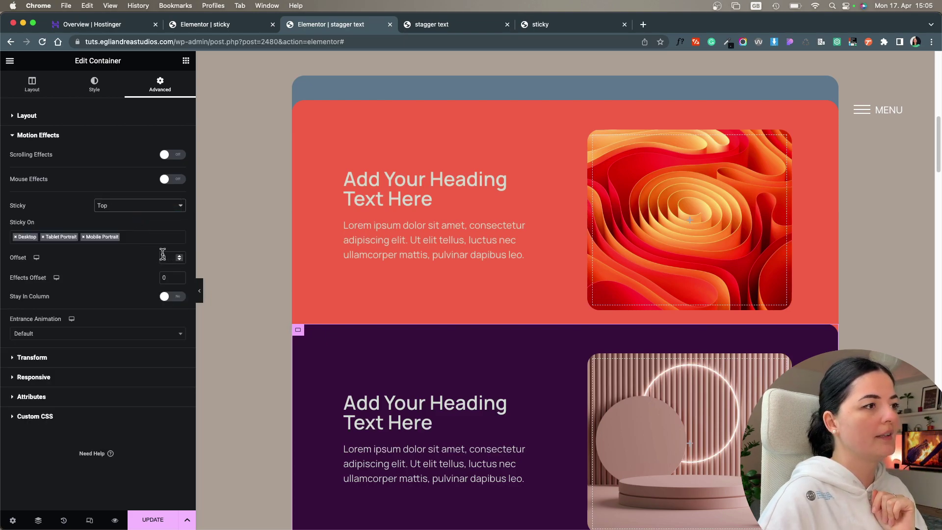
pyautogui.write('15')
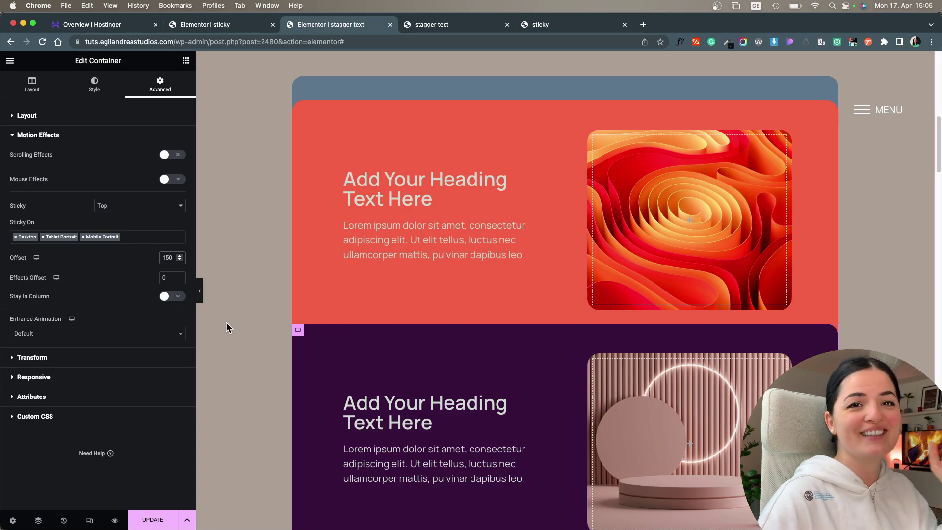
pyautogui.scroll(5, 255, 354)
pyautogui.click(282, 386)
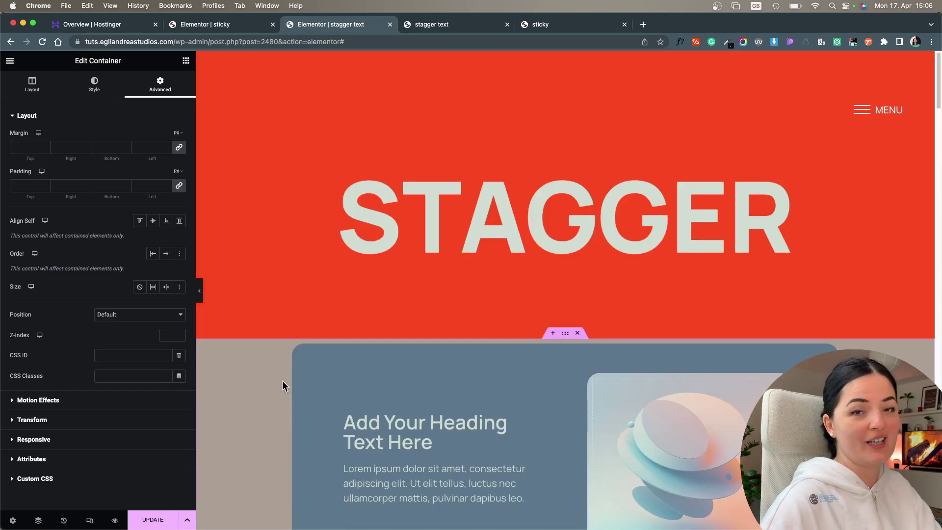
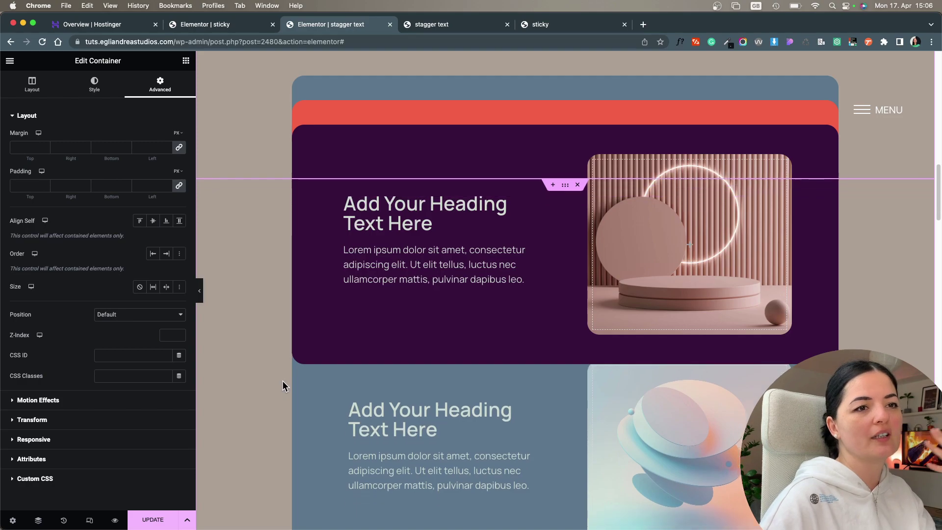
pyautogui.scroll(-5, 283, 381)
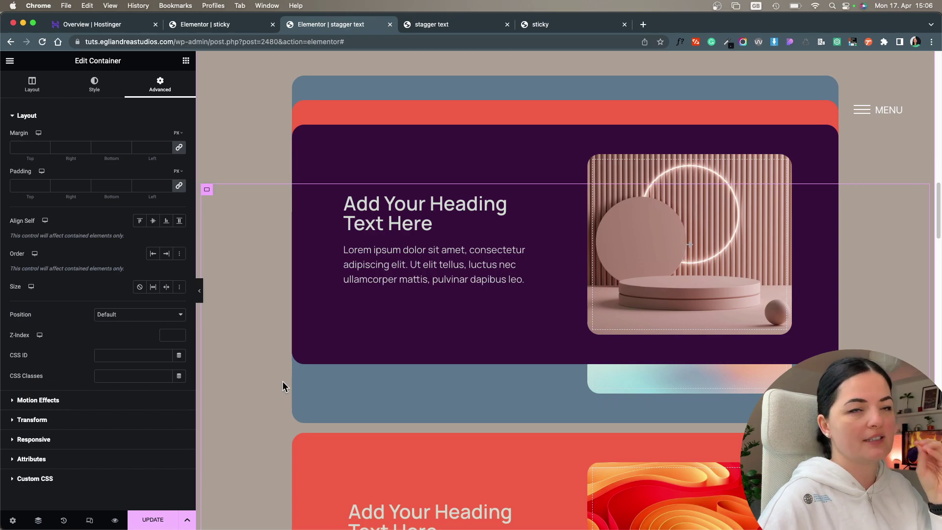
# Check how the sticky cards overlap the sections below, and enable Stay In Column for the blue first card
pyautogui.scroll(-5, 283, 381)
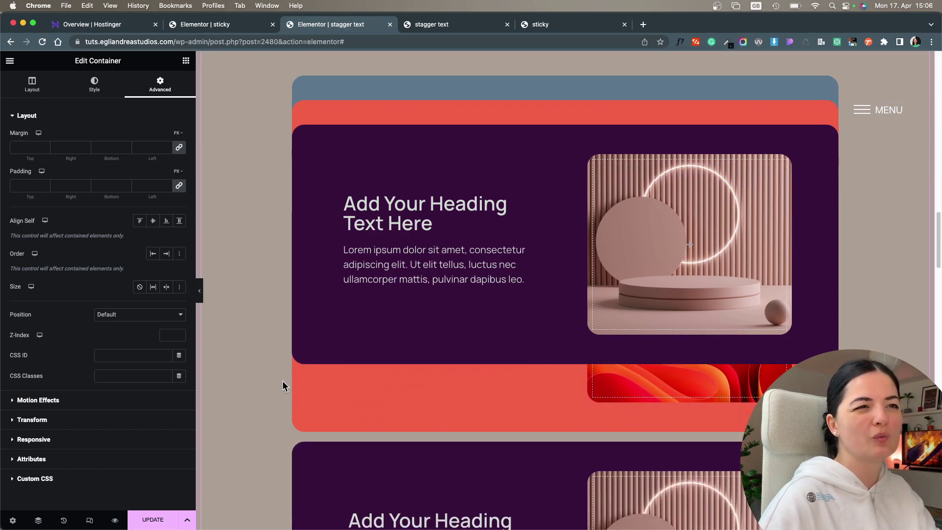
pyautogui.scroll(-5, 282, 381)
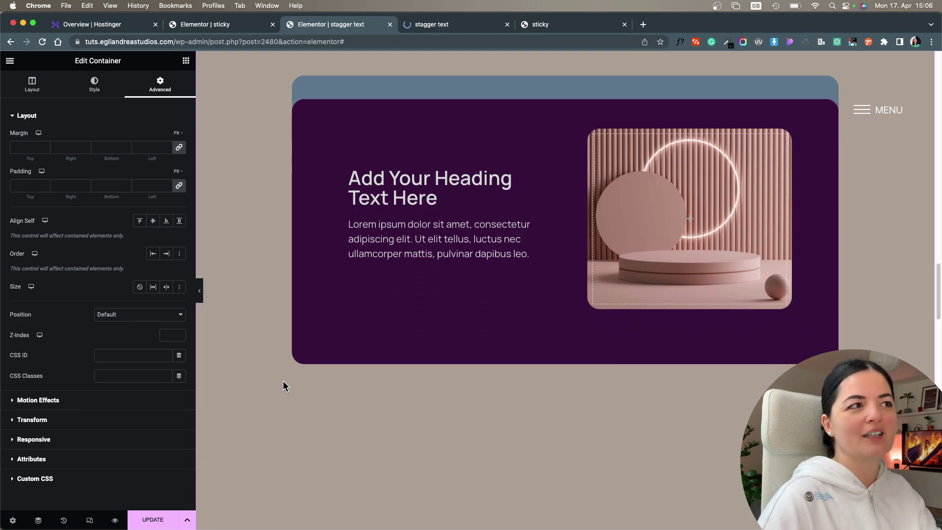
pyautogui.scroll(-5, 283, 381)
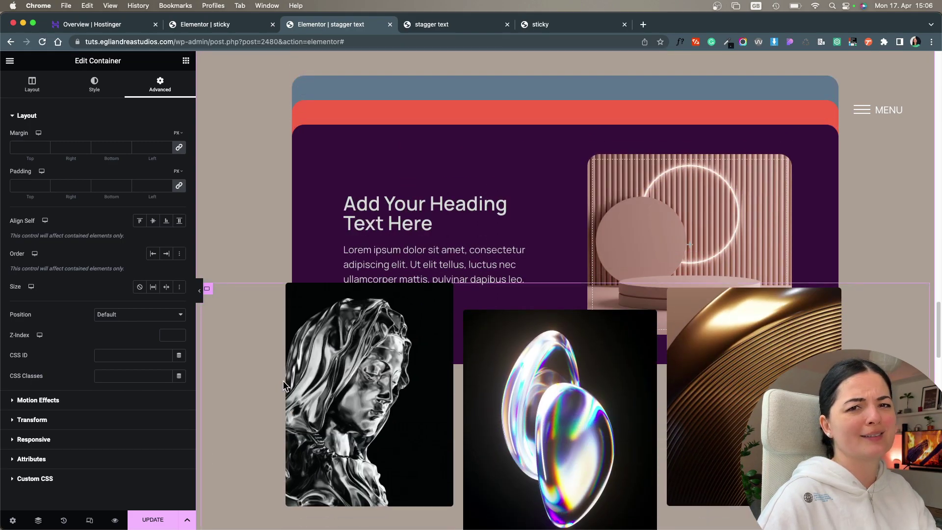
pyautogui.scroll(10, 283, 381)
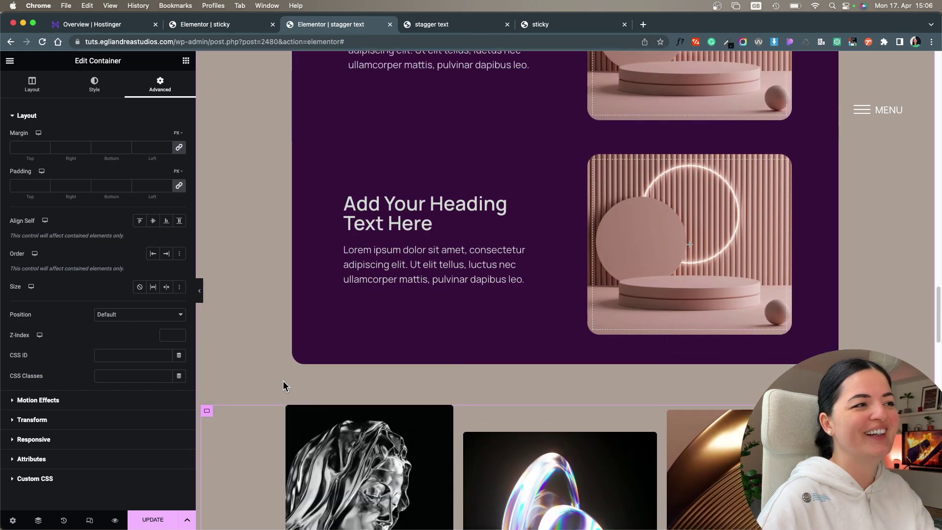
pyautogui.scroll(3, 282, 381)
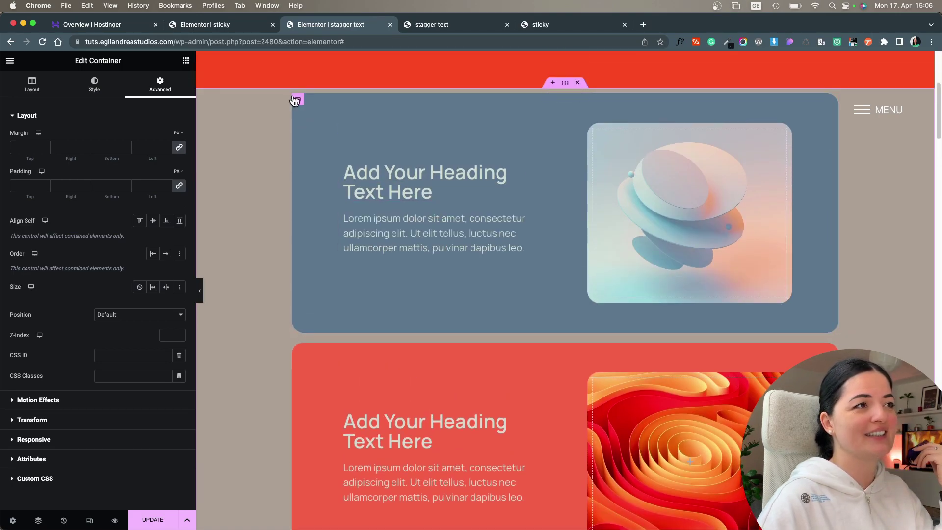
pyautogui.click(298, 101)
pyautogui.click(38, 400)
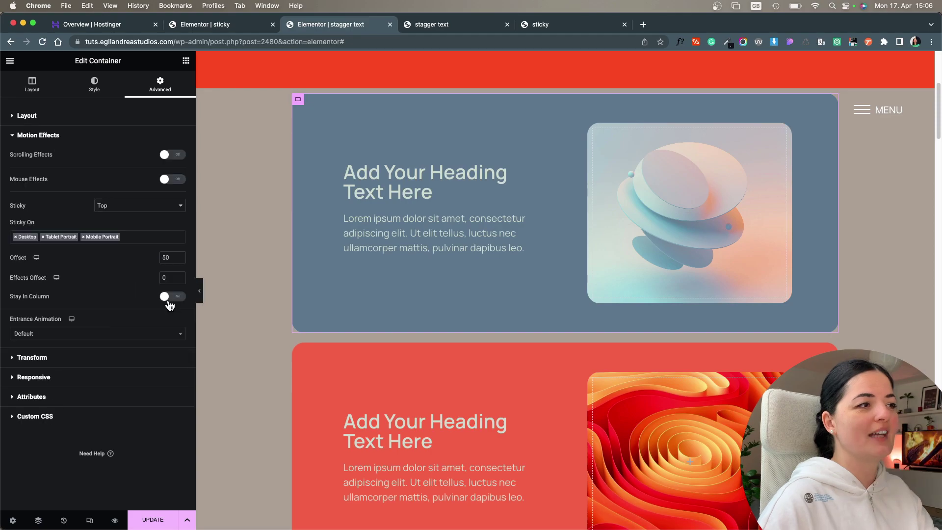
pyautogui.click(170, 297)
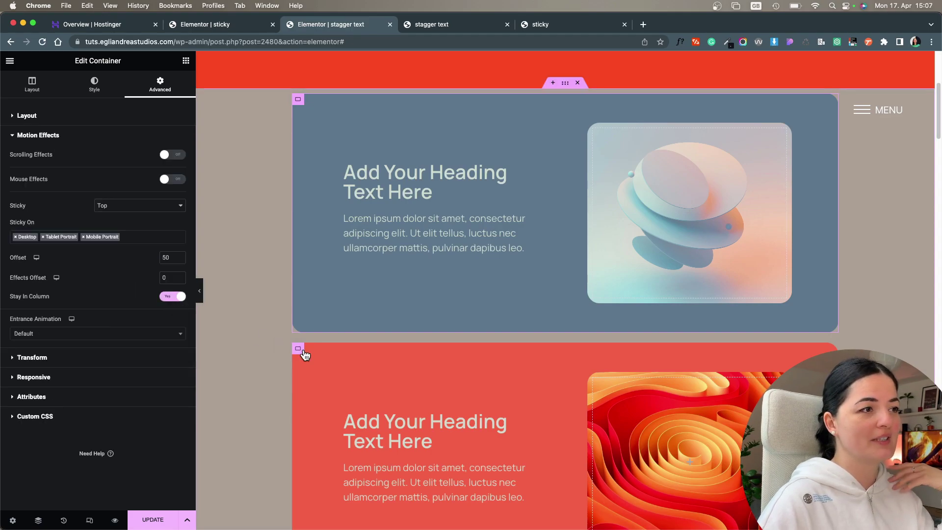
# Enable Stay In Column in the red second card's motion effects
pyautogui.click(299, 349)
pyautogui.click(95, 400)
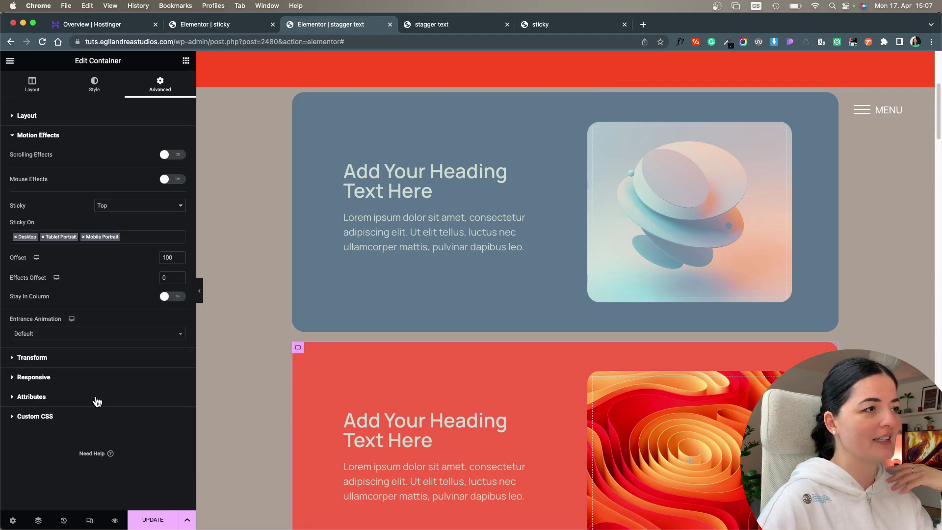
pyautogui.click(172, 297)
# Enable Stay In Column in the purple third card's motion effects
pyautogui.scroll(-5, 327, 374)
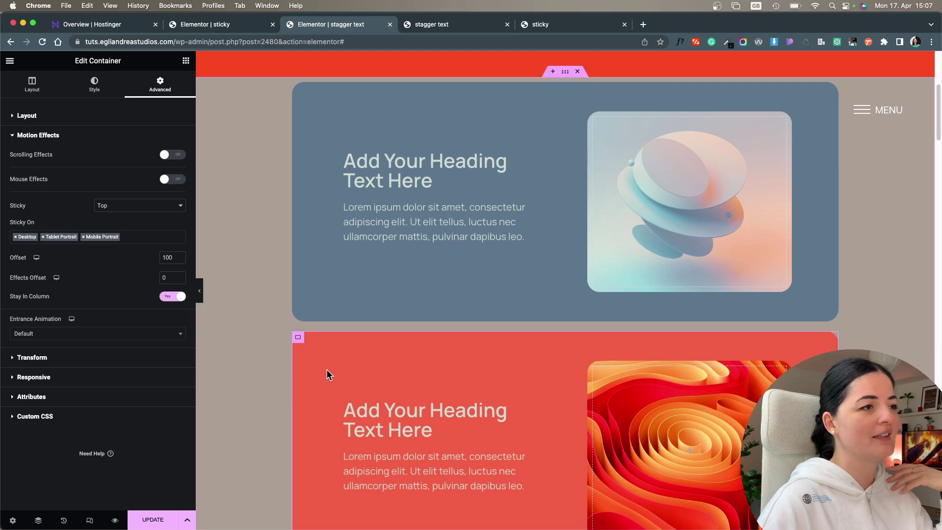
pyautogui.scroll(-4, 328, 374)
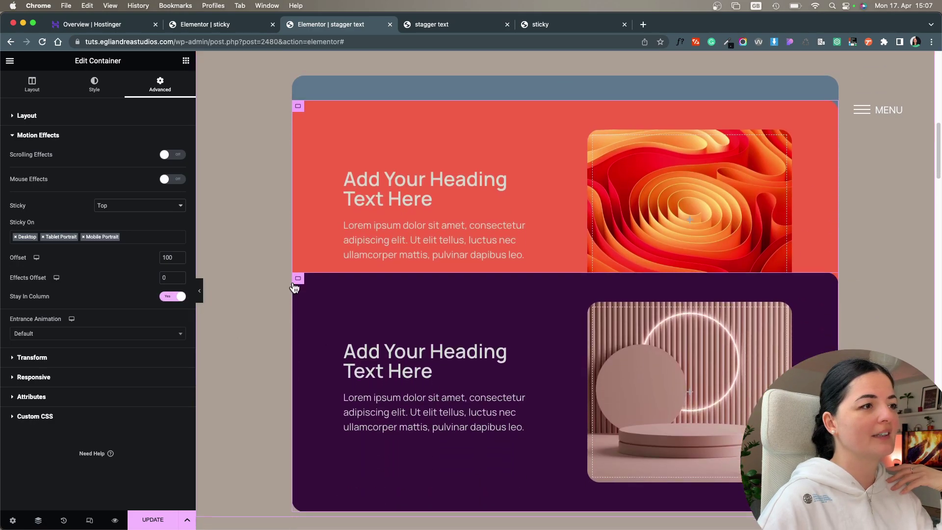
pyautogui.click(298, 279)
pyautogui.click(66, 399)
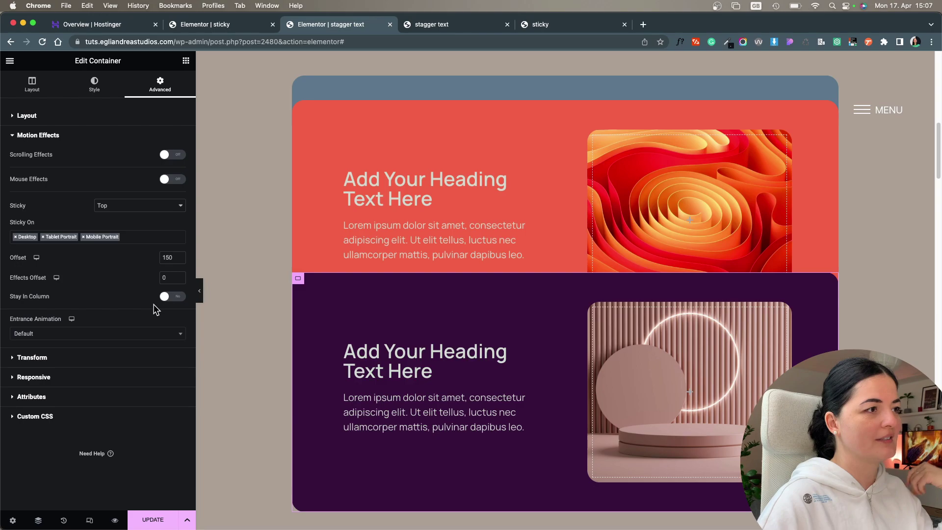
pyautogui.click(172, 297)
# Examine how the three sticky cards stack on scroll and how they leave the view at the end of their parent container
pyautogui.scroll(-5, 247, 382)
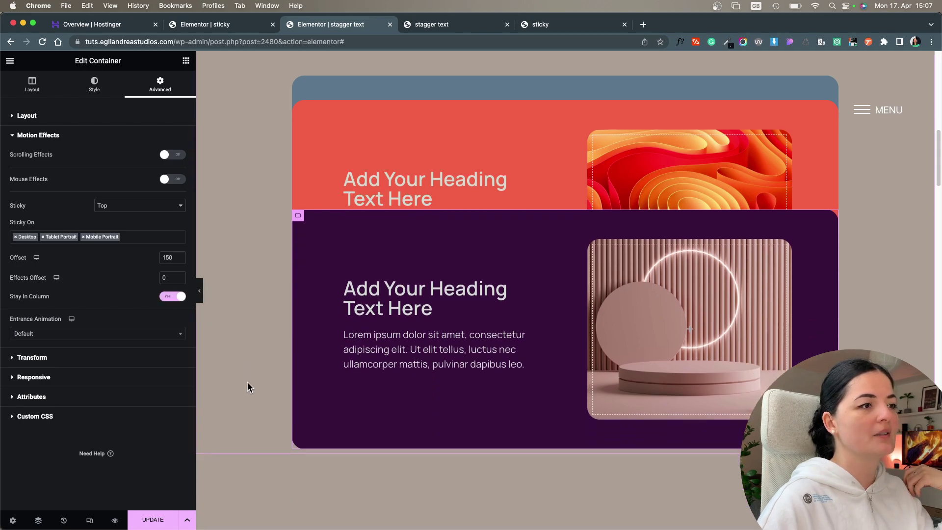
pyautogui.scroll(-2, 247, 382)
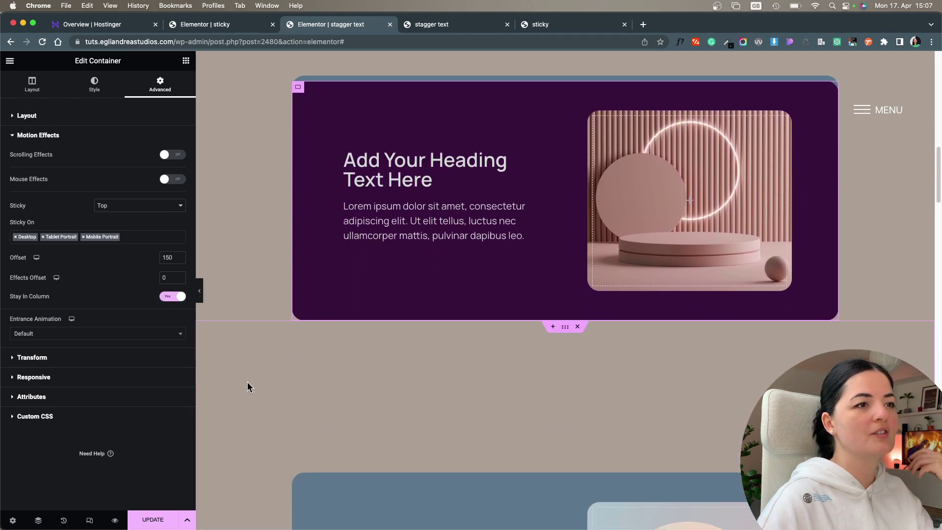
pyautogui.scroll(-2, 248, 381)
pyautogui.scroll(-3, 248, 382)
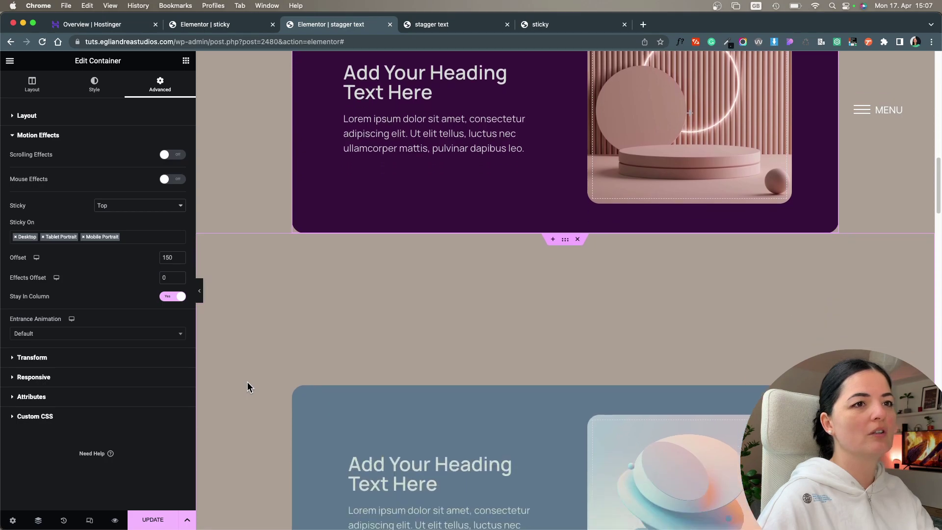
pyautogui.scroll(-3, 248, 382)
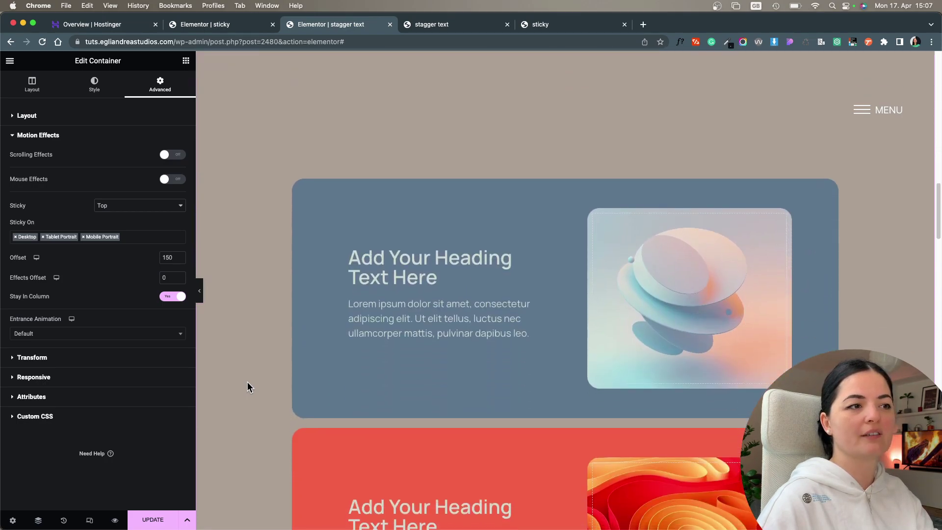
pyautogui.scroll(5, 247, 382)
pyautogui.scroll(6, 247, 387)
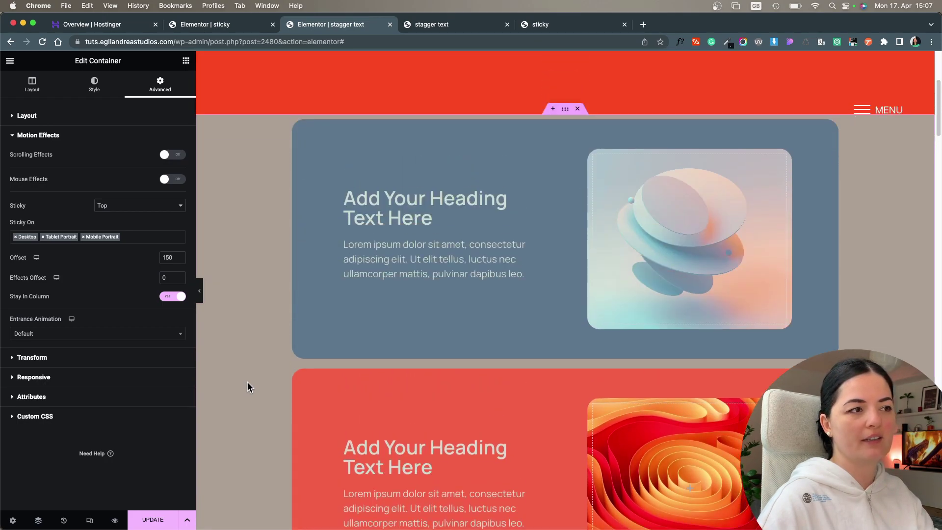
pyautogui.scroll(-2, 247, 383)
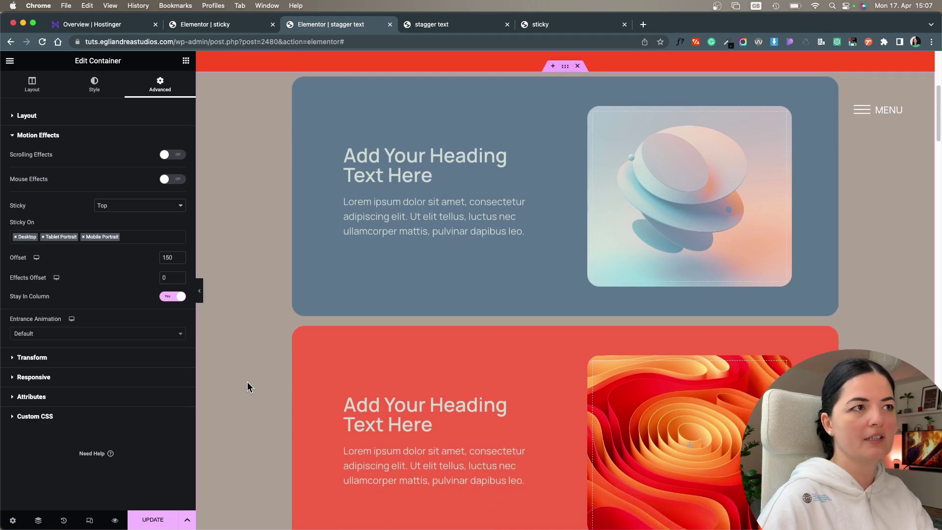
pyautogui.scroll(-3, 247, 383)
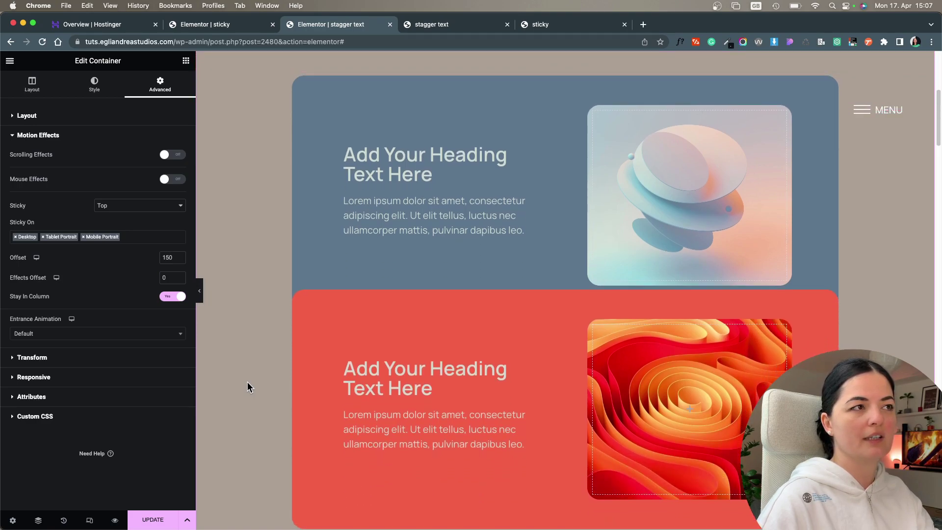
pyautogui.scroll(-5, 247, 387)
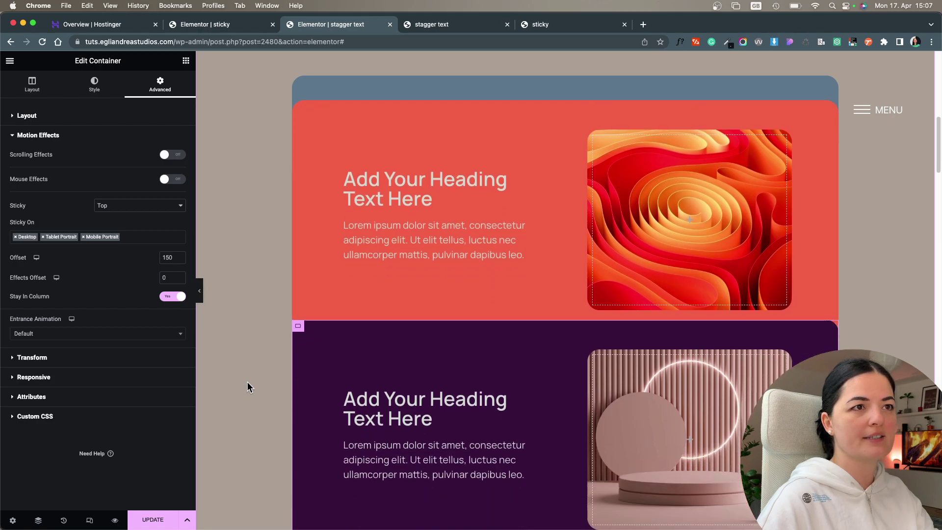
pyautogui.scroll(-5, 248, 382)
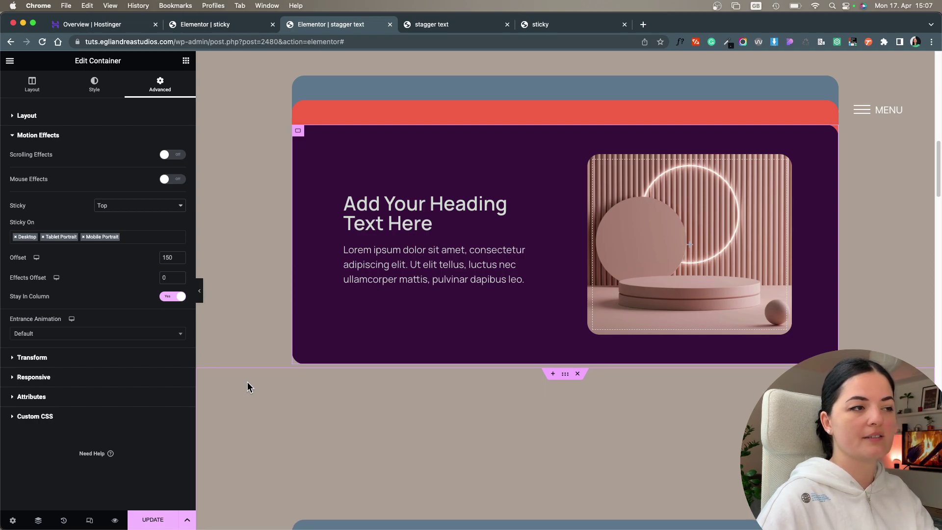
pyautogui.scroll(-1, 246, 382)
pyautogui.scroll(-1, 246, 381)
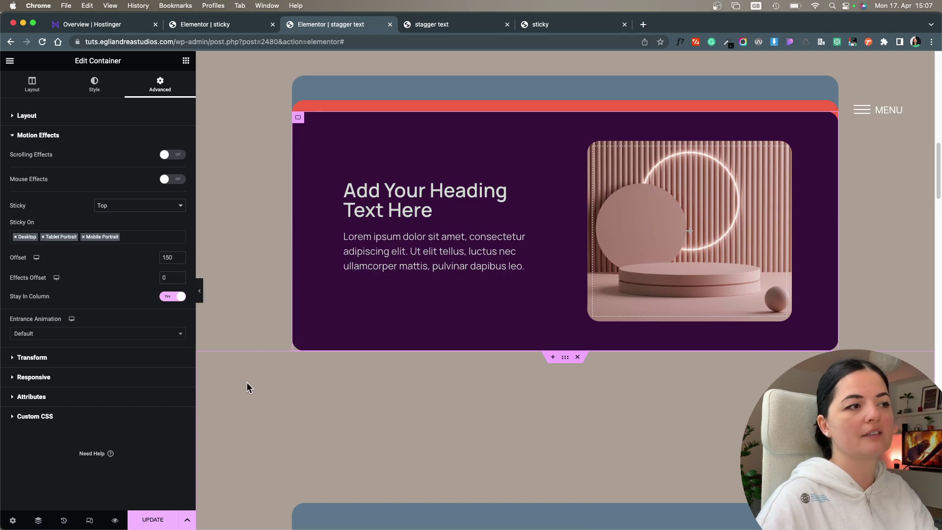
pyautogui.scroll(-1, 246, 387)
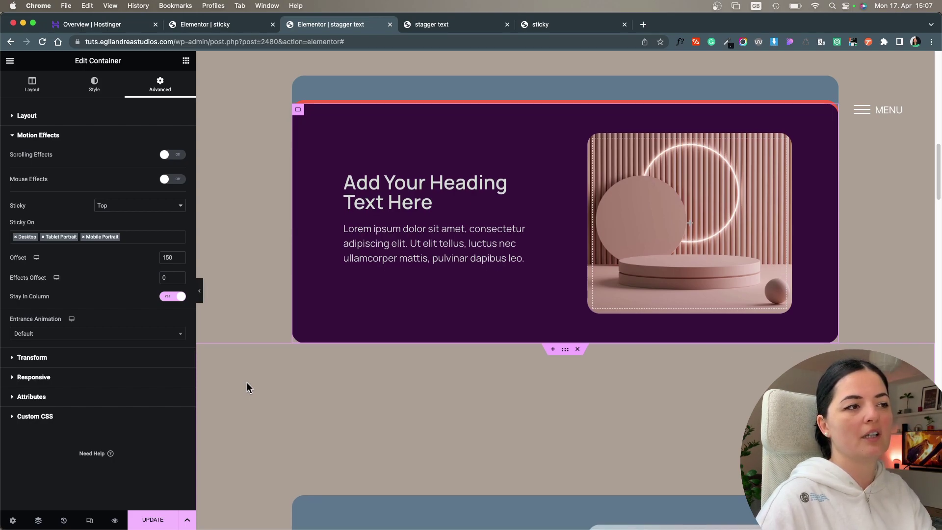
pyautogui.scroll(-5, 246, 387)
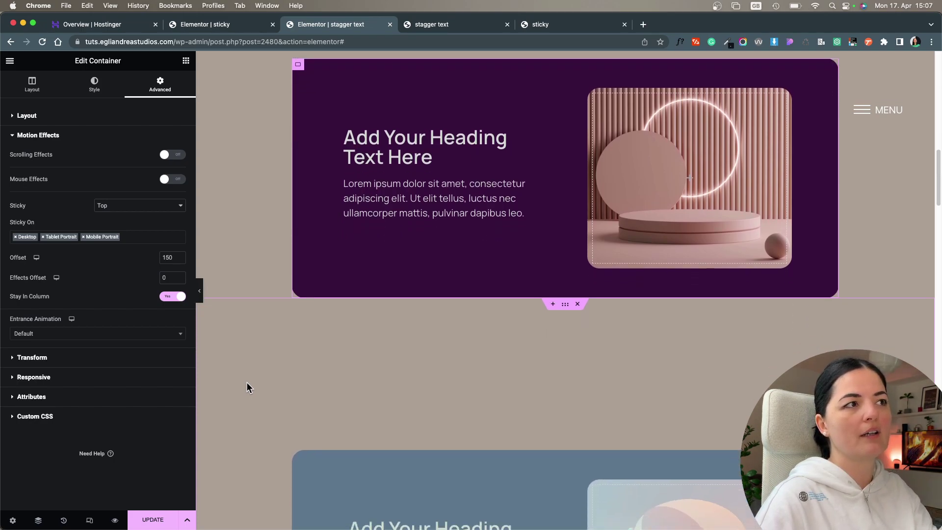
pyautogui.scroll(-15, 246, 382)
# Try a gap of 0 px between elements in the cards' parent container and check the stacking on scroll
pyautogui.click(518, 388)
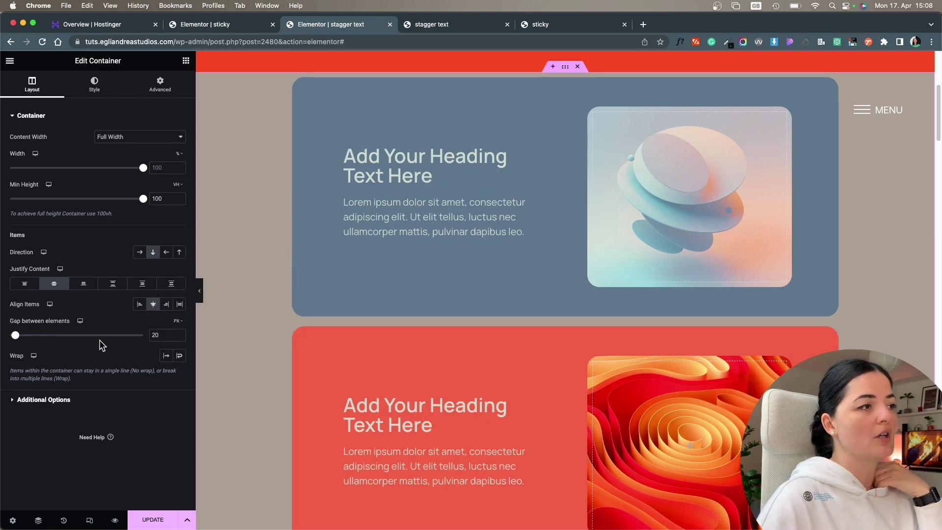
pyautogui.moveTo(16, 336); pyautogui.dragTo(10, 338)
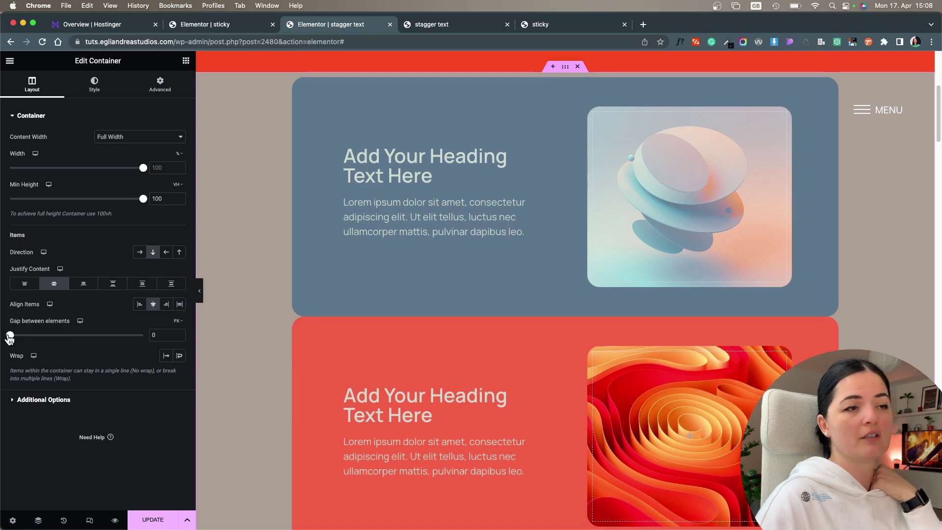
pyautogui.scroll(-5, 268, 336)
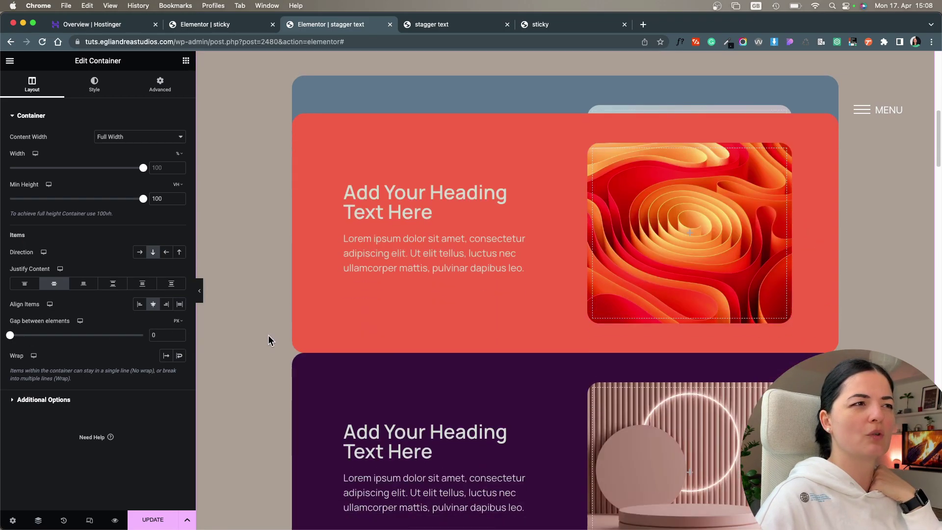
pyautogui.scroll(-5, 232, 336)
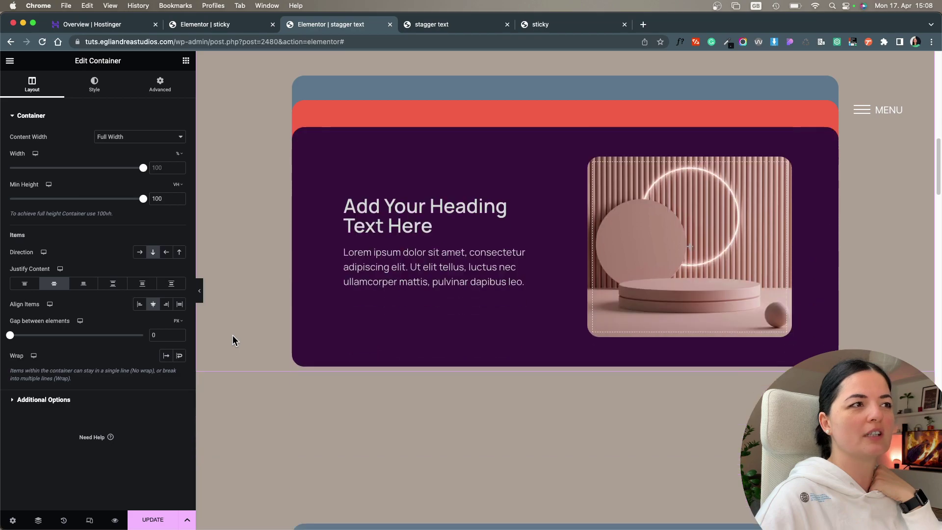
pyautogui.scroll(-3, 232, 335)
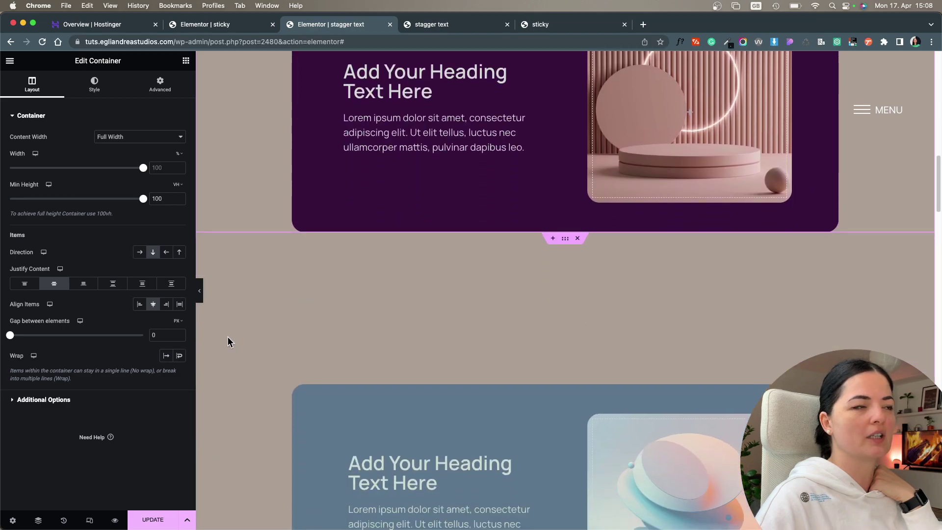
# Set the gap between elements of the cards' parent container back to 20 px
pyautogui.click(180, 334)
pyautogui.click(180, 334)
pyautogui.click(179, 333)
pyautogui.click(179, 333)
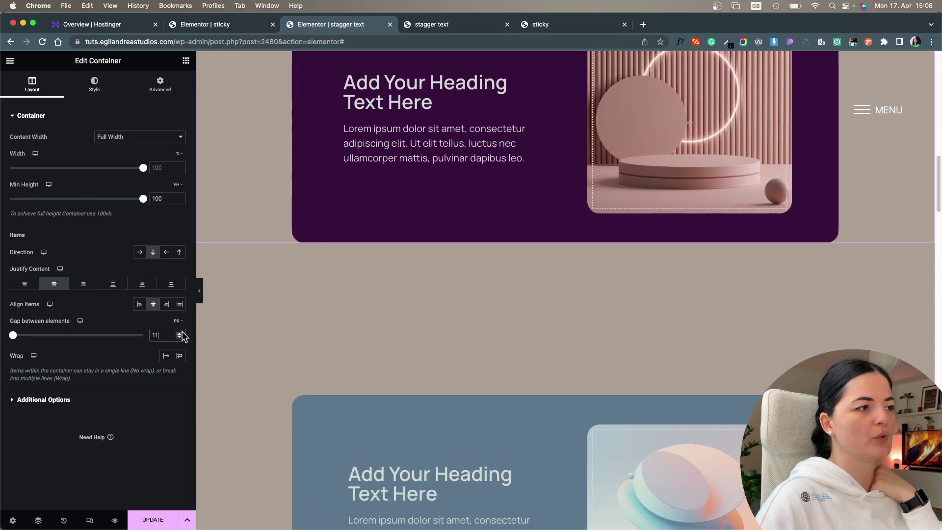
pyautogui.click(180, 333)
pyautogui.click(179, 333)
pyautogui.click(179, 333)
pyautogui.click(180, 333)
pyautogui.click(179, 333)
pyautogui.click(180, 334)
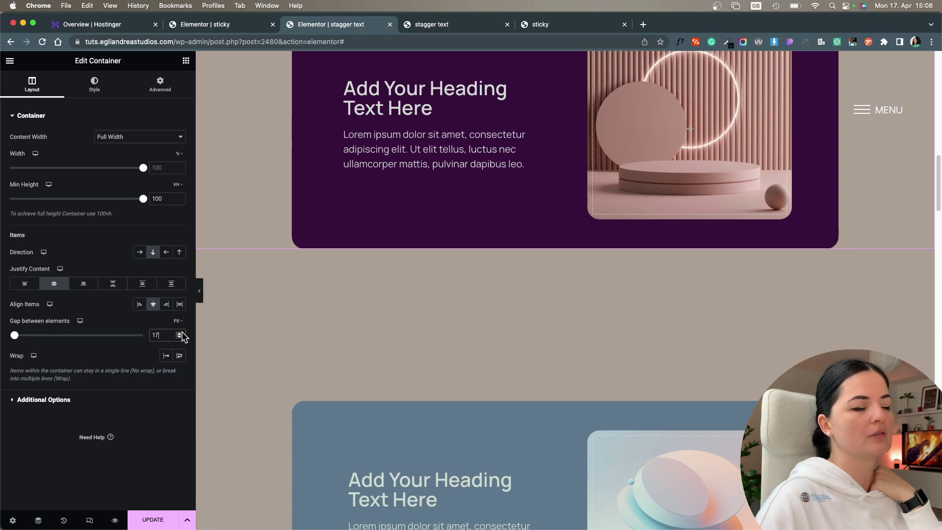
pyautogui.click(180, 333)
pyautogui.click(180, 333)
pyautogui.click(180, 333)
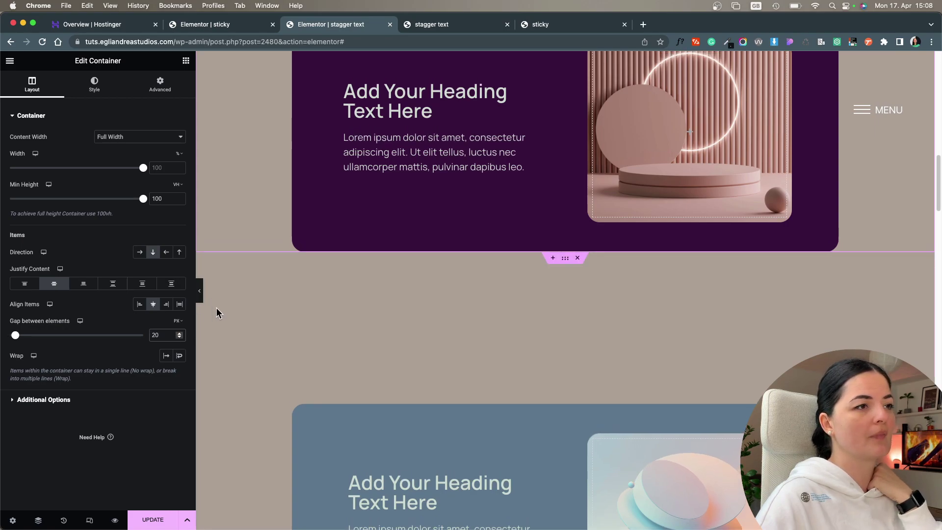
# Set the parent container's top padding to 100 px with the other sides at 0
pyautogui.scroll(10, 240, 328)
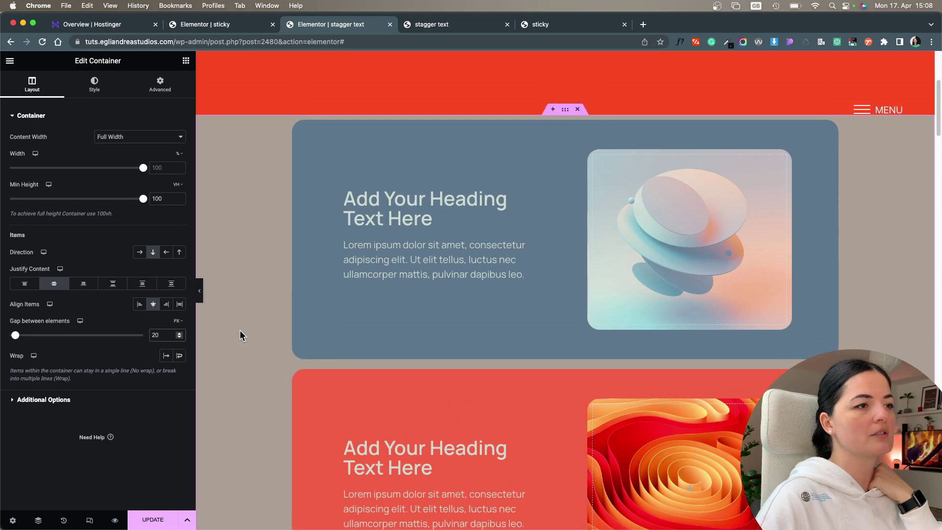
pyautogui.click(160, 83)
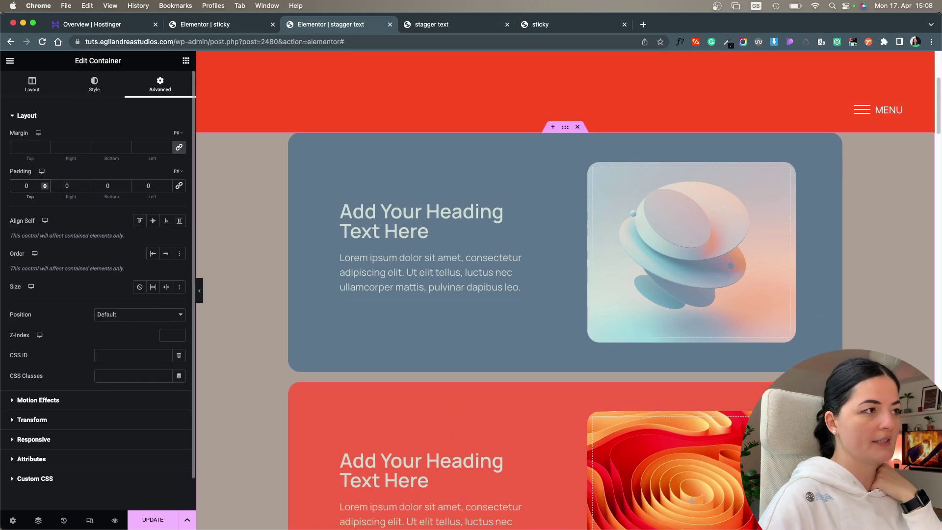
pyautogui.click(24, 186)
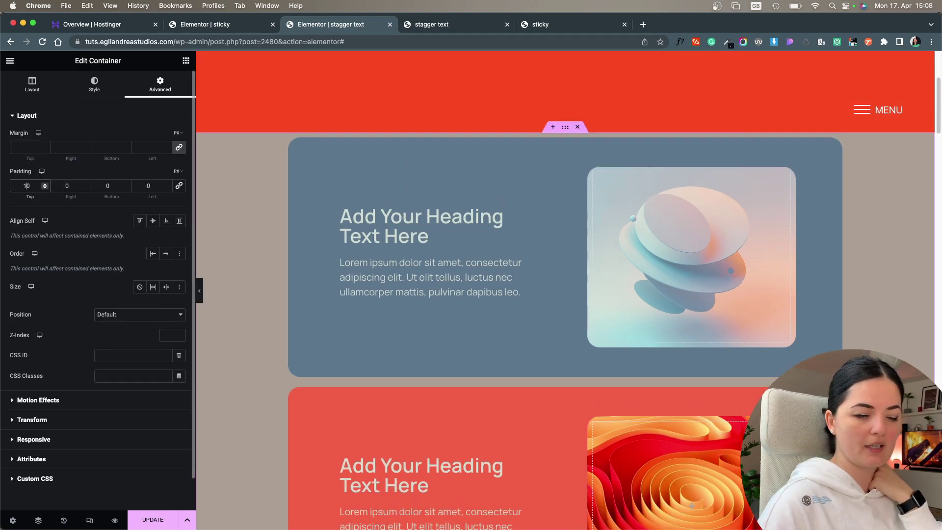
pyautogui.write('10')
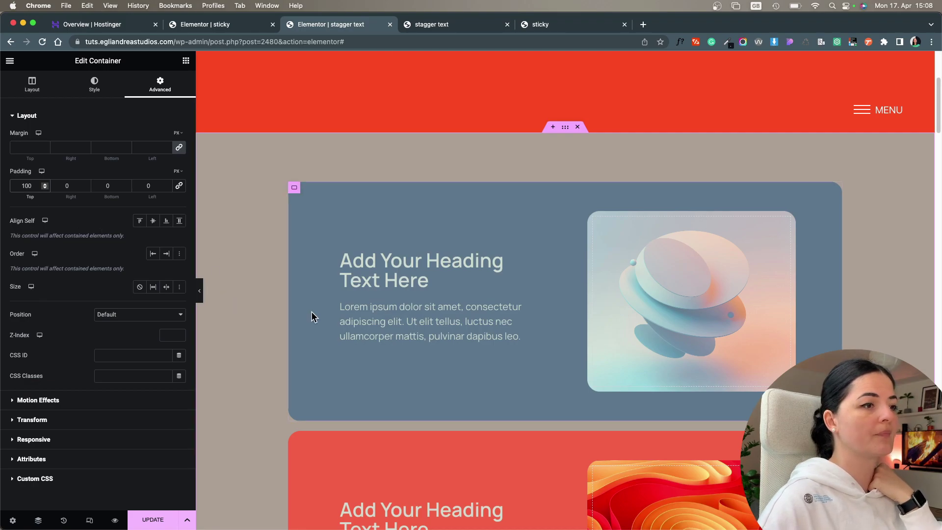
# Examine how the three sticky cards stack on scroll and how much space surrounds them at their container's top and bottom
pyautogui.click(200, 290)
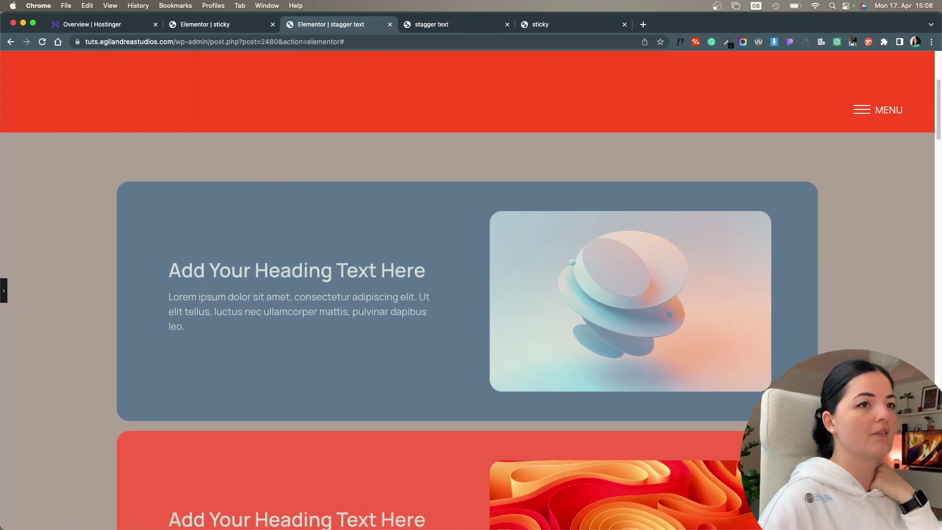
pyautogui.scroll(4, 471, 290)
pyautogui.scroll(-3, 471, 290)
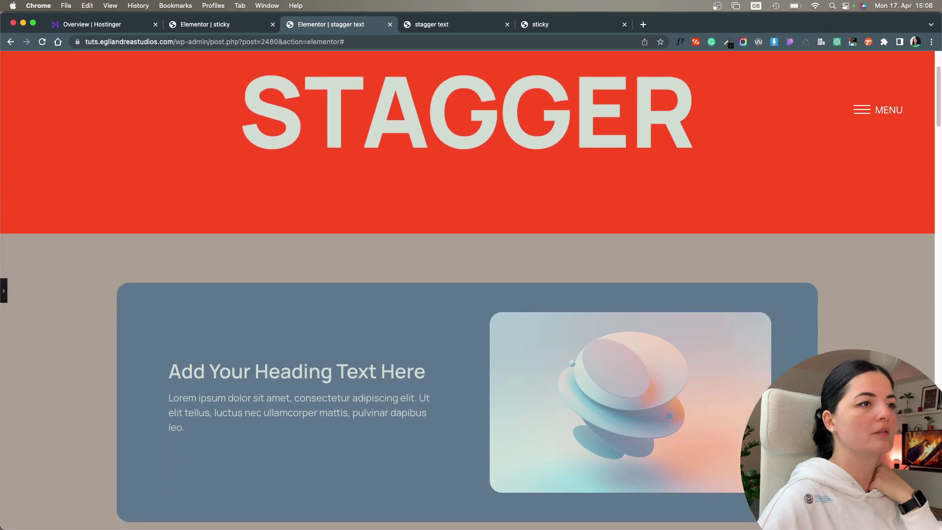
pyautogui.scroll(-3, 471, 289)
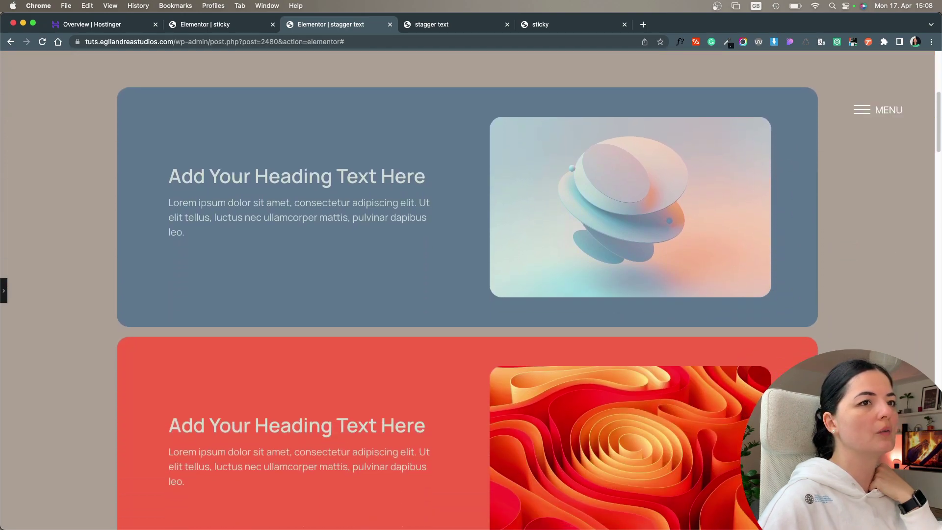
pyautogui.scroll(-5, 467, 302)
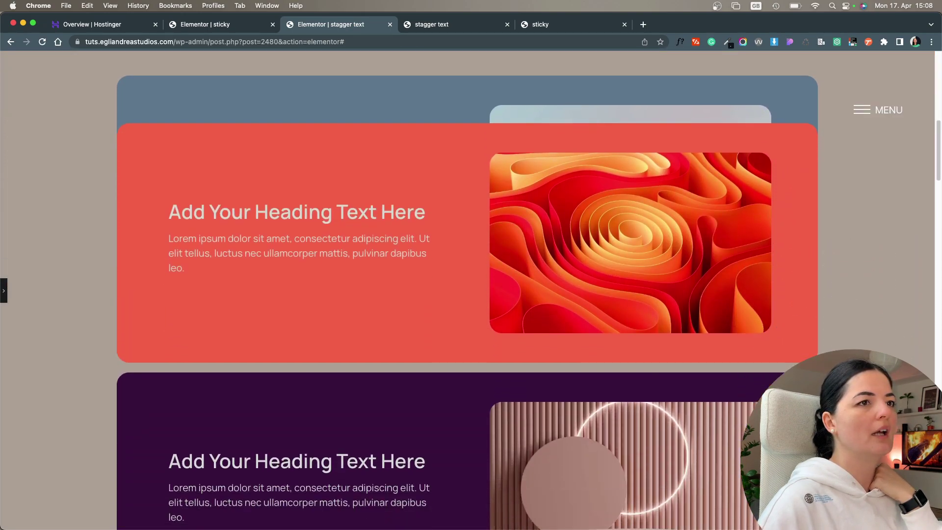
pyautogui.scroll(-5, 468, 314)
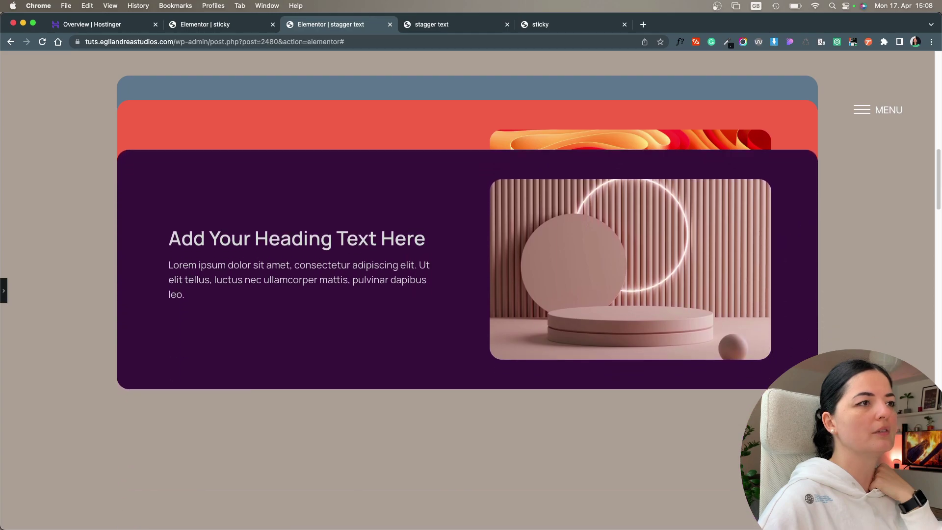
pyautogui.scroll(2, 467, 255)
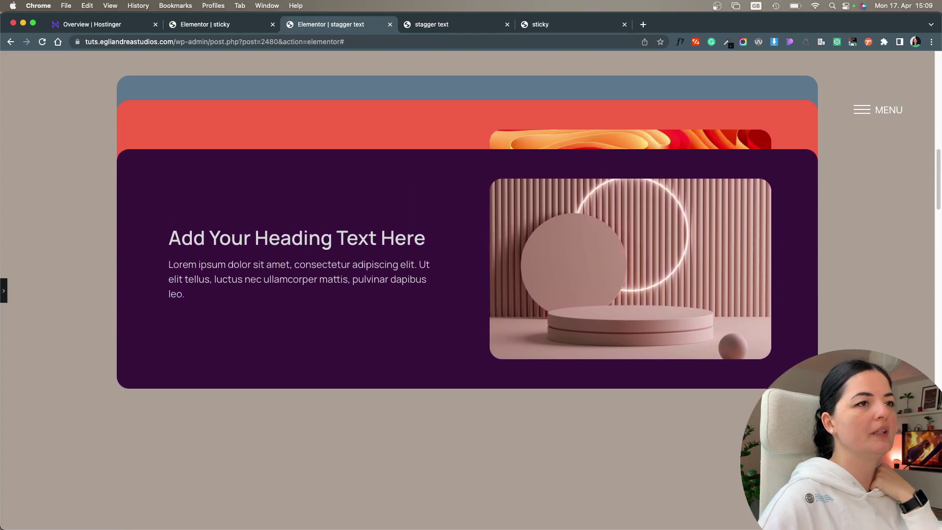
pyautogui.scroll(-1, 467, 290)
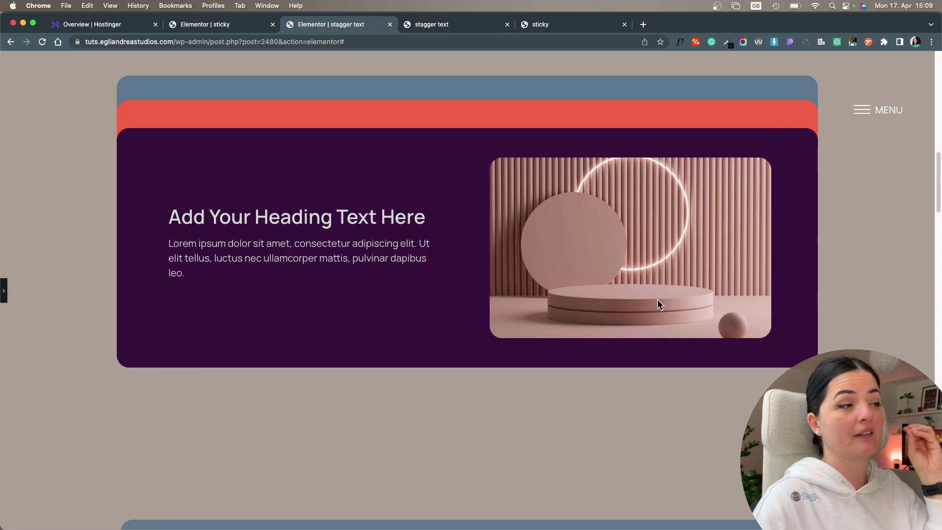
# Set the bottom padding of the cards' parent container to 100 px and check the stacking on scroll
pyautogui.click(5, 293)
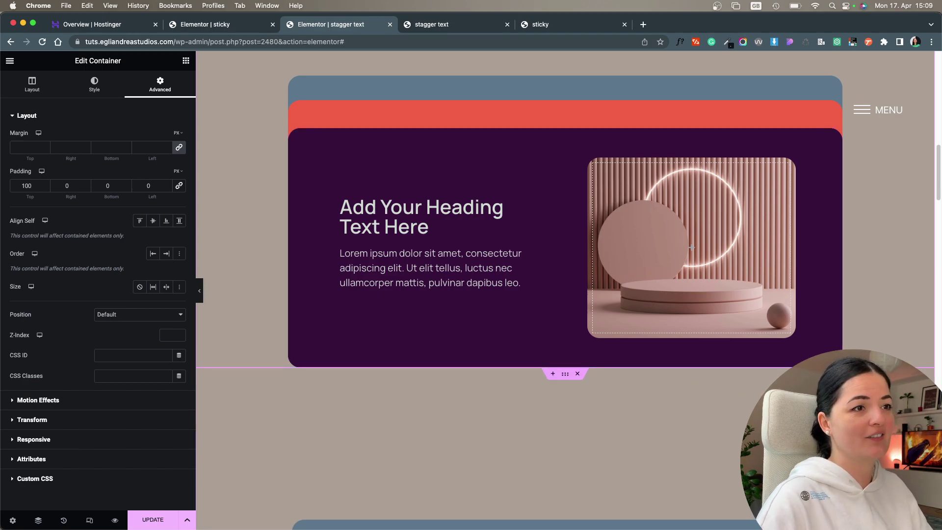
pyautogui.scroll(10, 397, 319)
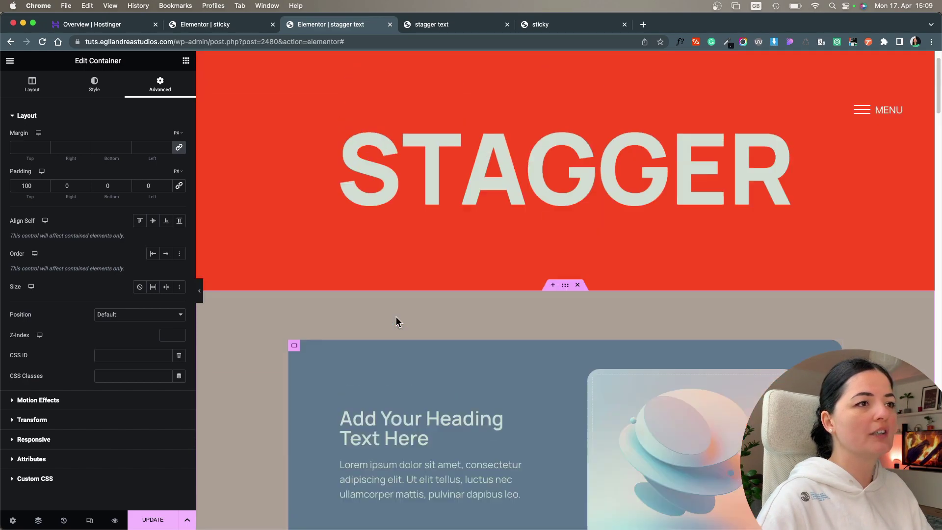
pyautogui.scroll(2, 397, 321)
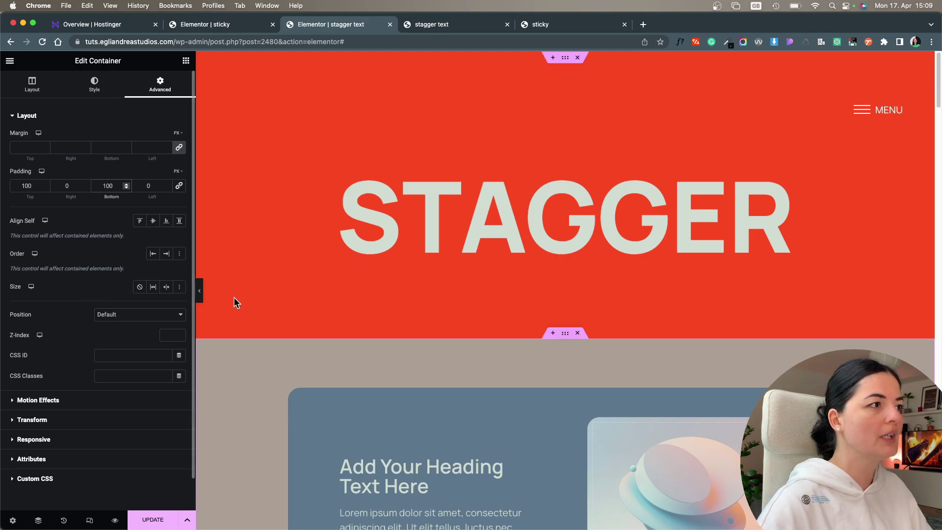
pyautogui.scroll(-5, 236, 301)
pyautogui.scroll(-10, 692, 244)
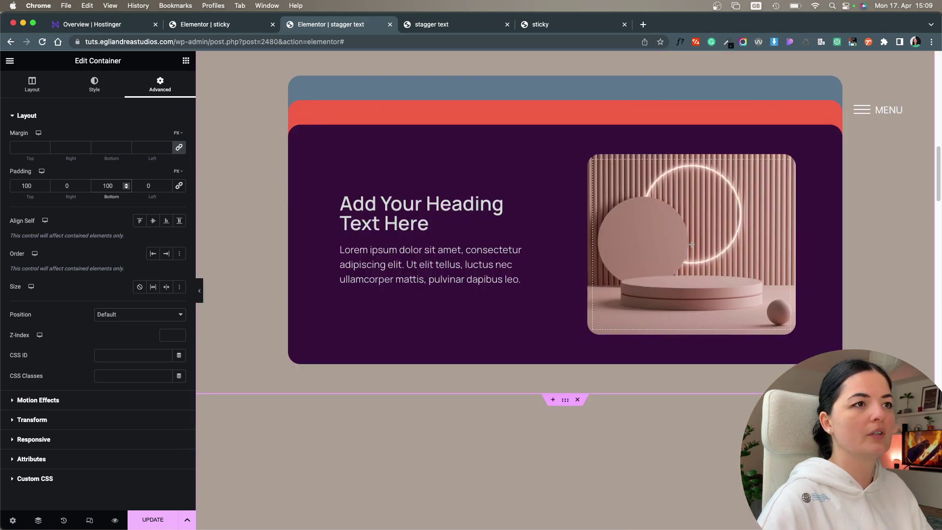
pyautogui.press('super+p')
pyautogui.scroll(-8, 467, 290)
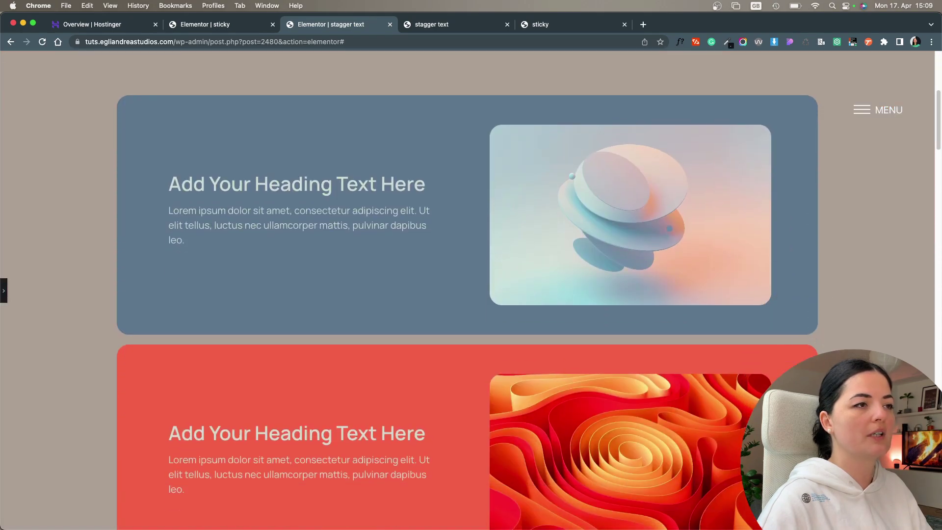
pyautogui.scroll(-8, 467, 289)
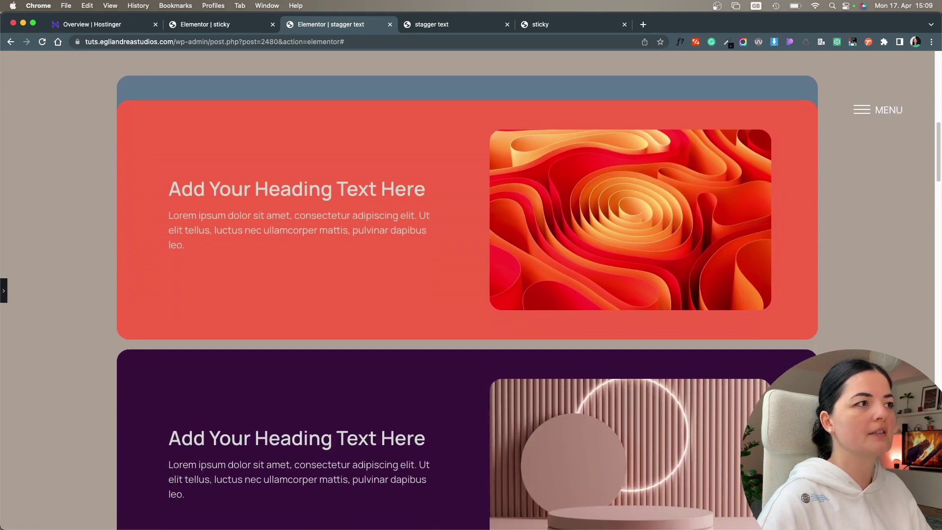
pyautogui.scroll(-2, 467, 252)
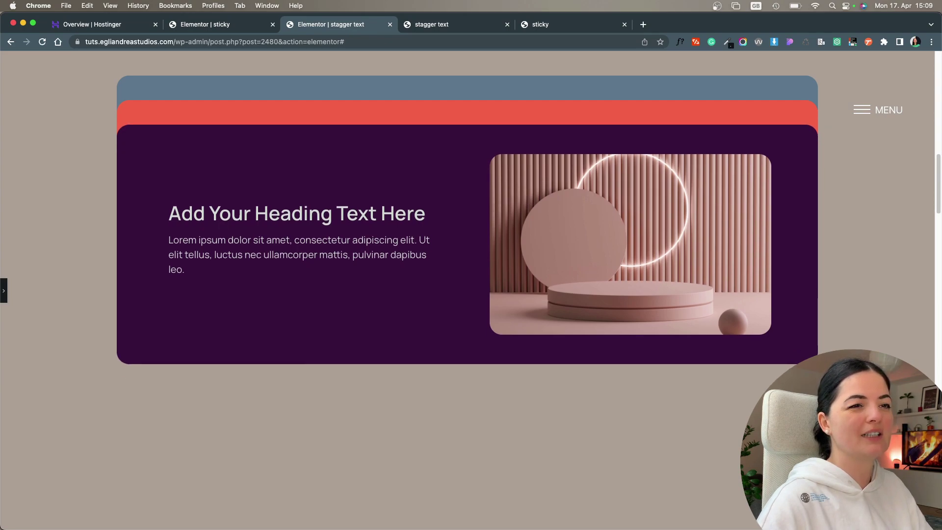
pyautogui.scroll(-5, 468, 290)
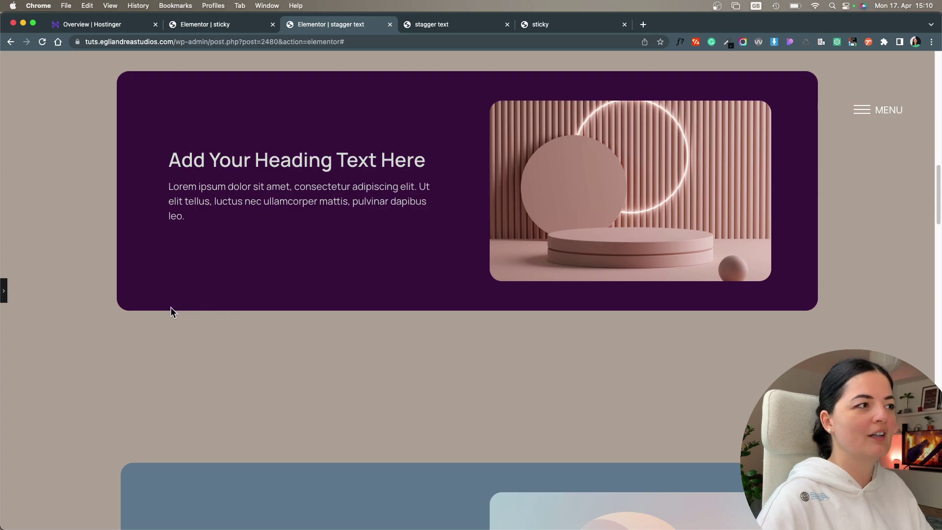
# Set the top margin of the container holding the second set of cards below to 100 px
pyautogui.click(6, 291)
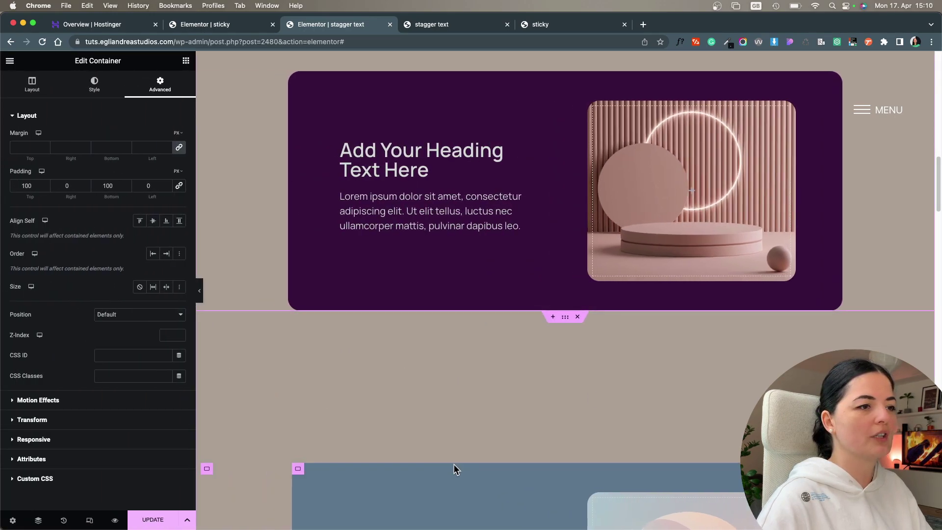
pyautogui.click(211, 471)
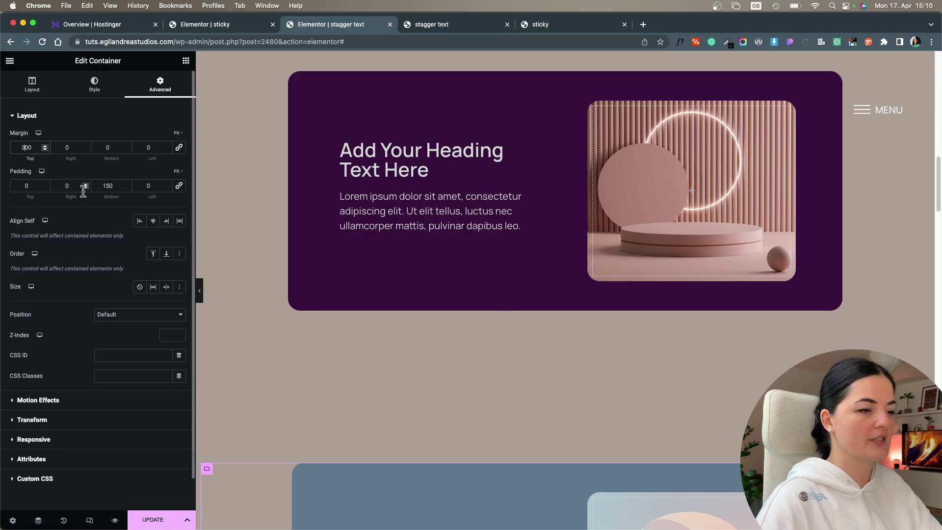
pyautogui.click(199, 292)
# Examine the stacking on scroll and the spacing between the sticky card section and the second set of cards below it
pyautogui.scroll(-5, 687, 393)
pyautogui.scroll(10, 715, 402)
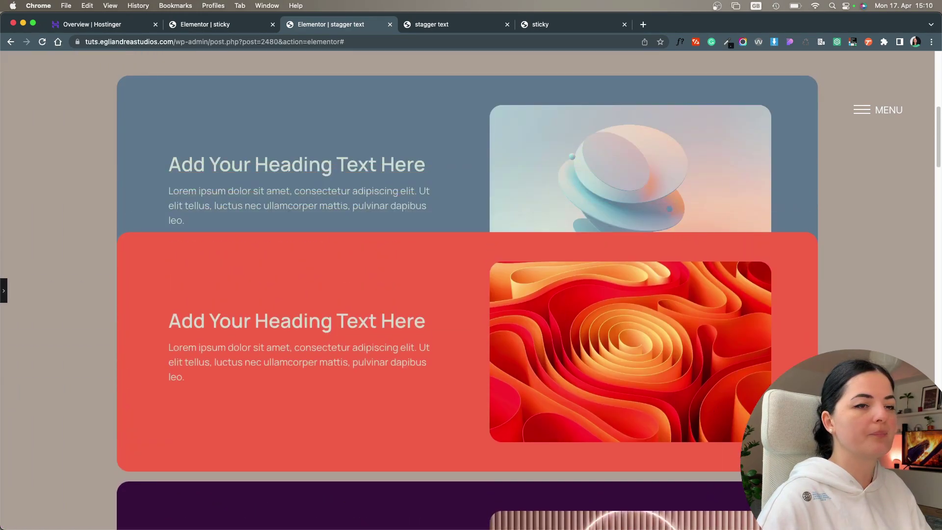
pyautogui.scroll(-4, 468, 290)
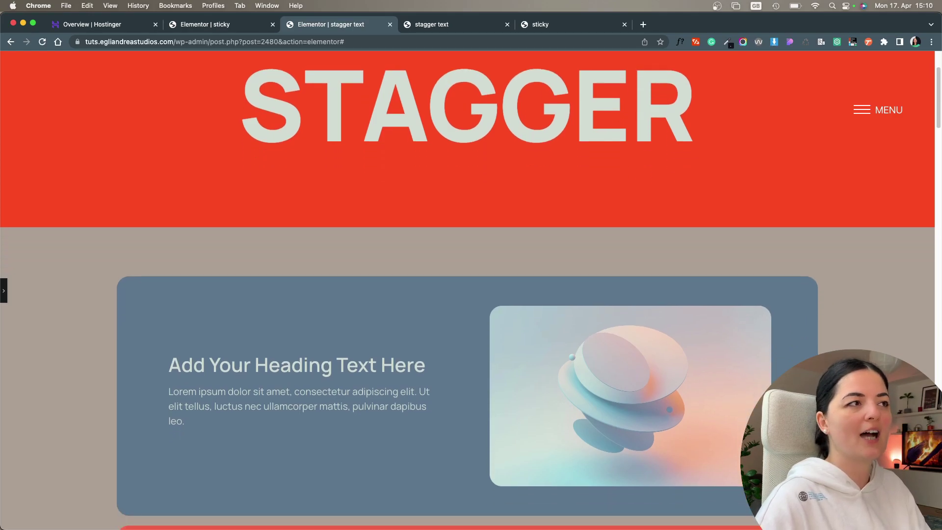
pyautogui.scroll(-8, 468, 290)
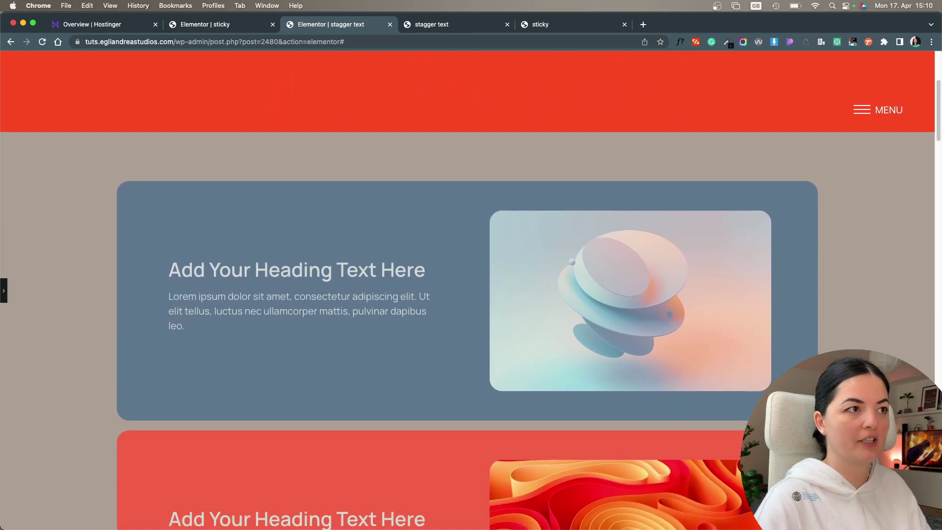
pyautogui.scroll(-6, 467, 290)
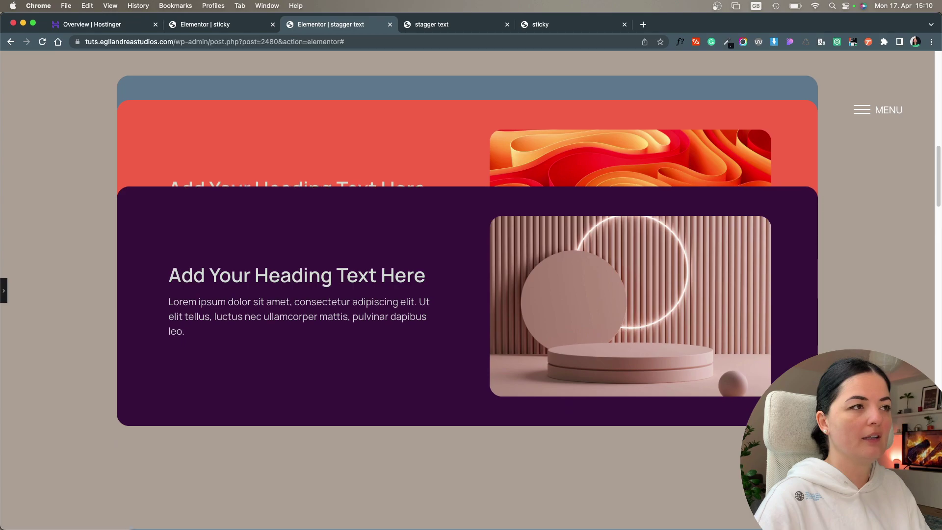
pyautogui.scroll(-2, 468, 290)
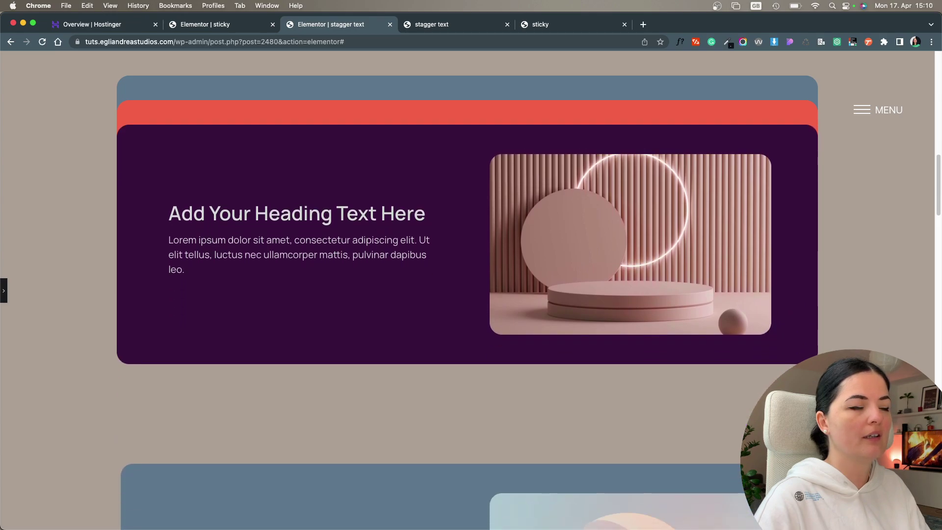
pyautogui.scroll(-4, 467, 289)
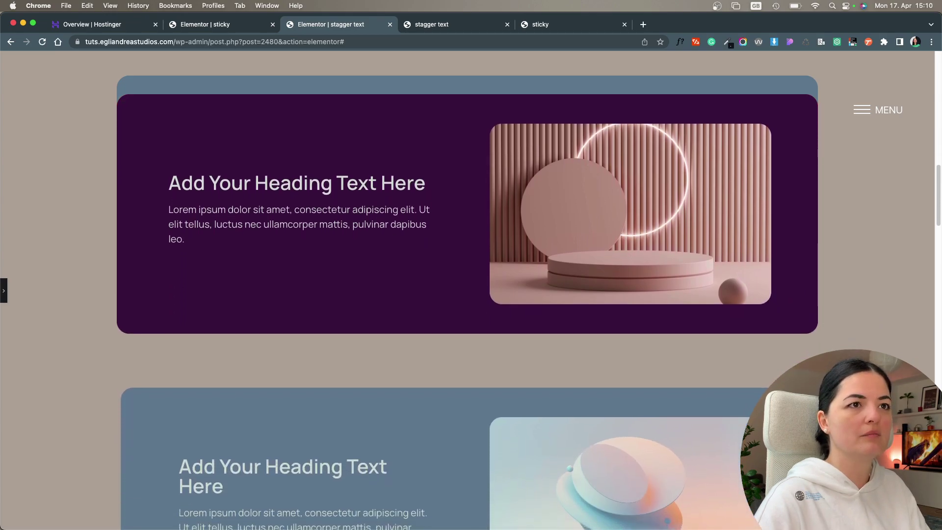
pyautogui.scroll(-6, 468, 290)
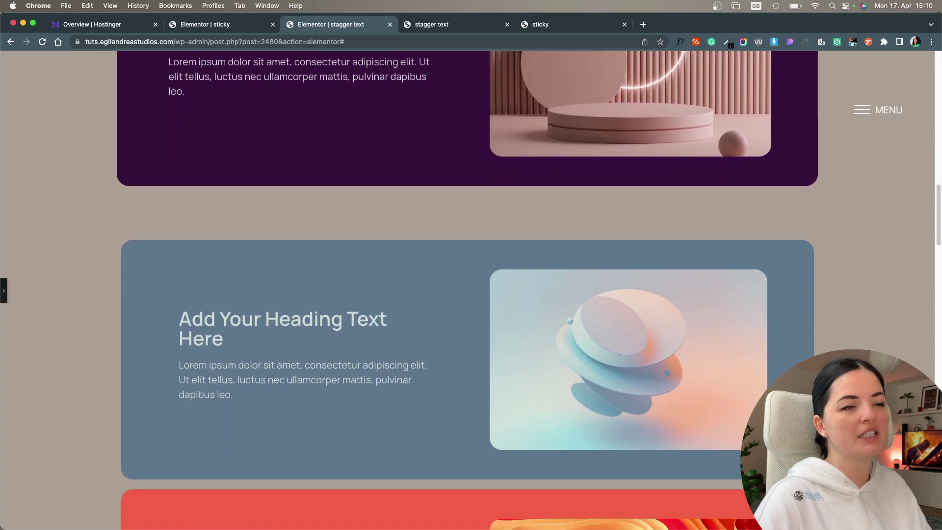
pyautogui.scroll(-3, 468, 290)
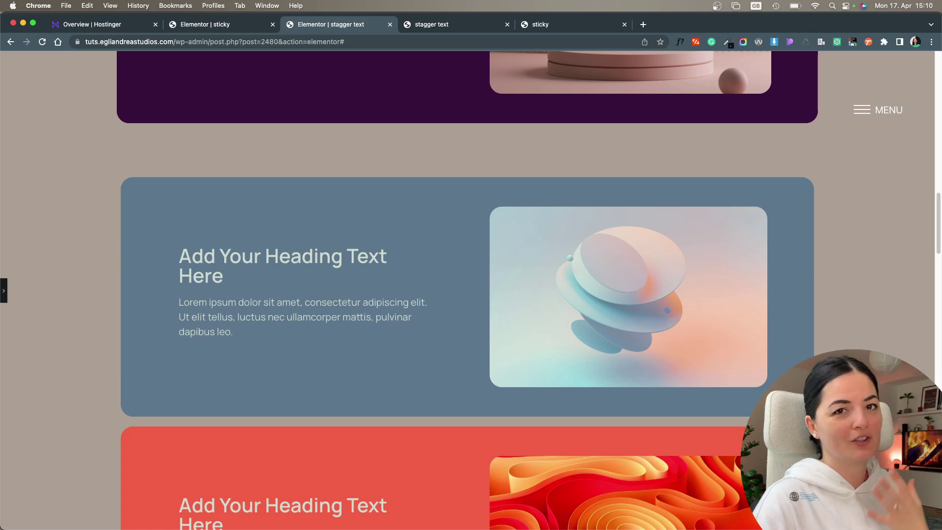
pyautogui.scroll(15, 468, 290)
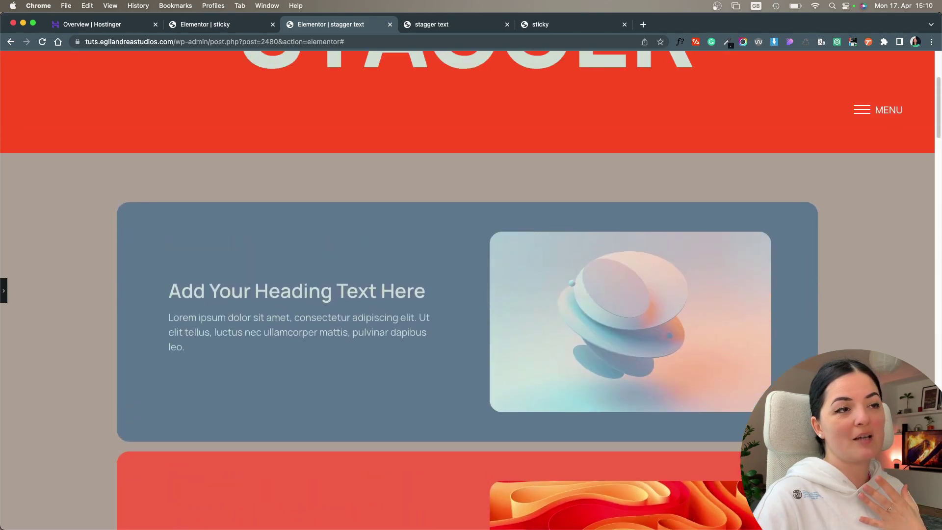
pyautogui.scroll(8, 718, 334)
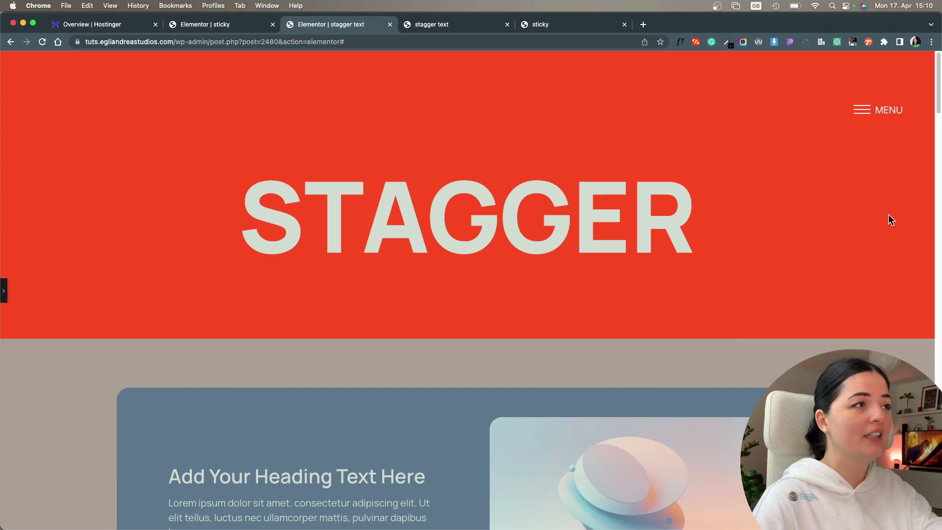
pyautogui.scroll(-8, 468, 289)
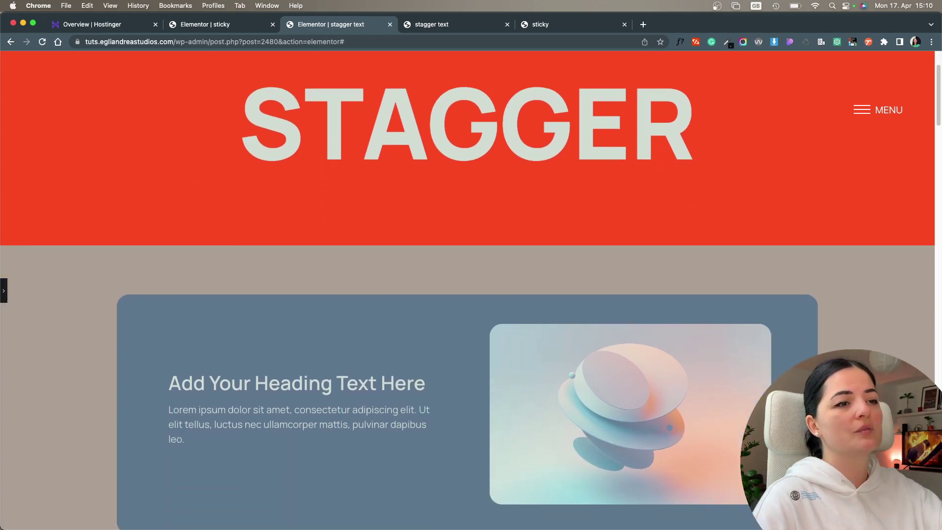
pyautogui.scroll(-10, 468, 289)
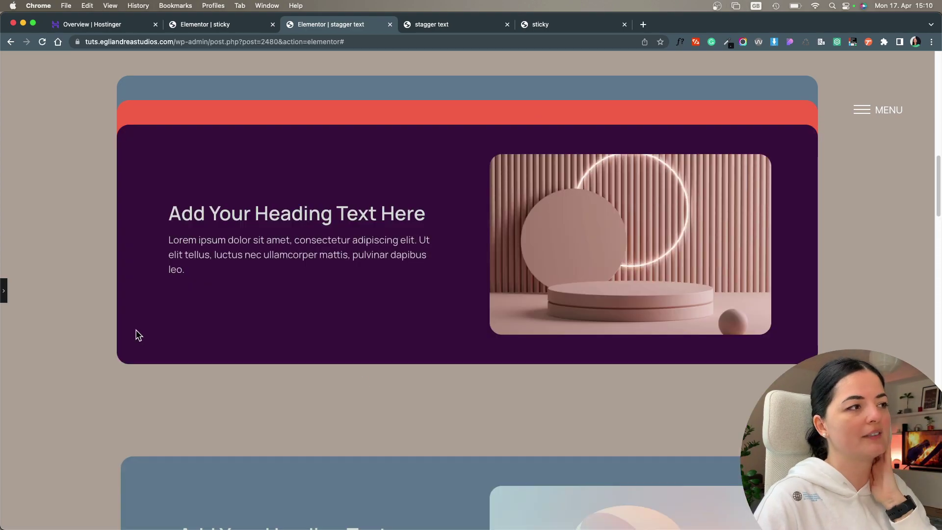
# In the tablet responsive view, set the blue card container's direction to column and its gap between elements to 35 px
pyautogui.click(4, 294)
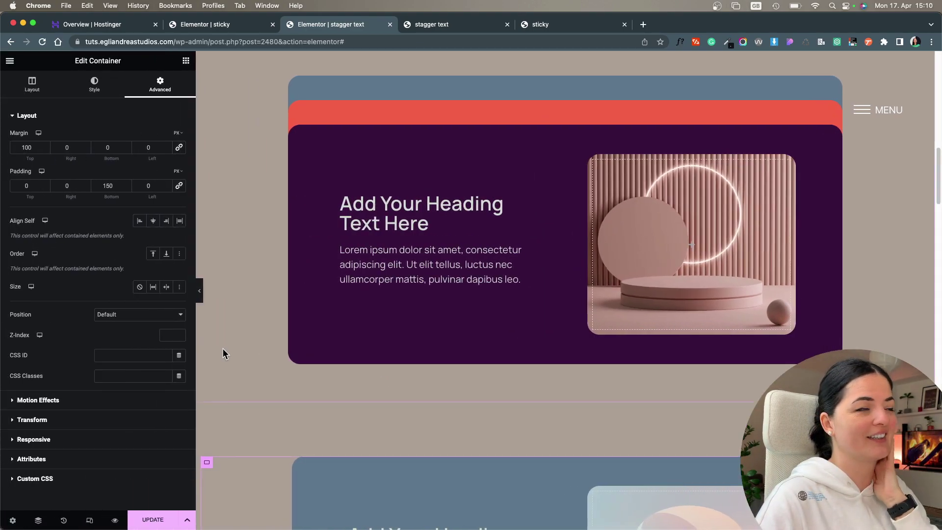
pyautogui.click(88, 523)
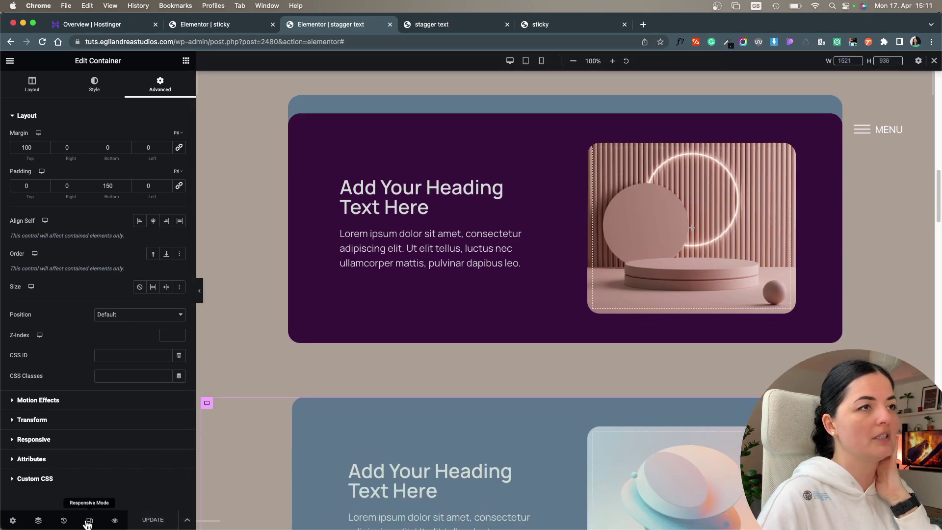
pyautogui.scroll(2, 217, 440)
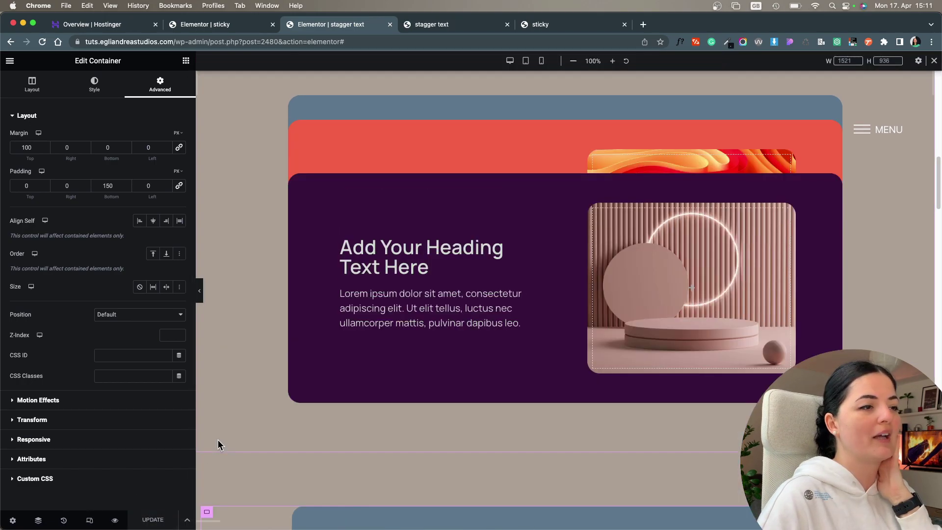
pyautogui.click(217, 439)
pyautogui.click(525, 61)
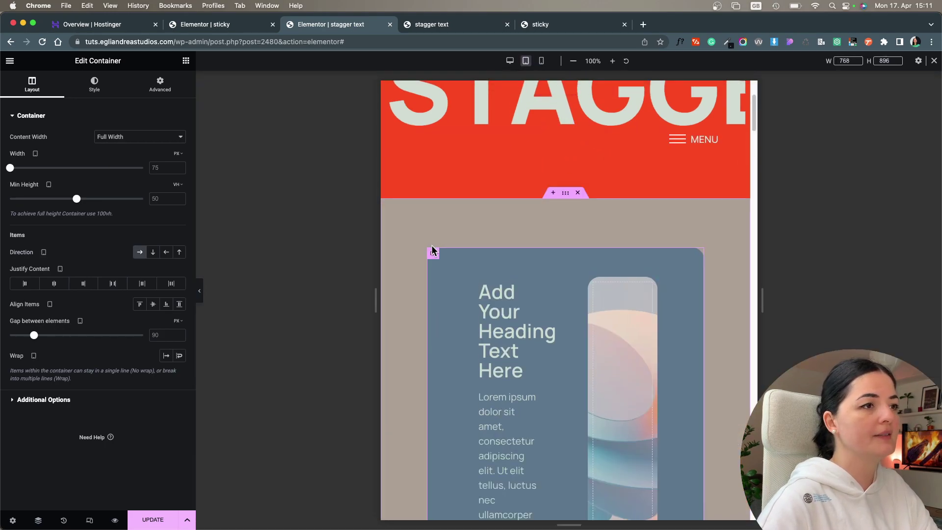
pyautogui.click(154, 254)
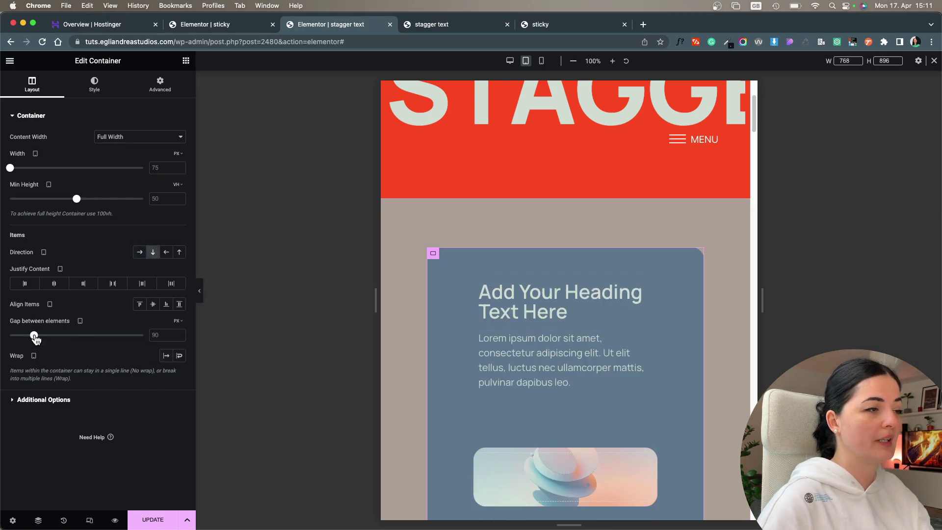
pyautogui.moveTo(34, 336); pyautogui.dragTo(21, 339)
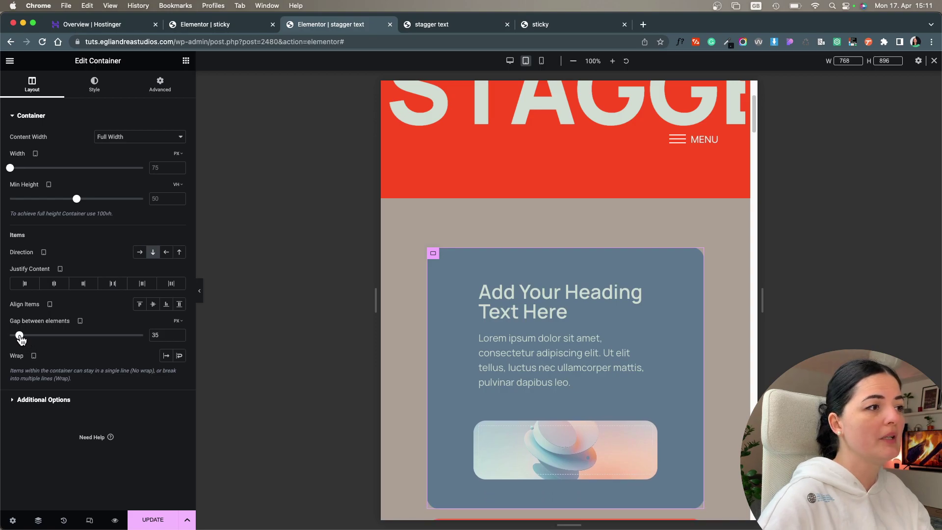
# Set the minimum height of the blue card's image container to 30 vh for tablet
pyautogui.click(480, 428)
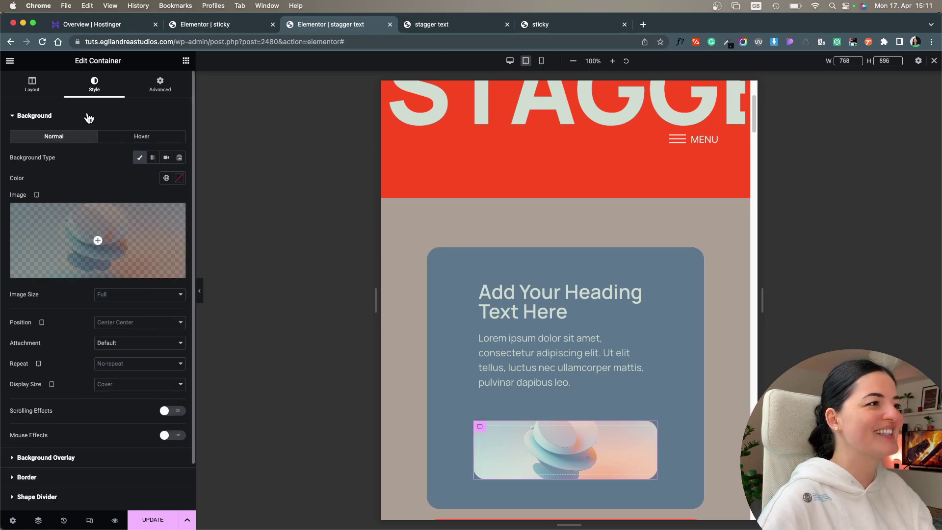
pyautogui.click(30, 91)
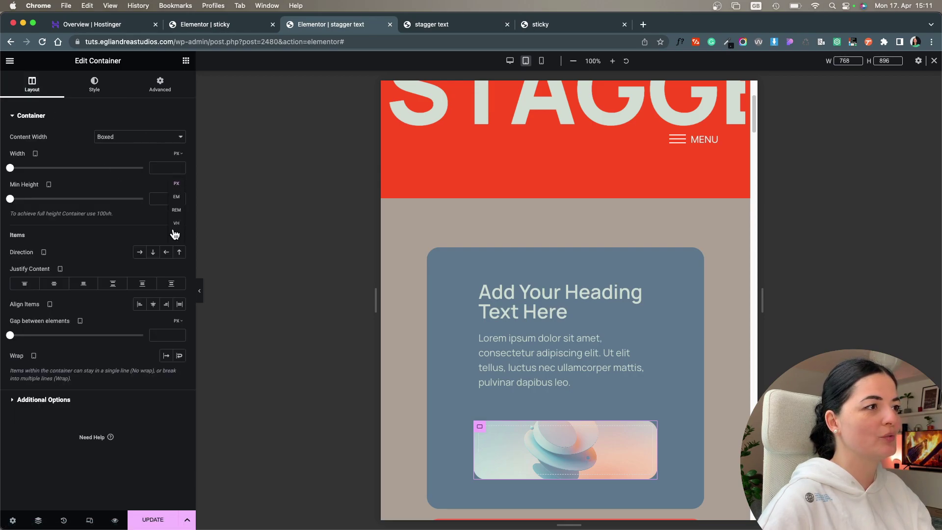
pyautogui.click(176, 225)
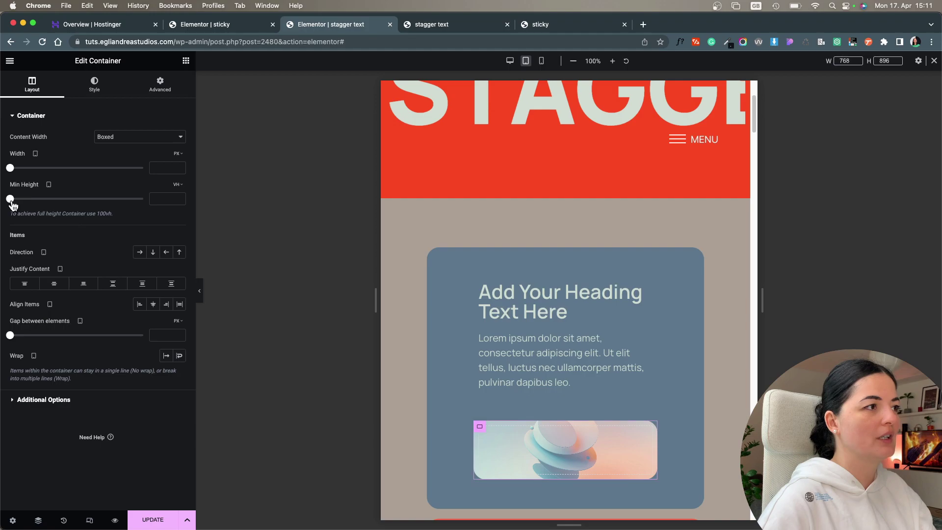
pyautogui.moveTo(12, 203); pyautogui.dragTo(53, 209)
pyautogui.scroll(-3, 597, 245)
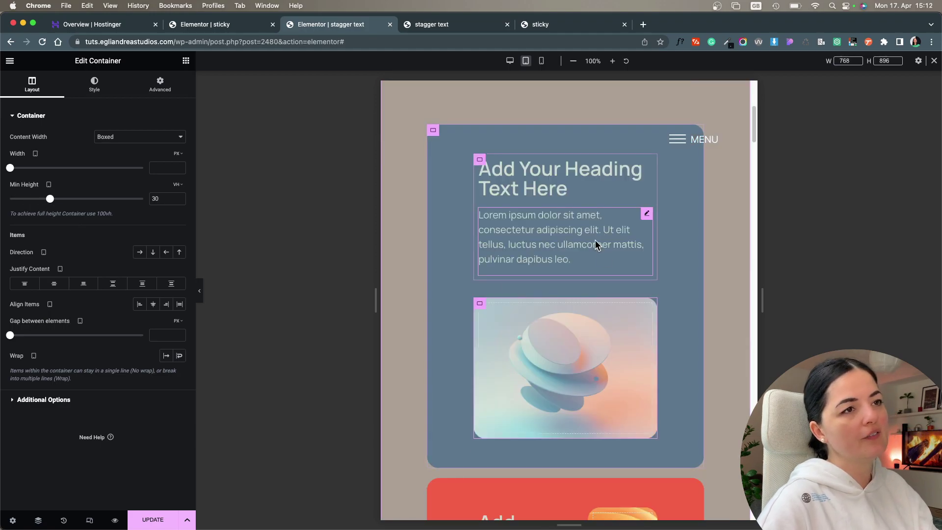
# Set the blue card heading's font size to 1.3 rem for tablet
pyautogui.click(646, 169)
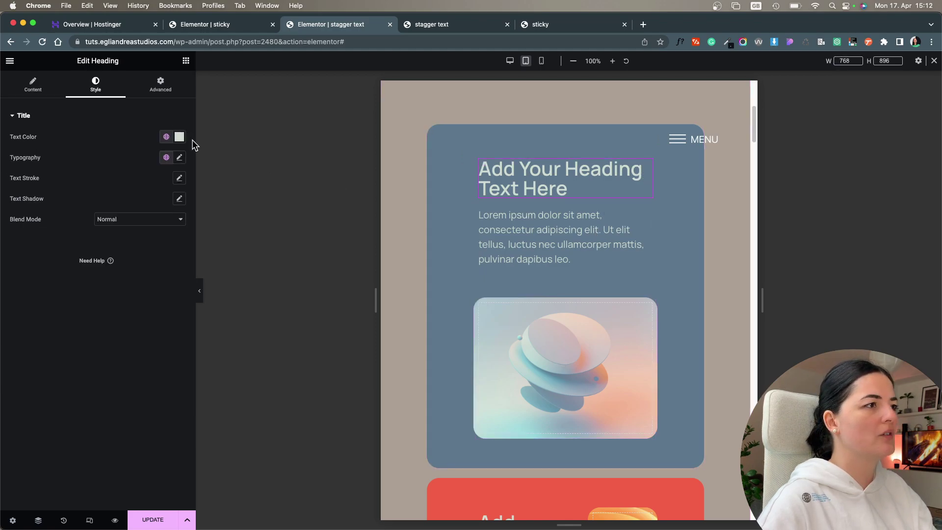
pyautogui.click(179, 158)
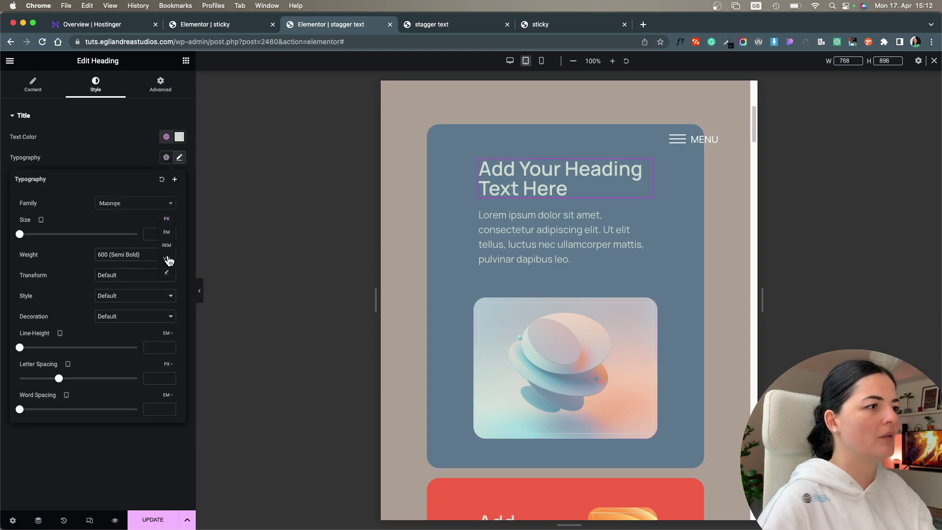
pyautogui.moveTo(19, 234)
pyautogui.mouseDown()
pyautogui.moveTo(46, 235)
pyautogui.moveTo(35, 236)
pyautogui.mouseUp()
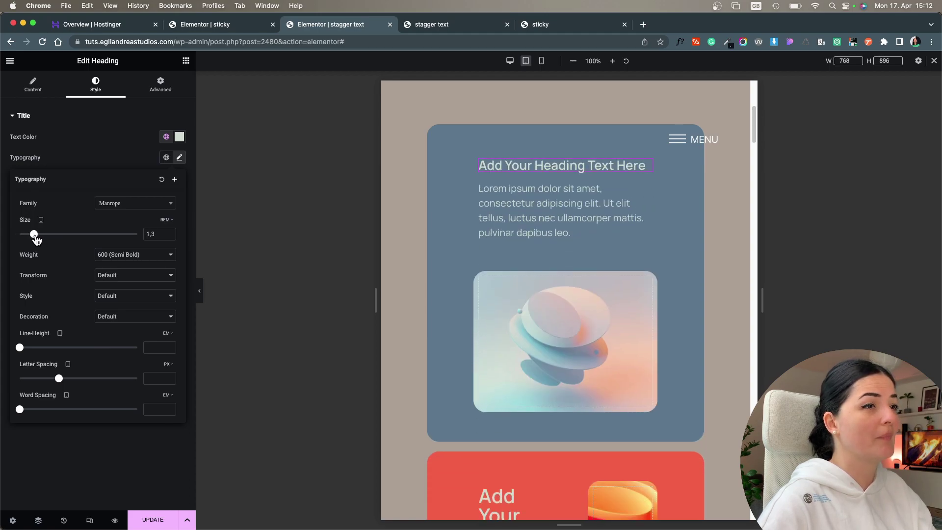
# Unlink the blue card container's tablet padding and set it to 30 px top and bottom, 40 px right and left
pyautogui.click(433, 131)
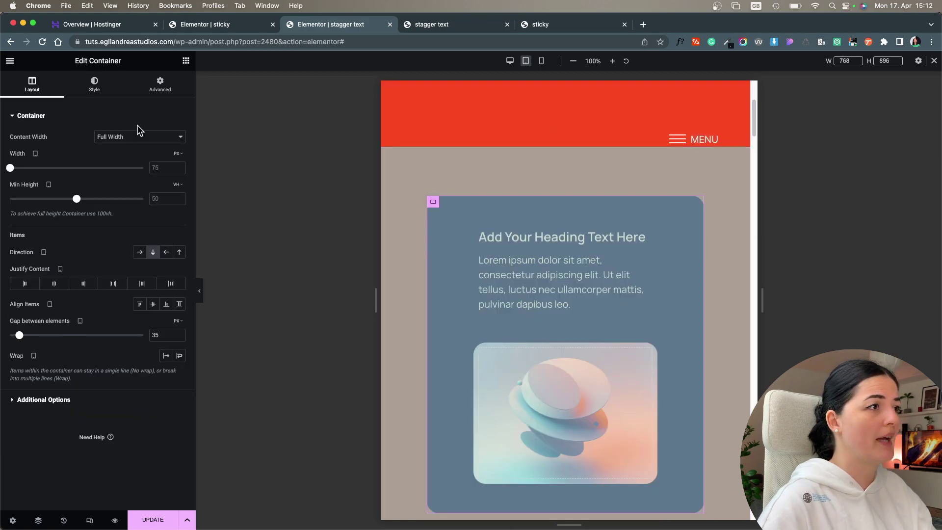
pyautogui.click(160, 85)
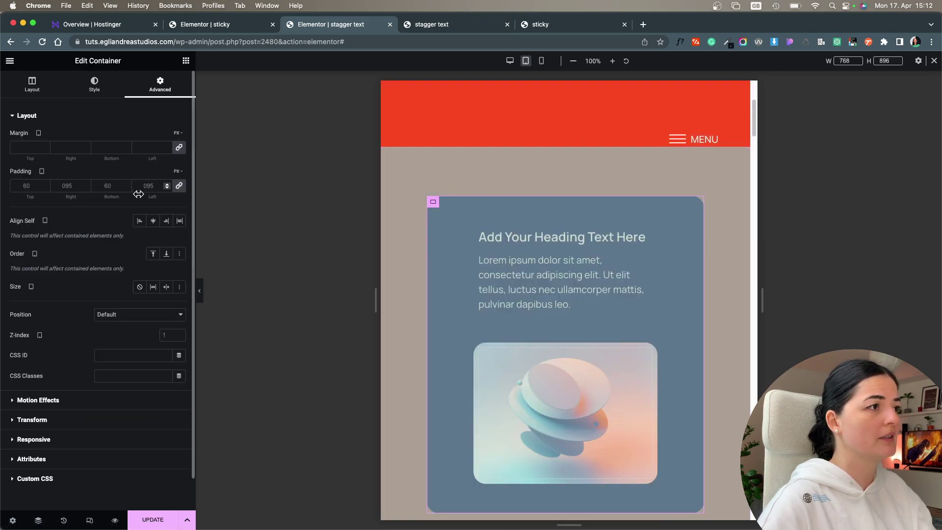
pyautogui.click(179, 185)
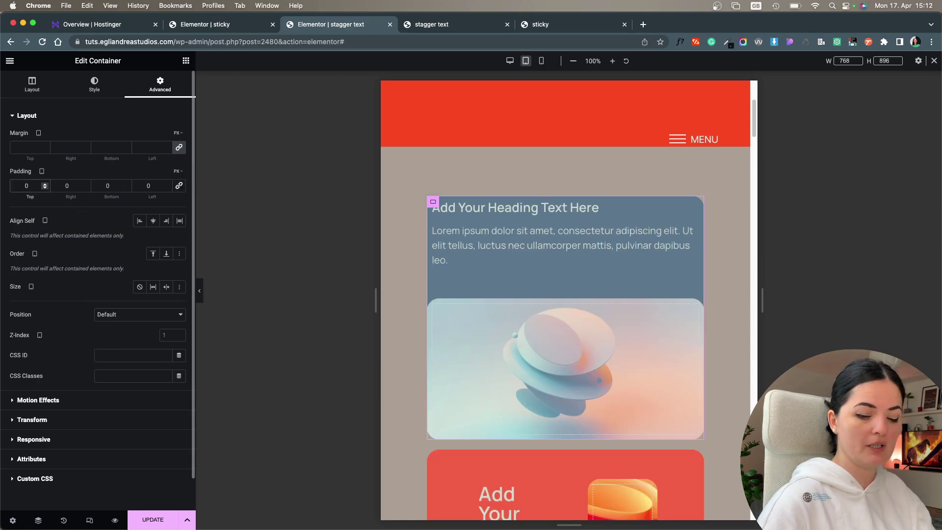
pyautogui.click(26, 186)
pyautogui.write('3')
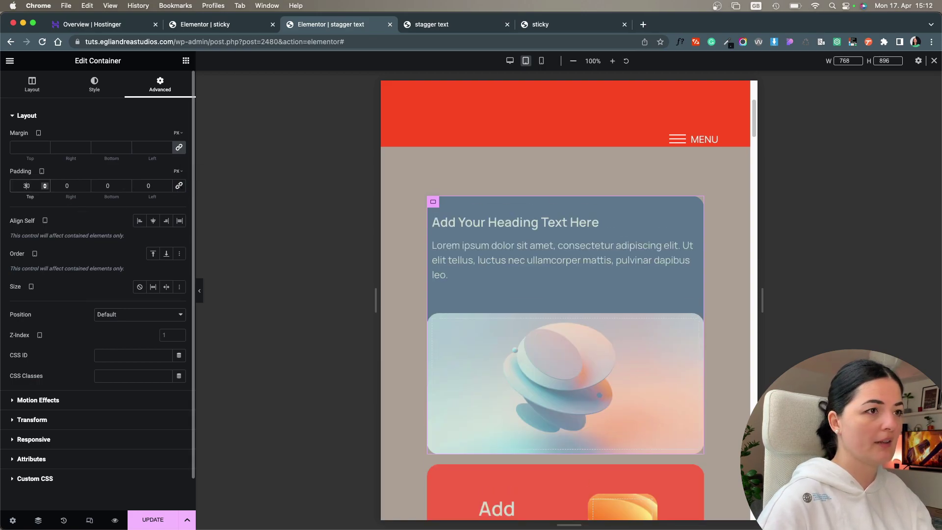
pyautogui.click(95, 185)
pyautogui.write('3')
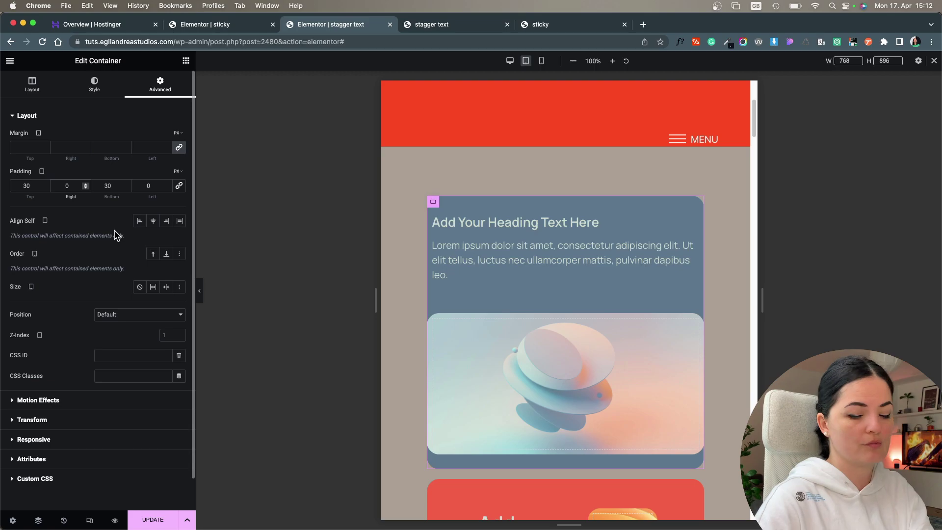
pyautogui.write('4')
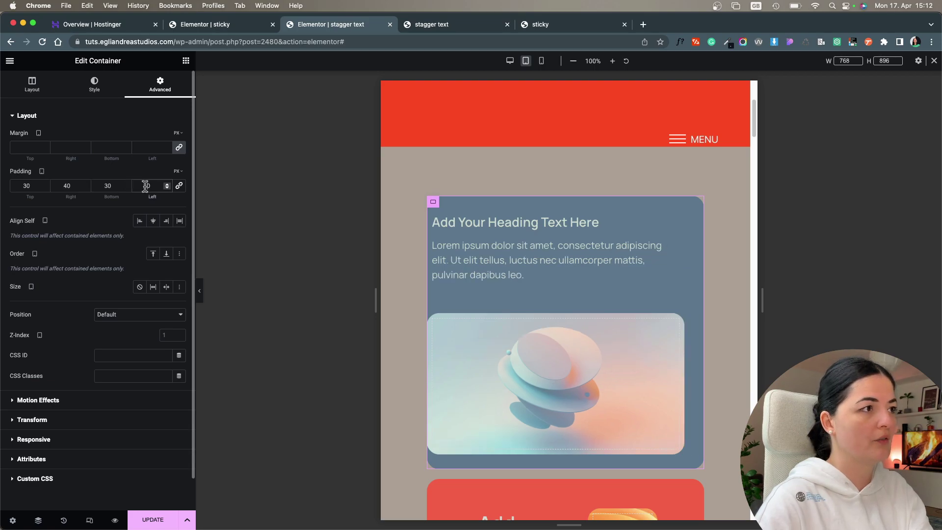
pyautogui.click(146, 186)
pyautogui.write('4')
pyautogui.scroll(-2, 448, 168)
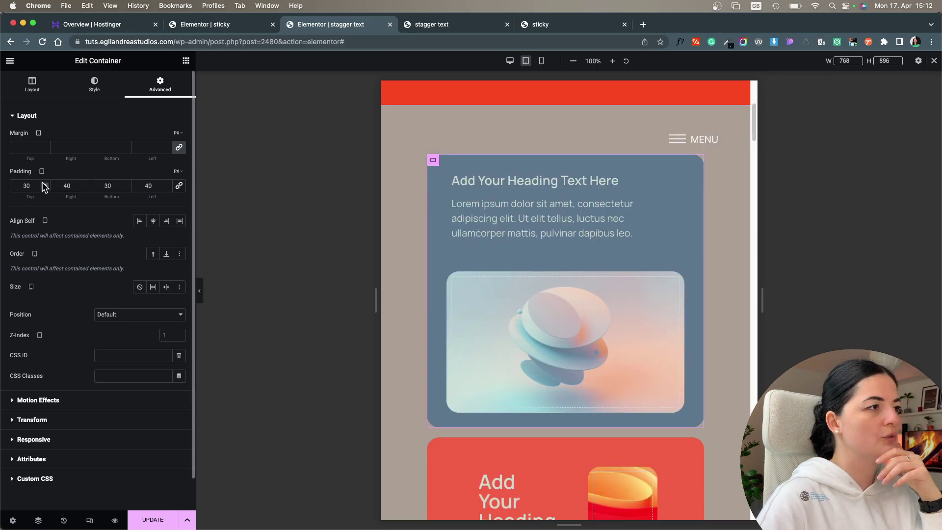
# Set the blue card container's padding to 35 px top and bottom and 60 px right and left
pyautogui.press('BackSpace')
pyautogui.write('5')
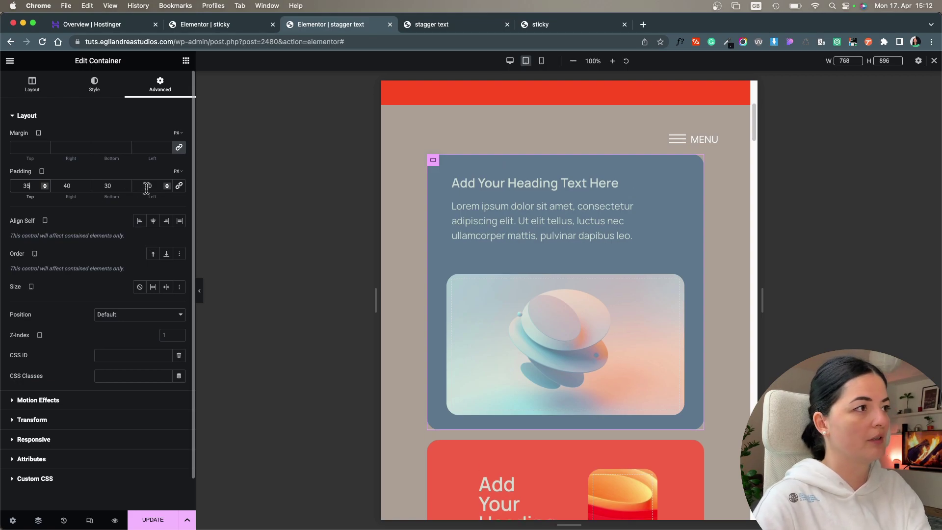
pyautogui.press('BackSpace')
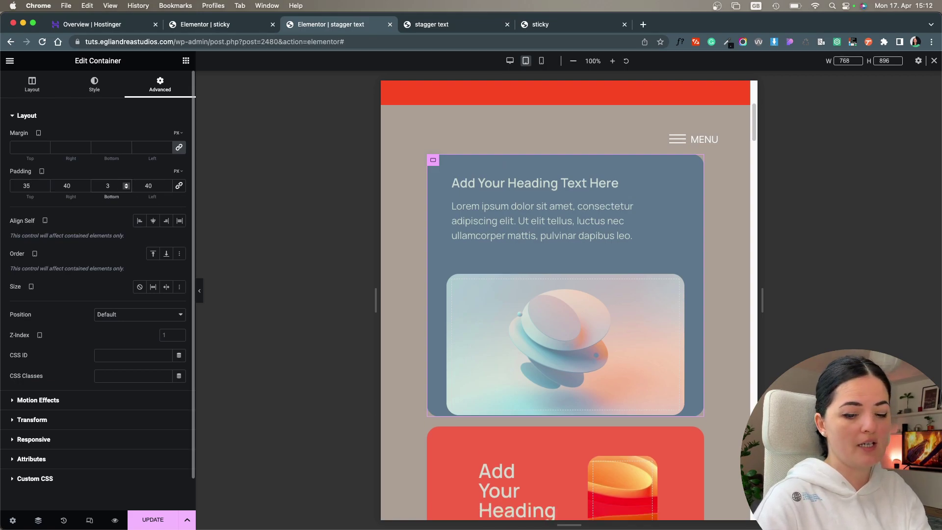
pyautogui.write('5')
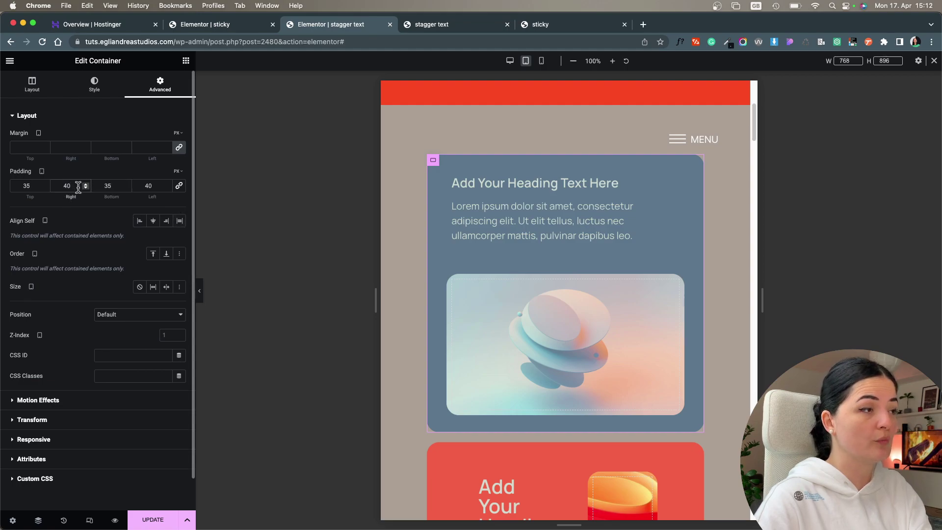
pyautogui.press('BackSpace')
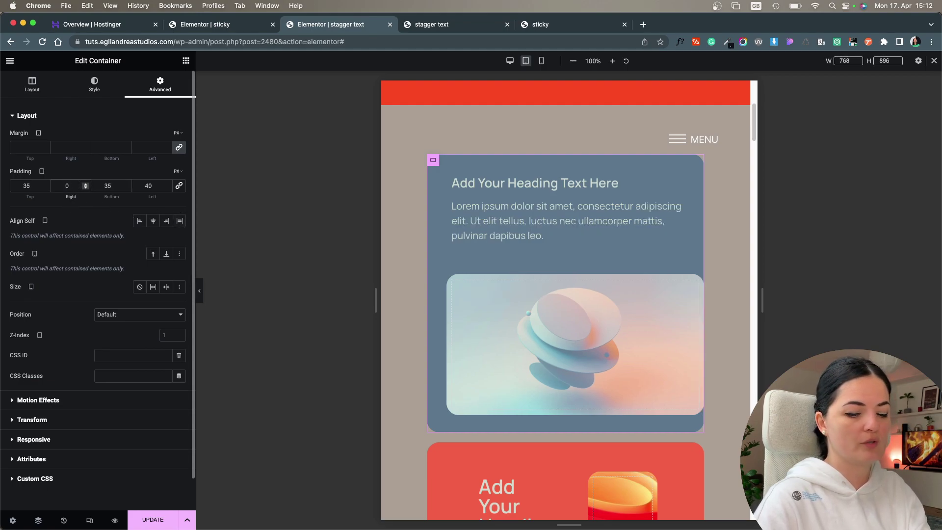
pyautogui.write('6')
pyautogui.click(148, 186)
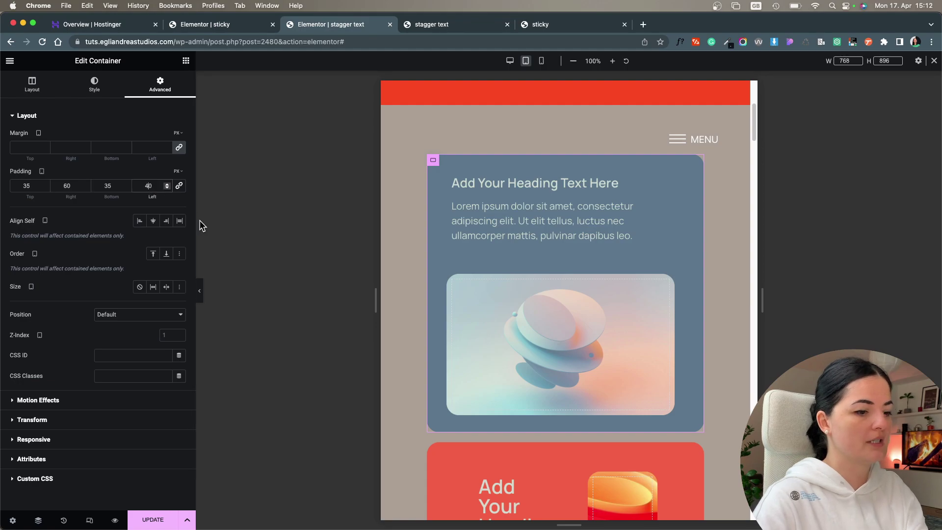
pyautogui.press('BackSpace')
pyautogui.write('6')
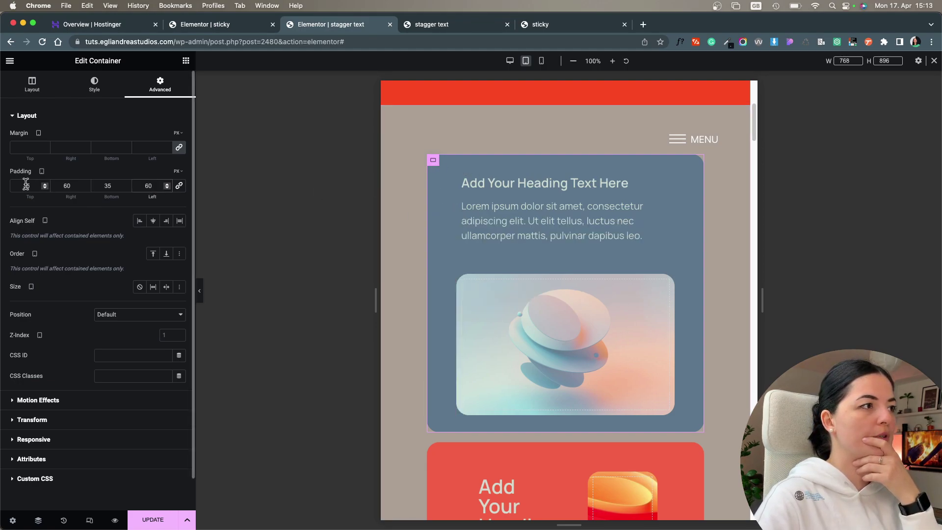
# Set the blue card container's top and bottom padding to 45 px and check the tablet layout without the editing panel
pyautogui.press('BackSpace')
pyautogui.write('4')
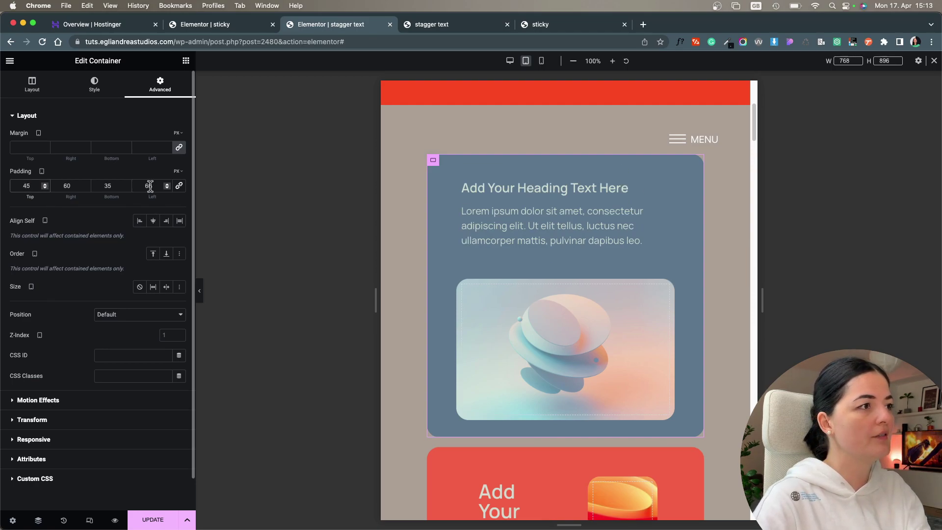
pyautogui.press('BackSpace')
pyautogui.write('4')
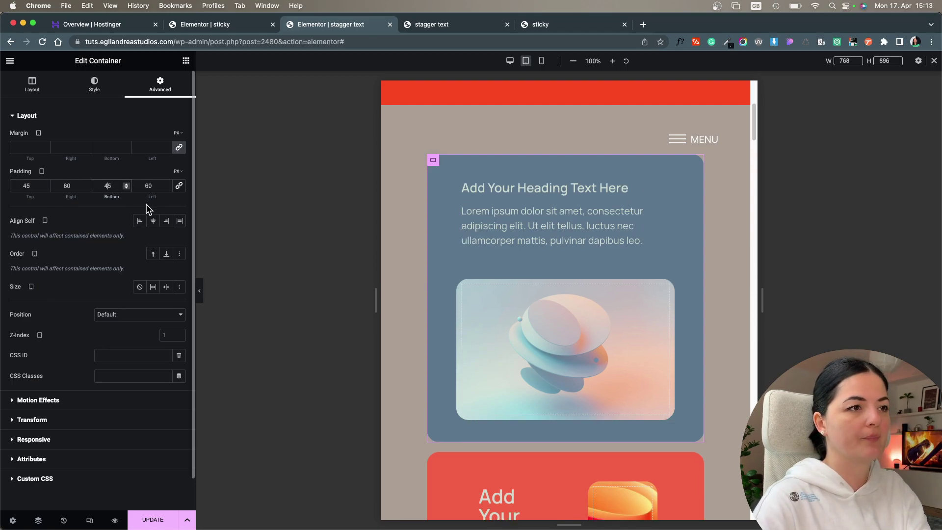
pyautogui.click(200, 291)
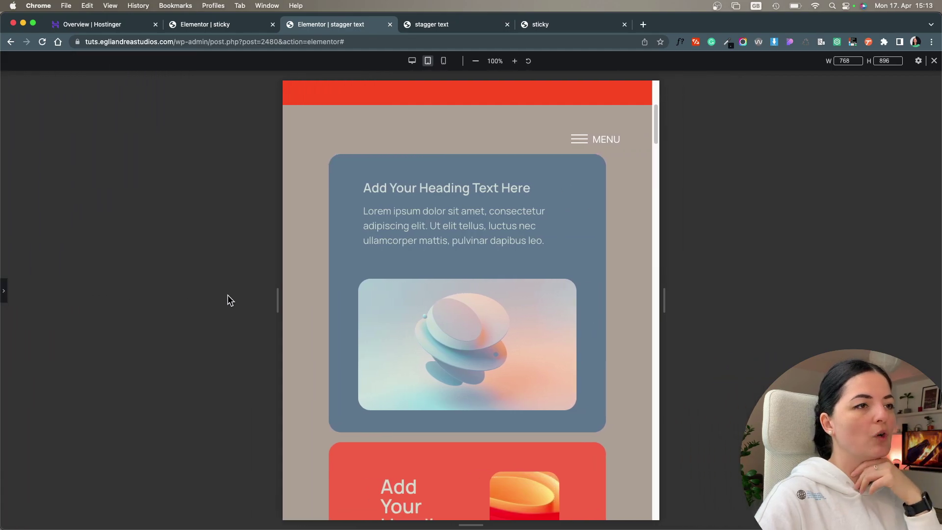
pyautogui.click(6, 293)
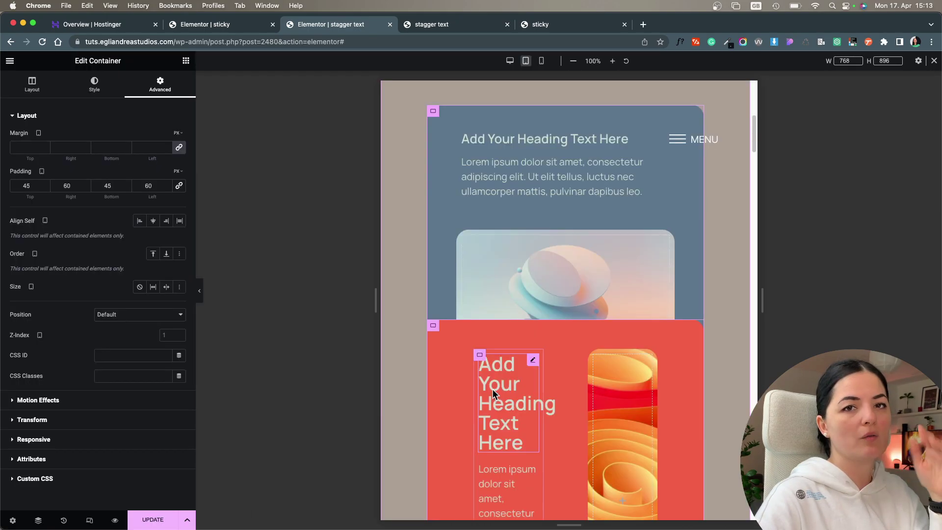
# Set the red card container's direction to column and apply the blue card heading's style to its heading
pyautogui.click(433, 328)
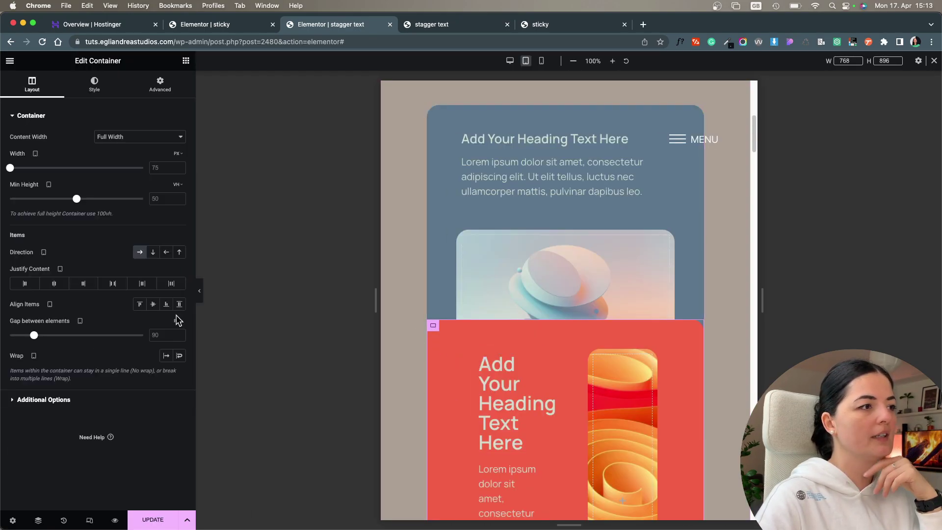
pyautogui.hotkey('ctrl', 'z')
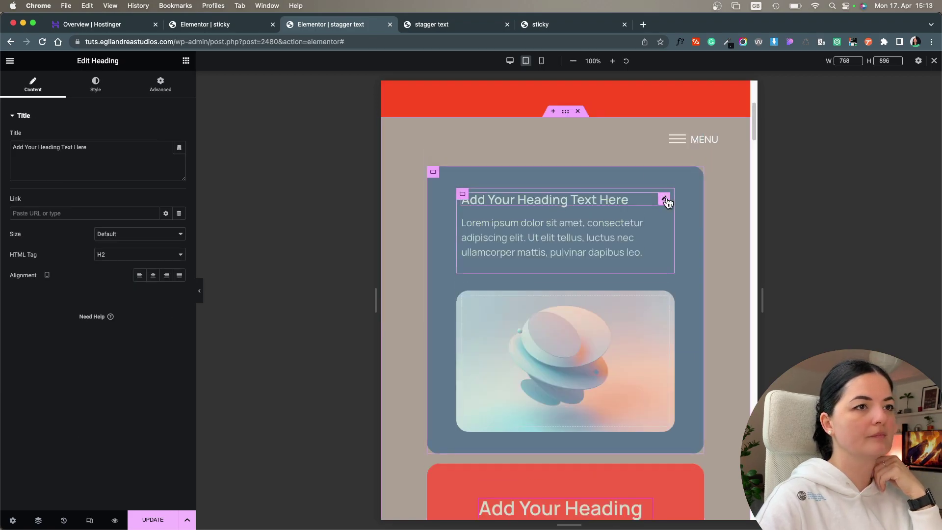
pyautogui.rightClick(644, 423)
pyautogui.click(666, 426)
# Apply the blue card's image container style to the red card's image container, keeping the orange swirl background image and 30 vh minimum height
pyautogui.hotkey('ctrl', 'shift', 'z')
pyautogui.hotkey('ctrl', 'shift', 'z')
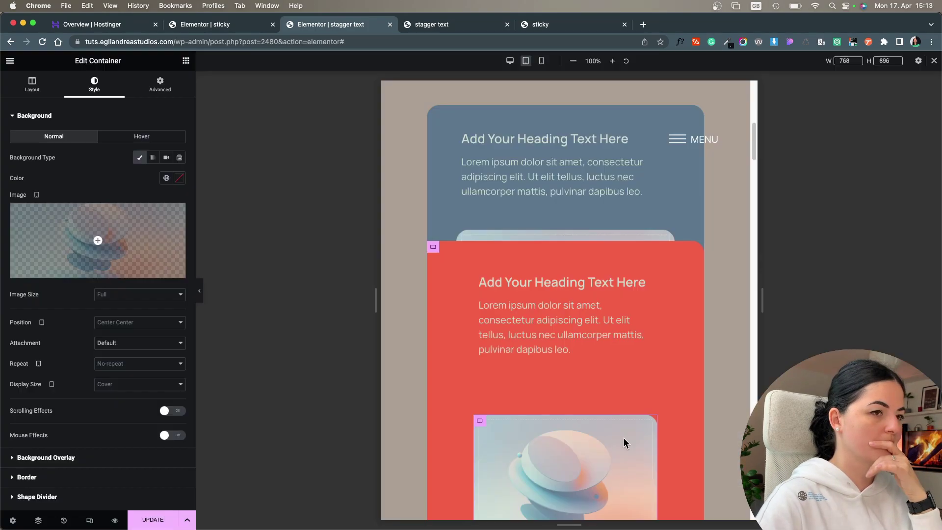
pyautogui.hotkey('ctrl', 'shift', 'h')
pyautogui.click(72, 134)
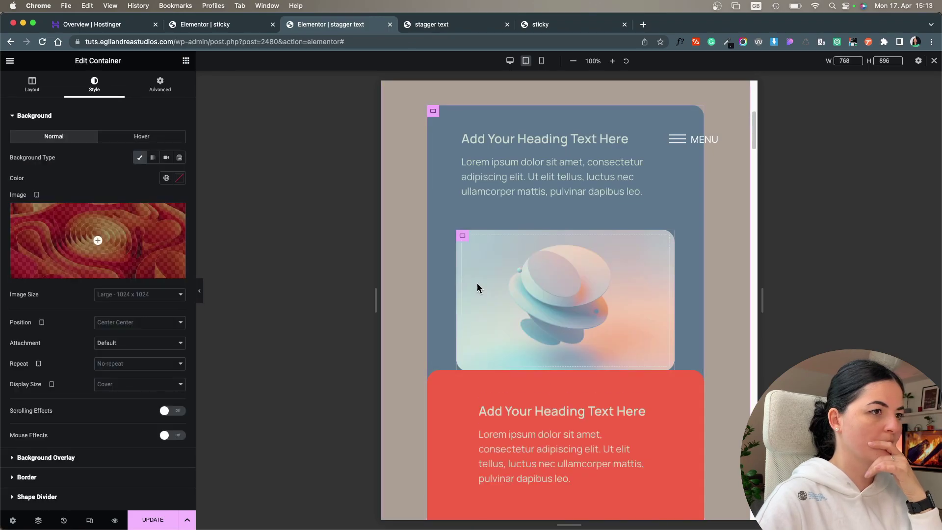
pyautogui.hotkey('ctrl', 'shift', 'z')
pyautogui.hotkey('ctrl', 'shift', 'z')
pyautogui.hotkey('ctrl', 'shift', 'z')
pyautogui.hotkey('ctrl', 'shift', 'z')
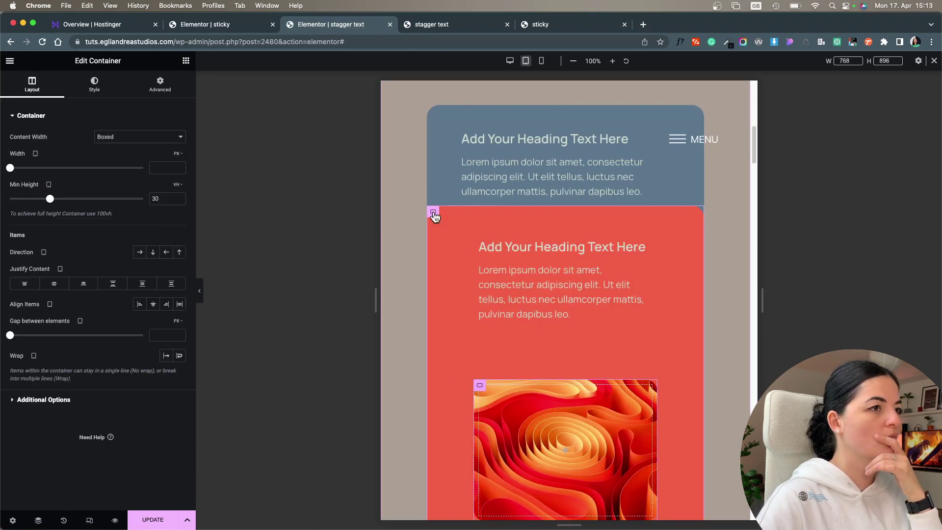
# Set the red card container's tablet padding to 45 px top and bottom and 60 px right and left
pyautogui.hotkey('ctrl', 'shift', 'z')
pyautogui.hotkey('ctrl', 'shift', 'z')
pyautogui.hotkey('ctrl', 'shift', 'z')
pyautogui.hotkey('ctrl', 'shift', 'z')
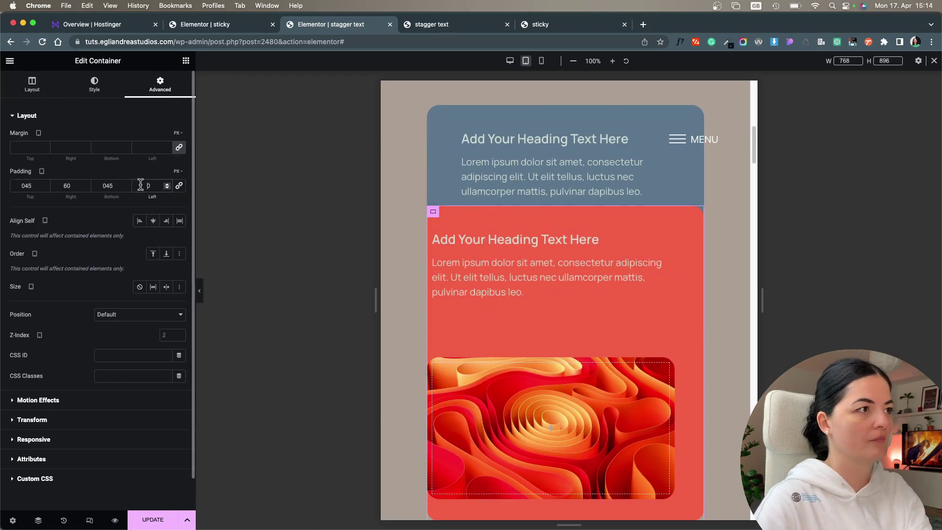
pyautogui.hotkey('ctrl', 'shift', 'z')
pyautogui.hotkey('ctrl', 'shift', 'z')
pyautogui.hotkey('ctrl', 'shift', 'z')
pyautogui.hotkey('ctrl', 'shift', 'z')
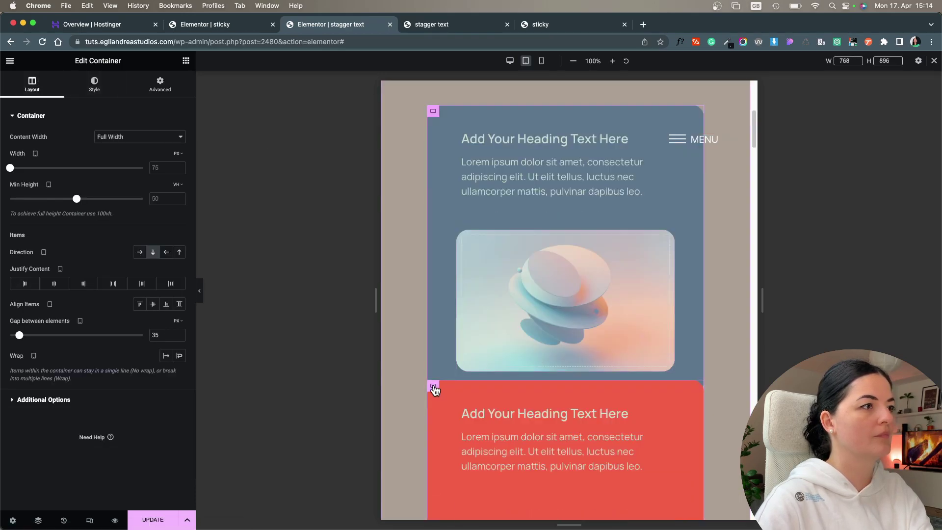
# Set the purple card container's direction to column and match its heading style to the other cards
pyautogui.hotkey('ctrl', 'shift', 'z')
pyautogui.hotkey('ctrl', 'shift', 'z')
pyautogui.hotkey('ctrl', 'shift', 'z')
pyautogui.hotkey('ctrl', 'shift', 'z')
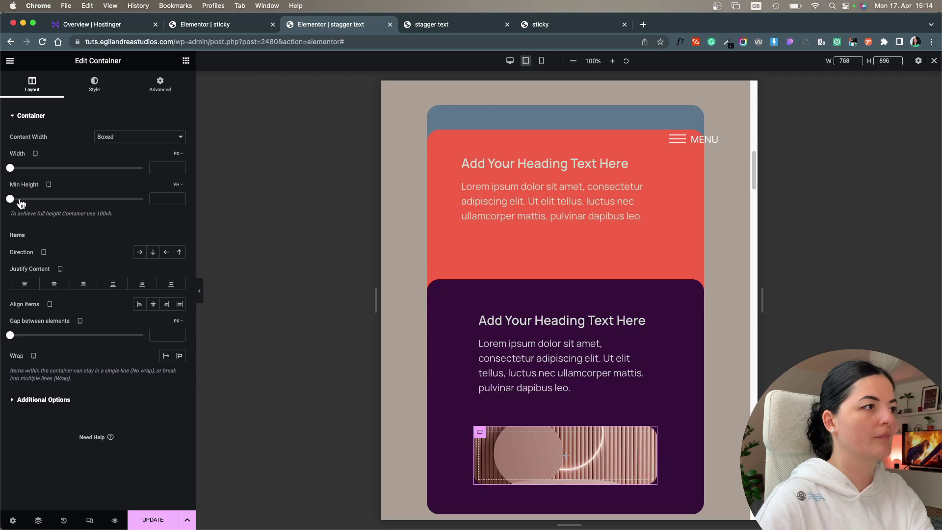
# Increase the minimum height of the purple card's image container in vh to match the other cards' images
pyautogui.hotkey('ctrl', 'shift', 'z')
pyautogui.hotkey('ctrl', 'shift', 'z')
pyautogui.hotkey('ctrl', 'shift', 'z')
# Set the purple card container's tablet padding to 45 px top and bottom and 60 px right and left
pyautogui.hotkey('ctrl', 'shift', 'z')
pyautogui.hotkey('ctrl', 'shift', 'z')
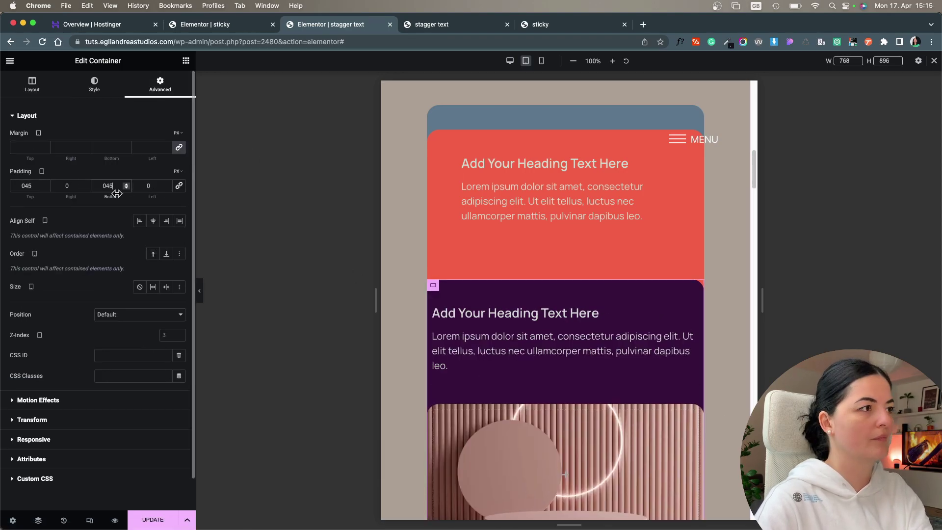
pyautogui.hotkey('ctrl', 'shift', 'z')
pyautogui.hotkey('ctrl', 'shift', 'z')
pyautogui.hotkey('ctrl', 'shift', 'z')
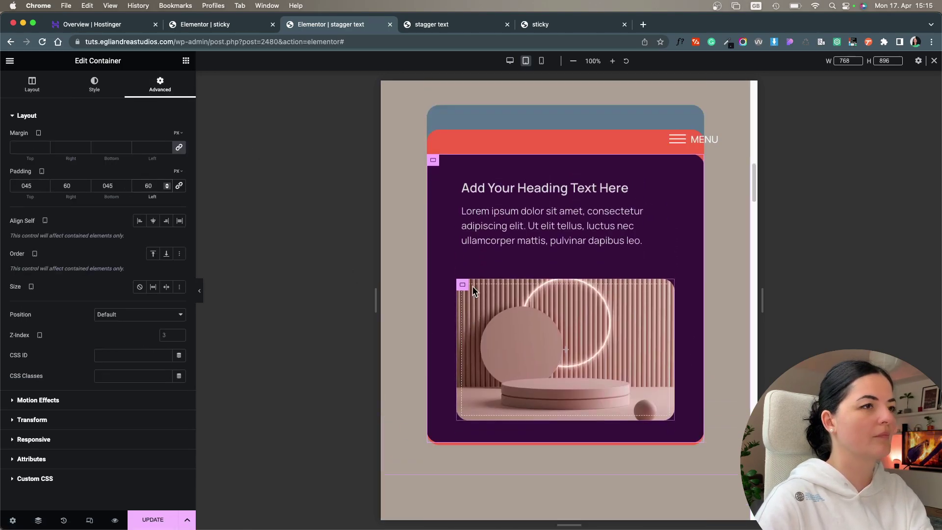
# Set the red card container's gap between elements to 37 px and check the stacking on scroll
pyautogui.moveTo(34, 335); pyautogui.dragTo(20, 336)
pyautogui.scroll(-5, 540, 392)
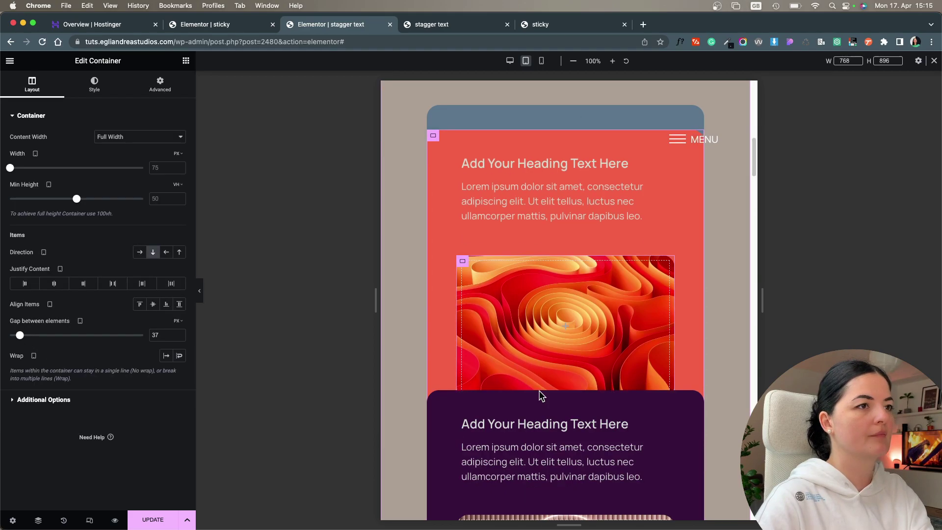
# Preview the tablet layout without the editing panel and check how the blue, red and purple cards stack on scroll
pyautogui.click(201, 291)
pyautogui.scroll(5, 462, 376)
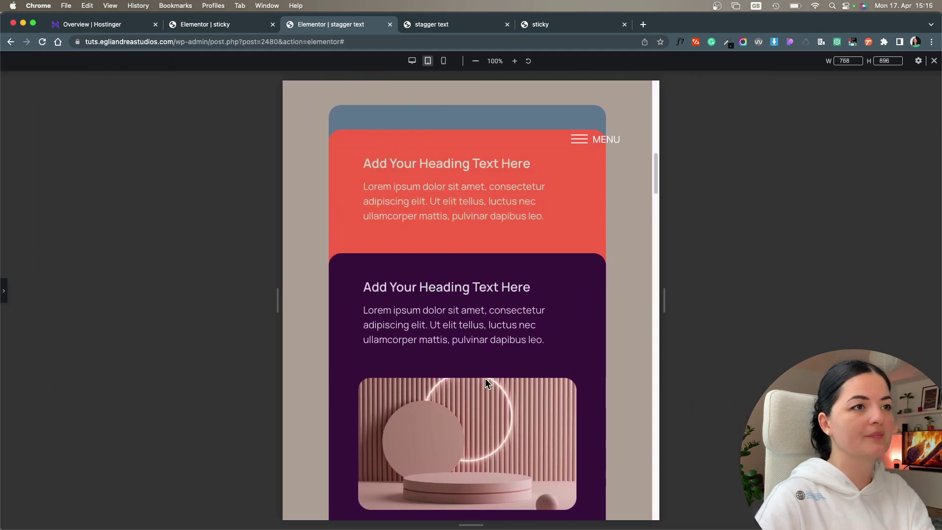
pyautogui.scroll(5, 531, 337)
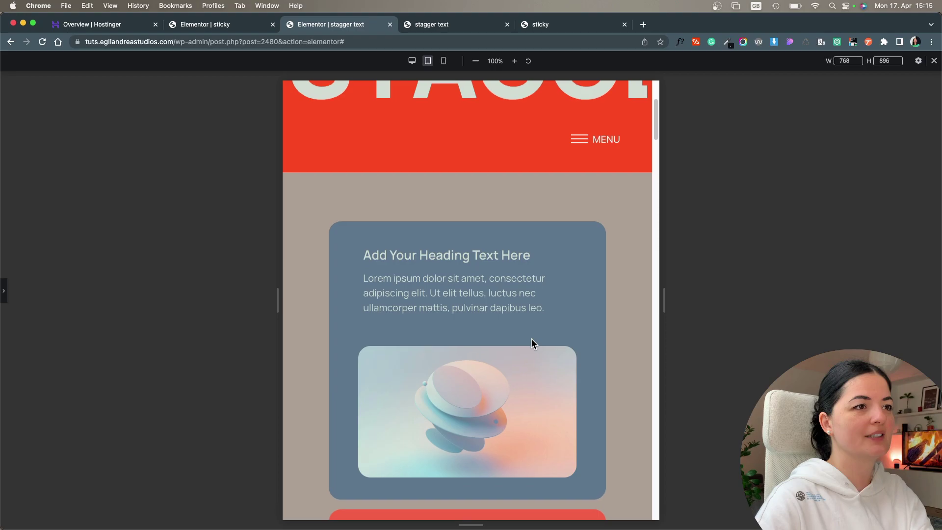
pyautogui.scroll(-3, 531, 337)
pyautogui.scroll(-5, 531, 338)
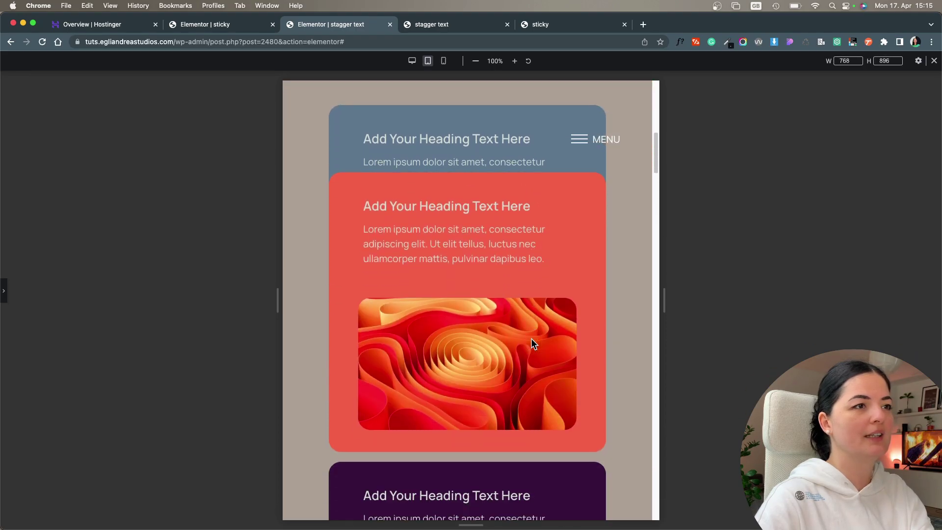
pyautogui.scroll(-5, 532, 338)
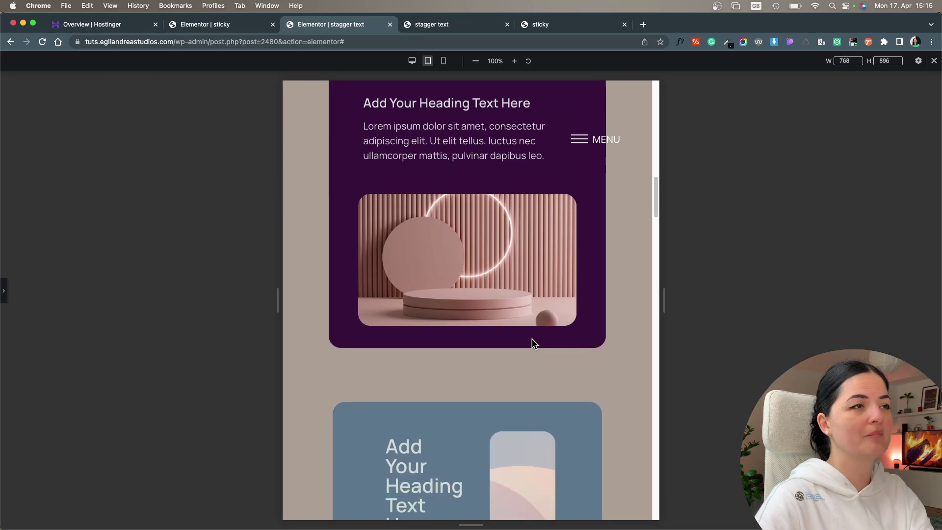
# Switch to the mobile view and set the blue card container's padding to 30 px top and bottom and 40 px right and left
pyautogui.click(444, 61)
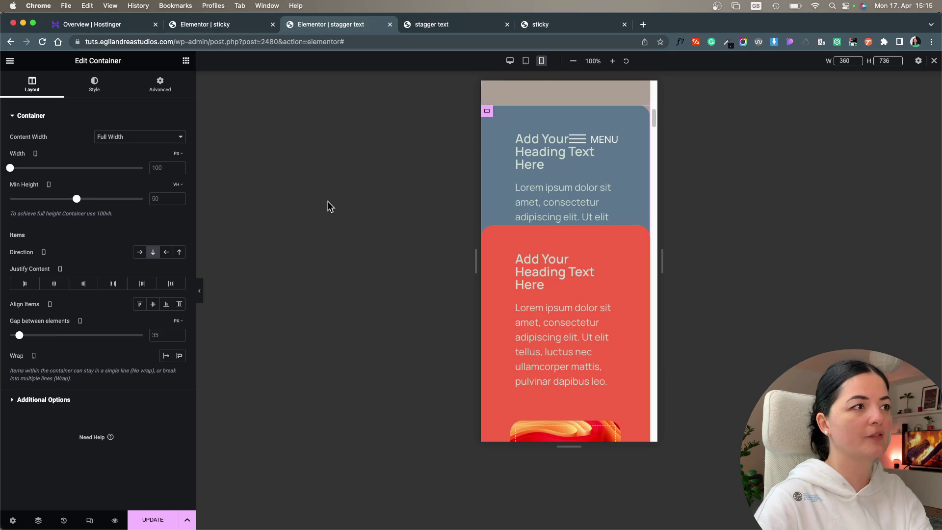
pyautogui.click(161, 84)
pyautogui.click(180, 186)
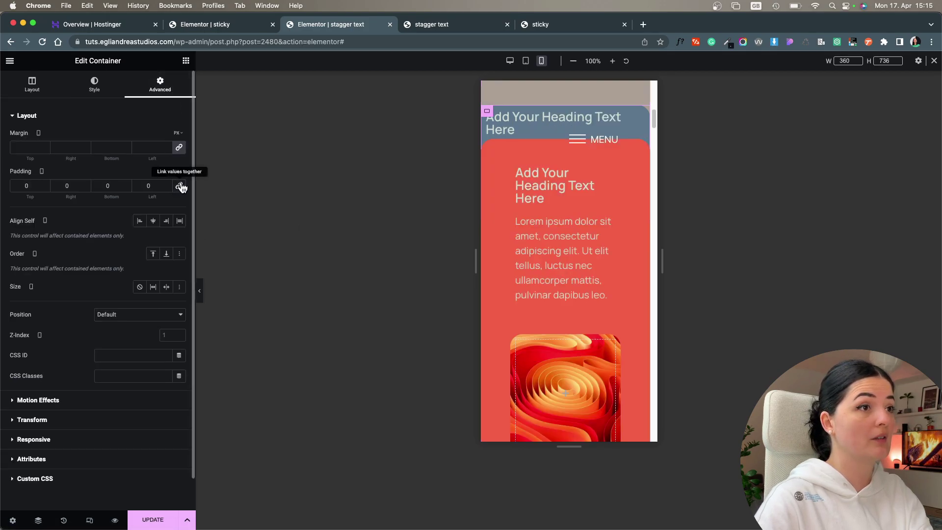
pyautogui.click(23, 186)
pyautogui.write('3')
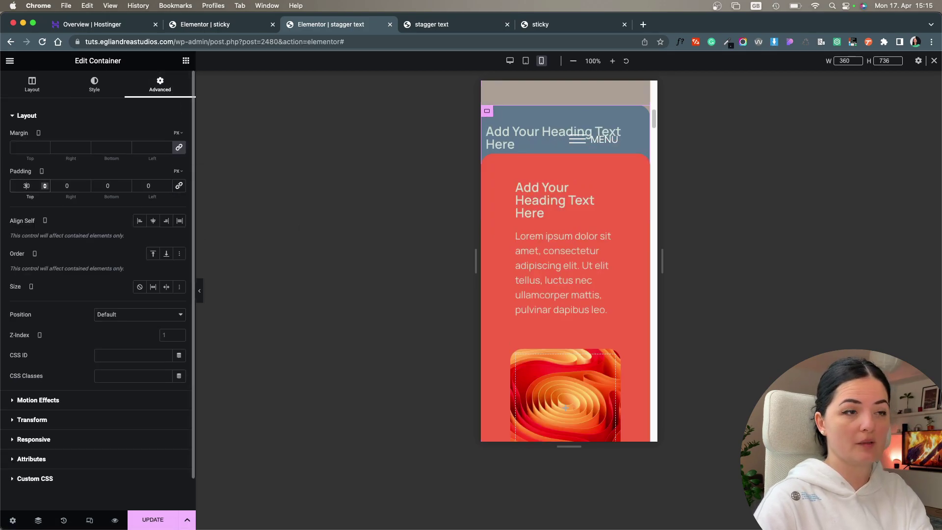
pyautogui.click(105, 186)
pyautogui.write('3')
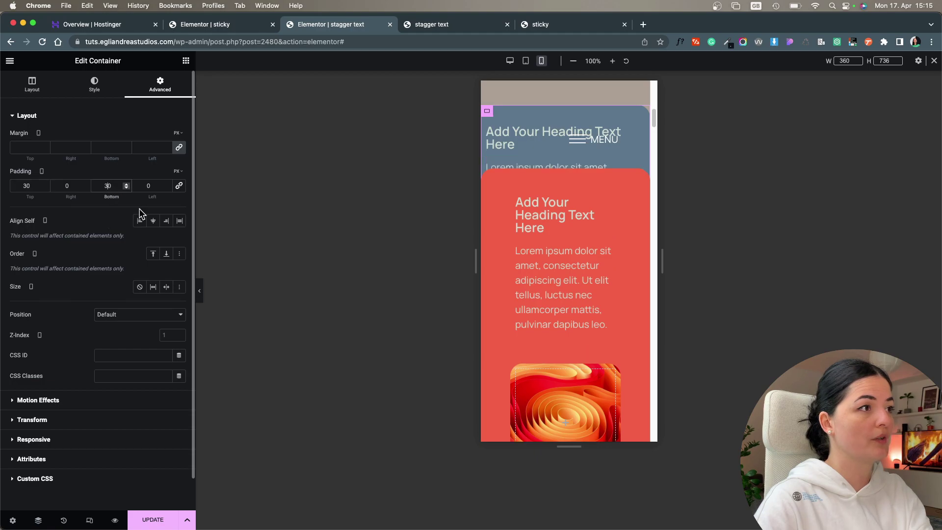
pyautogui.click(65, 187)
pyautogui.write('4')
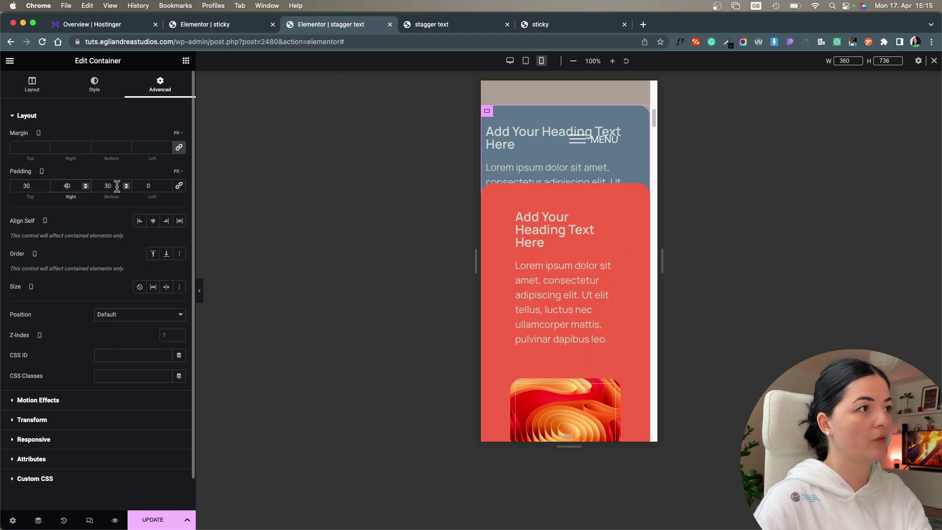
pyautogui.click(142, 186)
pyautogui.write('4')
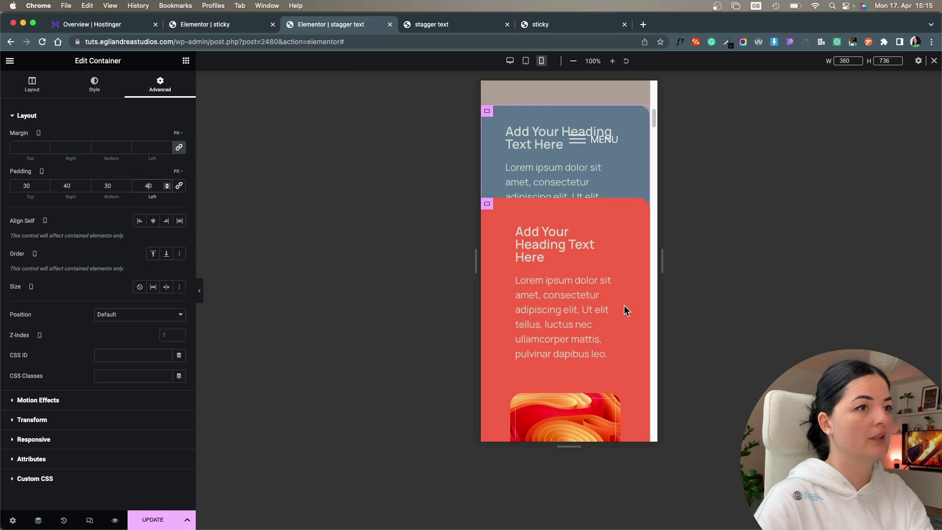
# Set the blue card container's mobile gap between elements to 25 px and check the card in the preview
pyautogui.scroll(5, 624, 305)
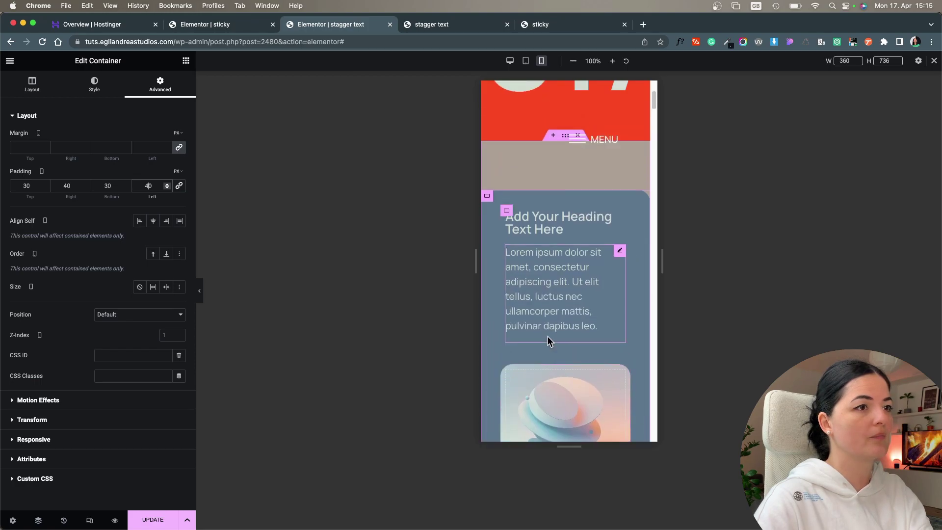
pyautogui.press('super+z')
pyautogui.press('super+z')
pyautogui.press('super+shift+z')
pyautogui.press('super+shift+z')
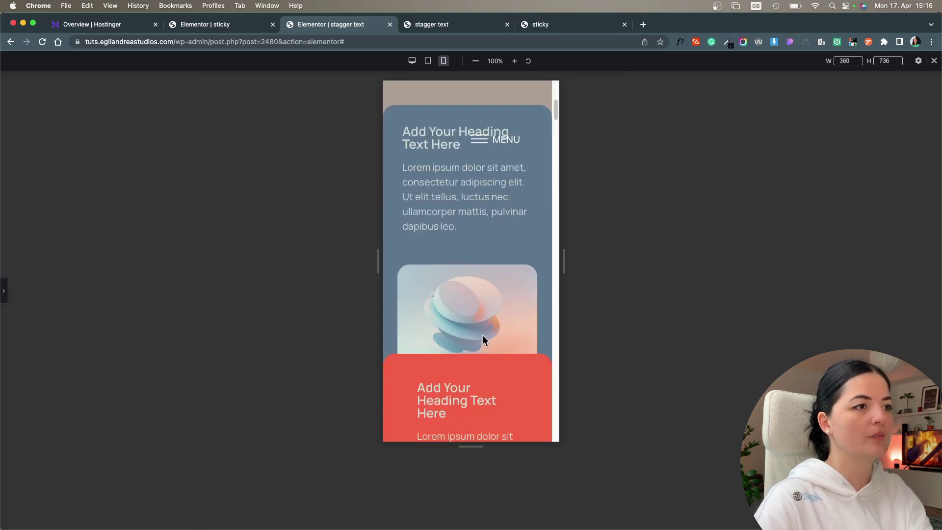
pyautogui.moveTo(18, 340); pyautogui.dragTo(17, 339)
pyautogui.click(199, 291)
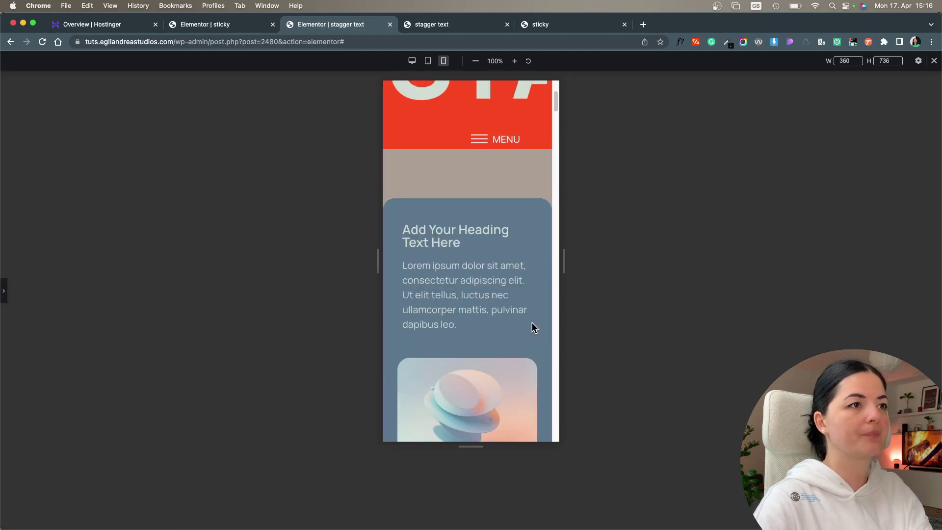
pyautogui.scroll(-5, 532, 324)
pyautogui.click(5, 292)
pyautogui.scroll(5, 532, 257)
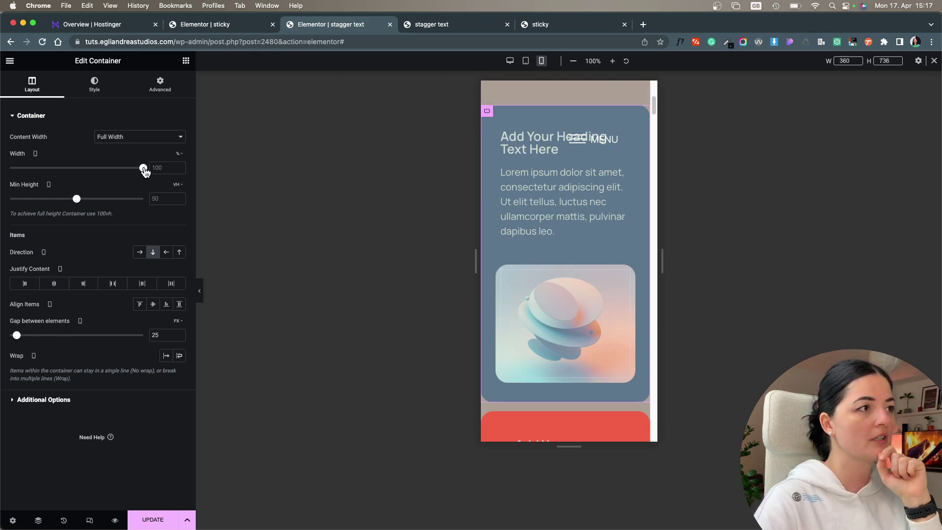
# Set the blue card container's mobile width to 95% and preview its side spacing
pyautogui.moveTo(141, 171); pyautogui.dragTo(138, 173)
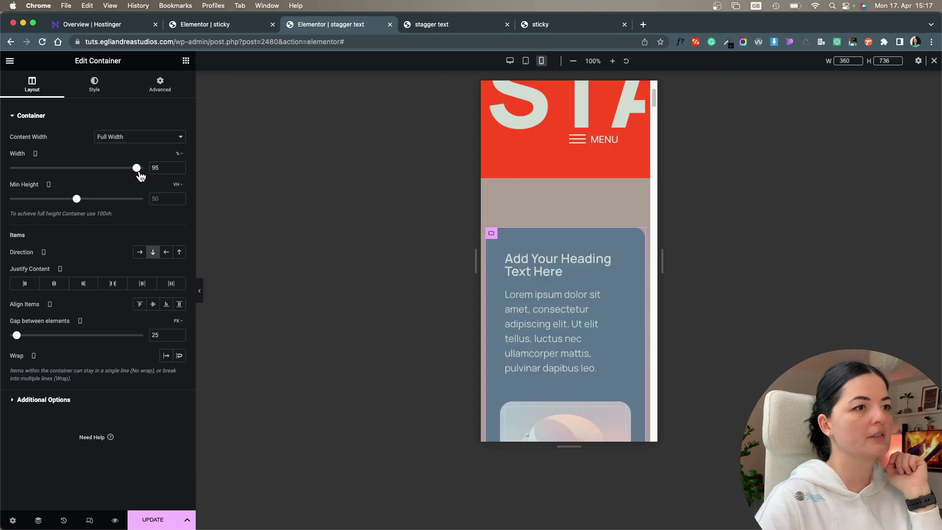
pyautogui.click(203, 294)
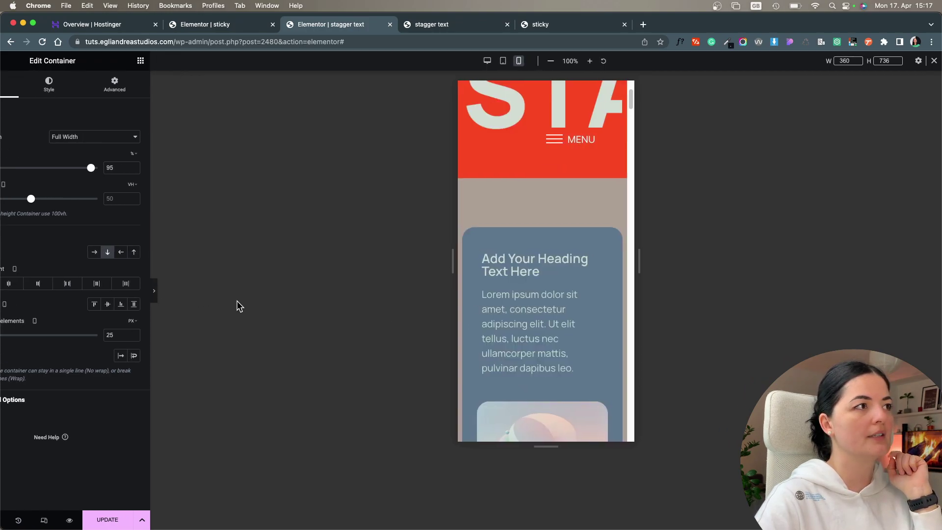
pyautogui.scroll(-2, 465, 349)
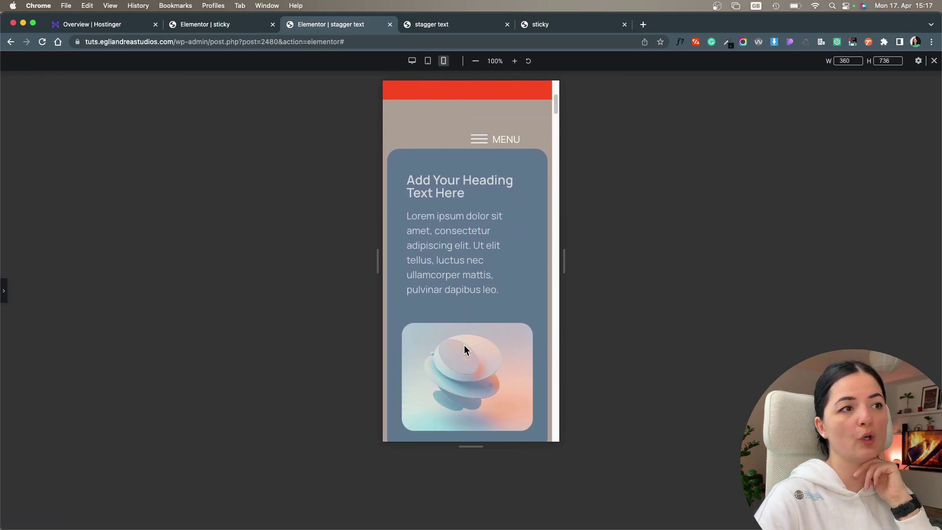
pyautogui.click(4, 292)
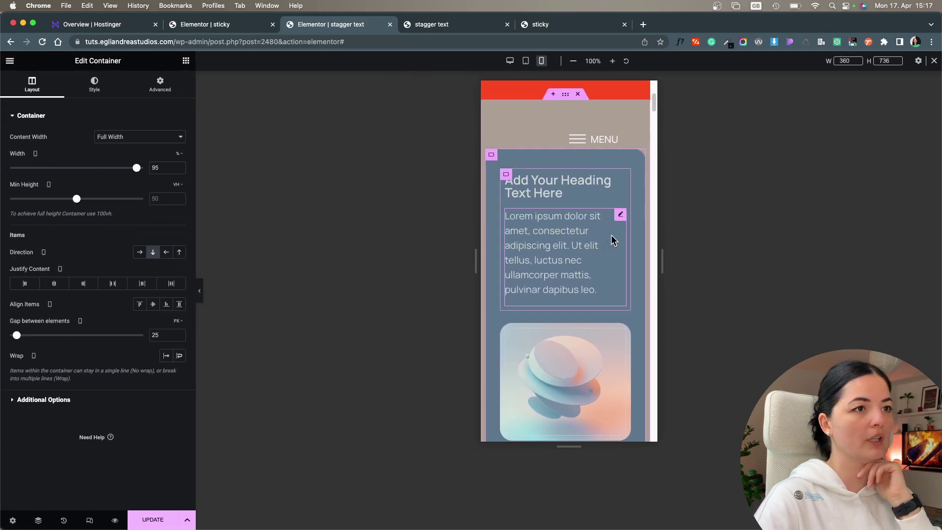
# Set the margin and padding of the blue card's text container to 0 on mobile and check the stacking on scroll
pyautogui.click(620, 216)
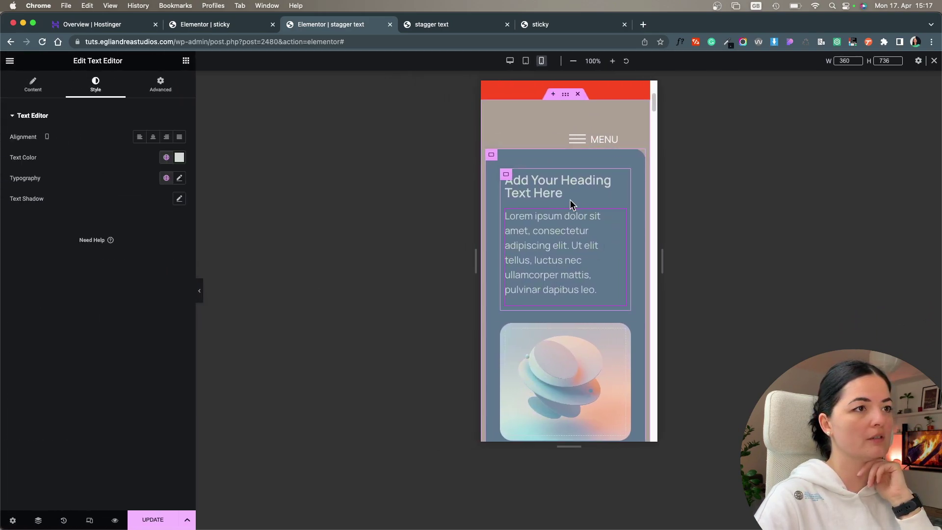
pyautogui.click(507, 175)
pyautogui.click(172, 86)
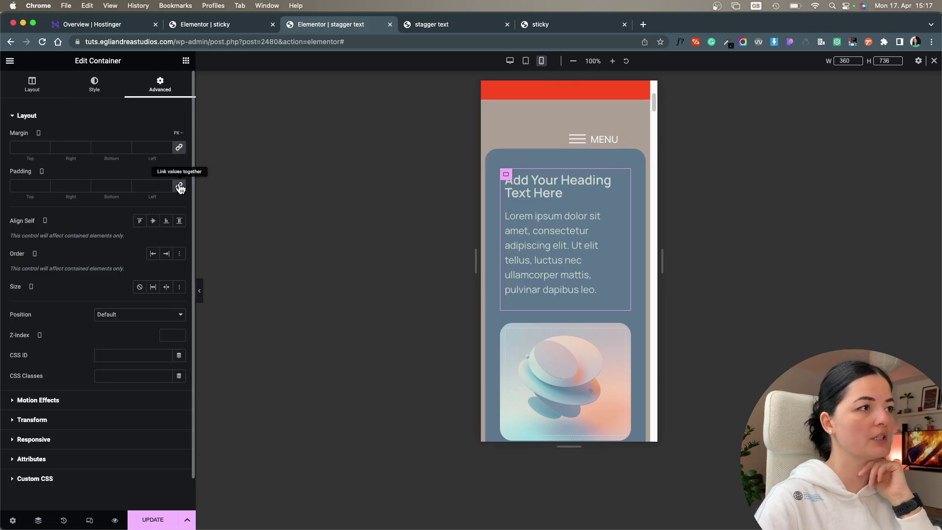
pyautogui.click(180, 186)
pyautogui.click(179, 153)
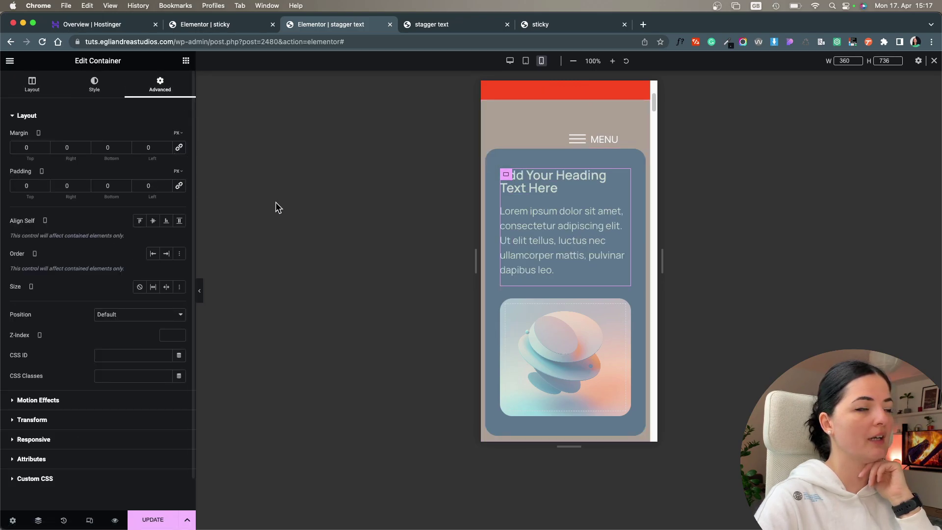
pyautogui.click(200, 294)
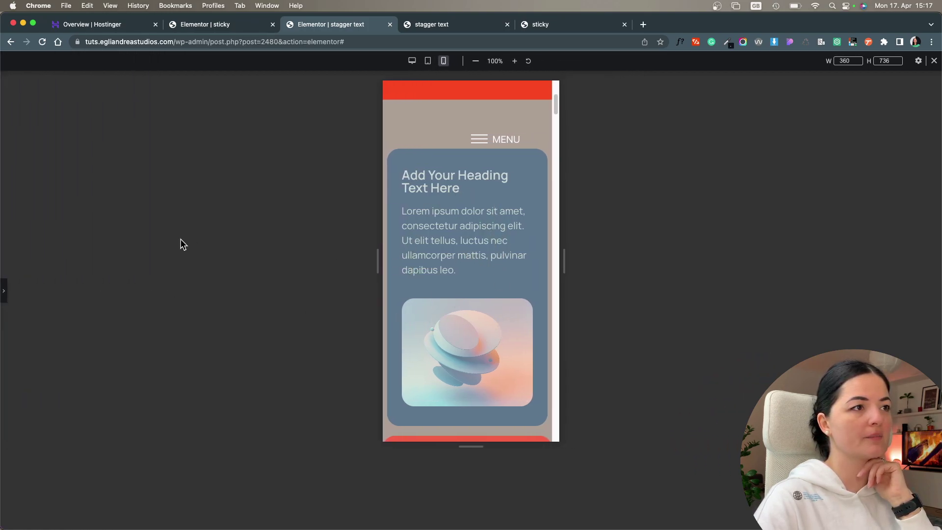
pyautogui.scroll(-5, 498, 316)
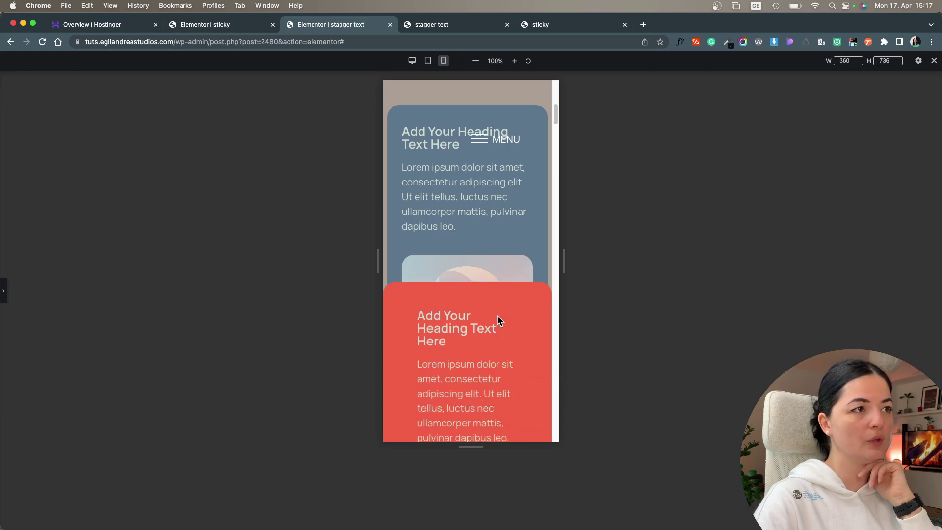
pyautogui.scroll(-5, 498, 316)
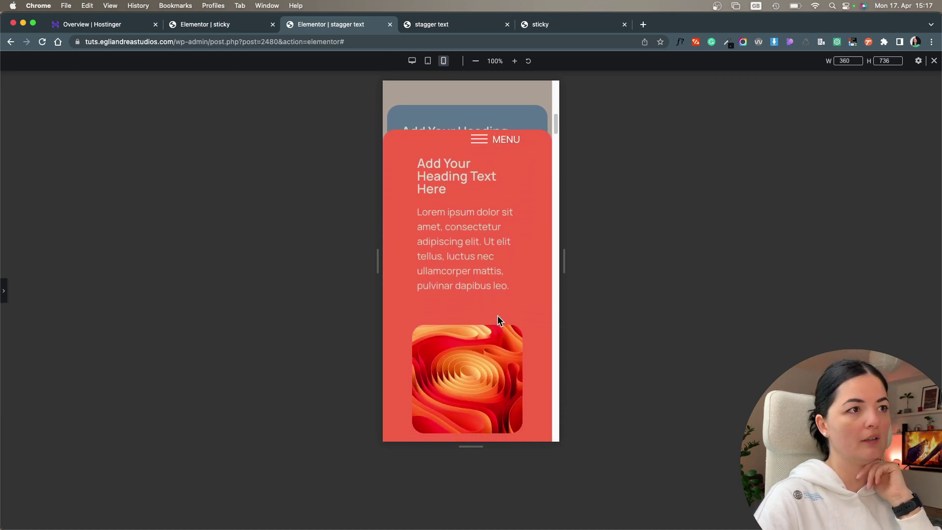
pyautogui.scroll(-5, 453, 310)
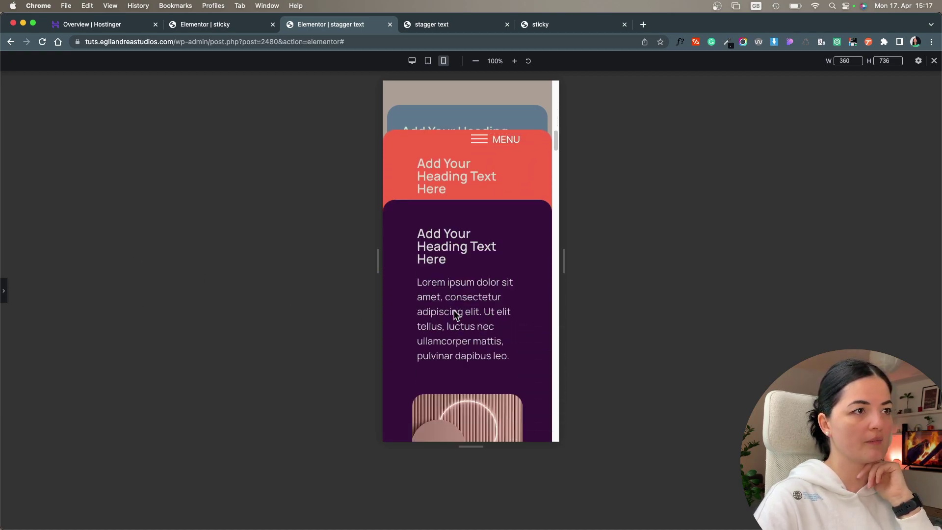
# Match the red card container to the blue on mobile: 95% width, 40 px vertical and 30 px side padding, 25 px gap, no inner text padding
pyautogui.press('super+p')
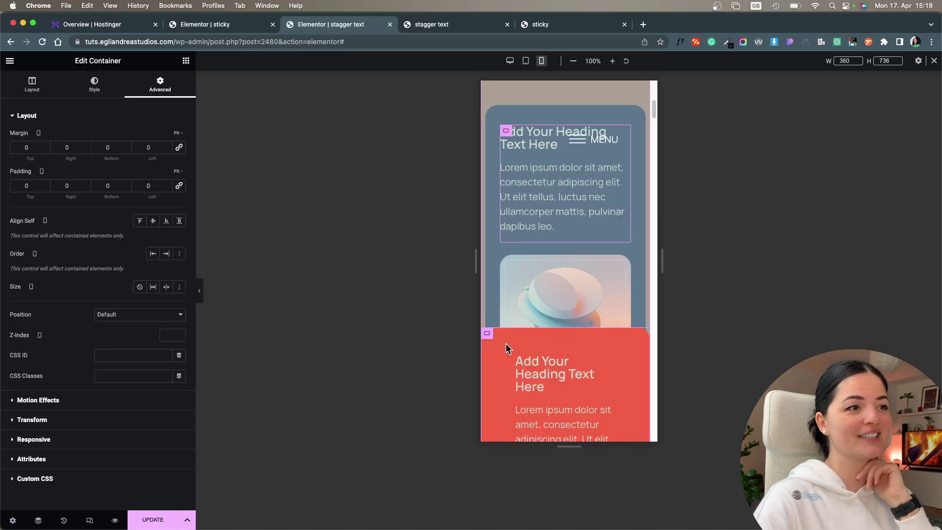
pyautogui.click(488, 336)
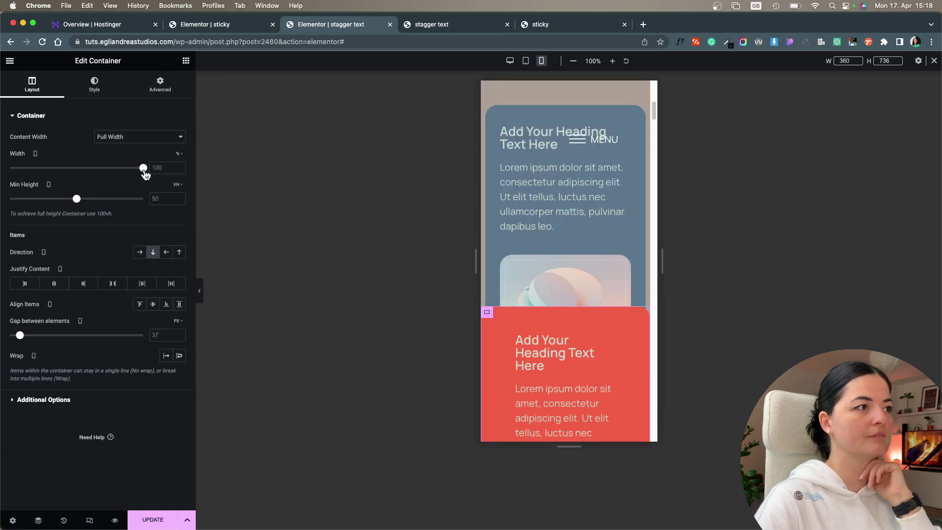
pyautogui.click(521, 336)
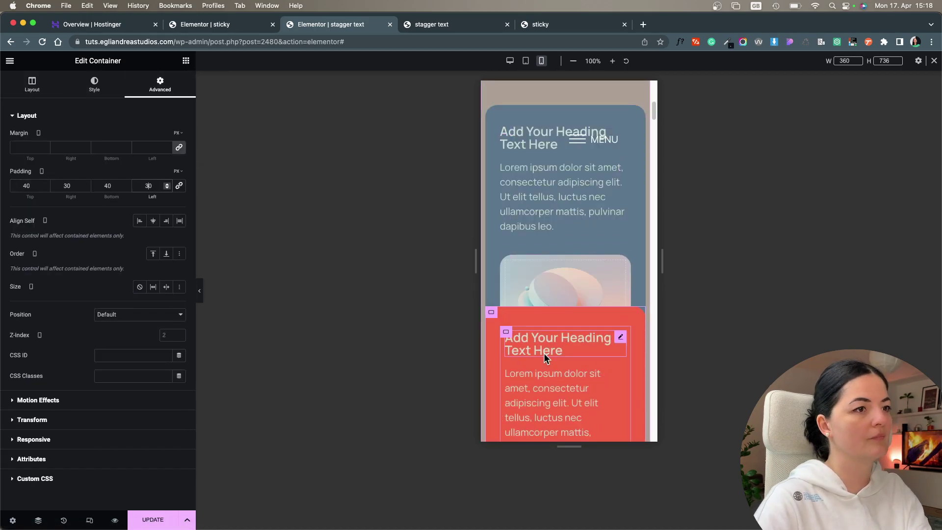
pyautogui.click(160, 84)
pyautogui.press('super+z')
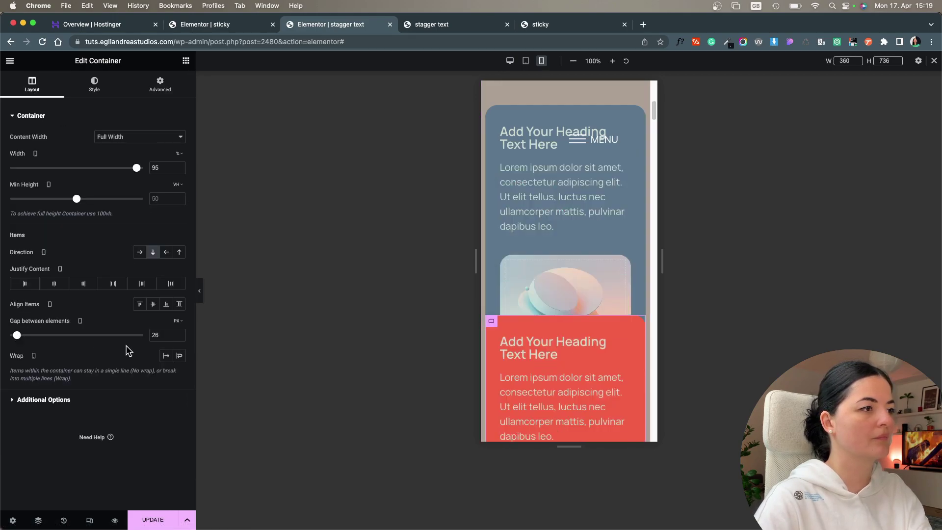
pyautogui.scroll(-3, 613, 291)
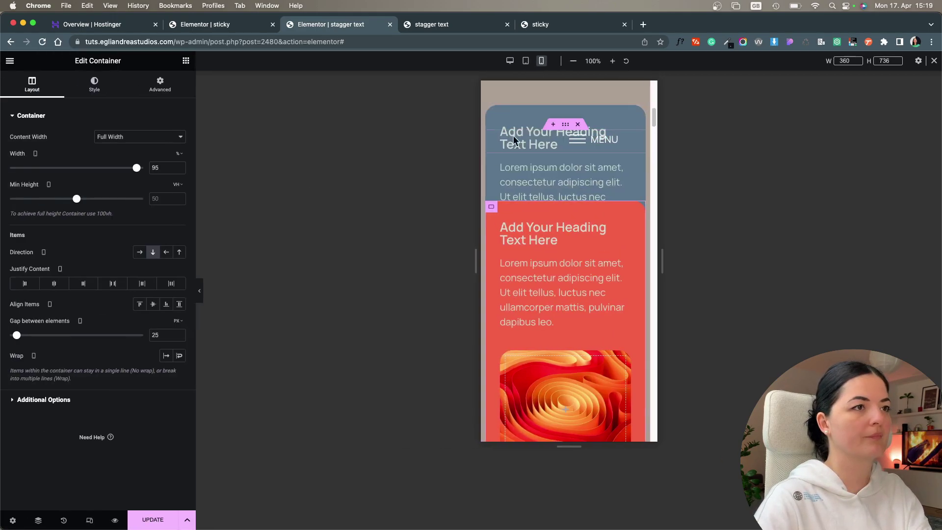
# Set the purple card container's mobile width to 95% and gap to 25 px, remove its inner text padding, and preview the stacking
pyautogui.scroll(-3, 514, 141)
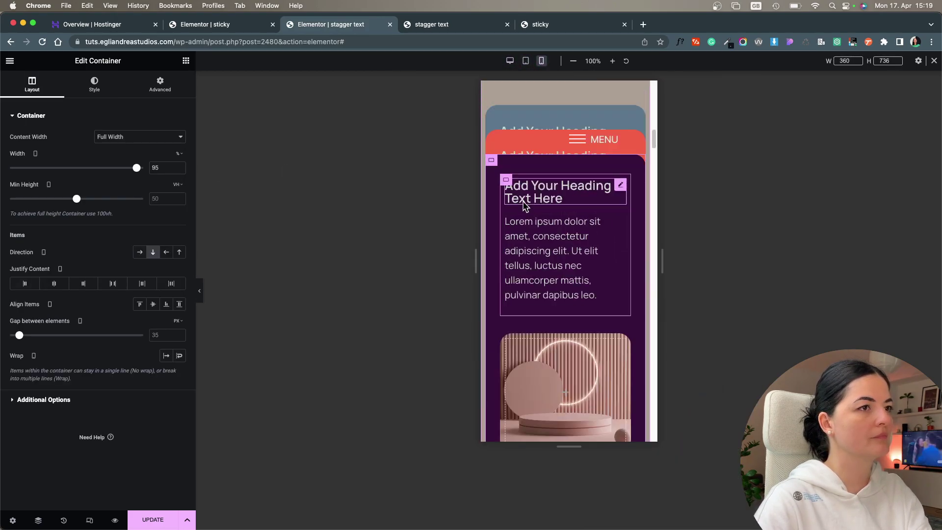
pyautogui.click(525, 203)
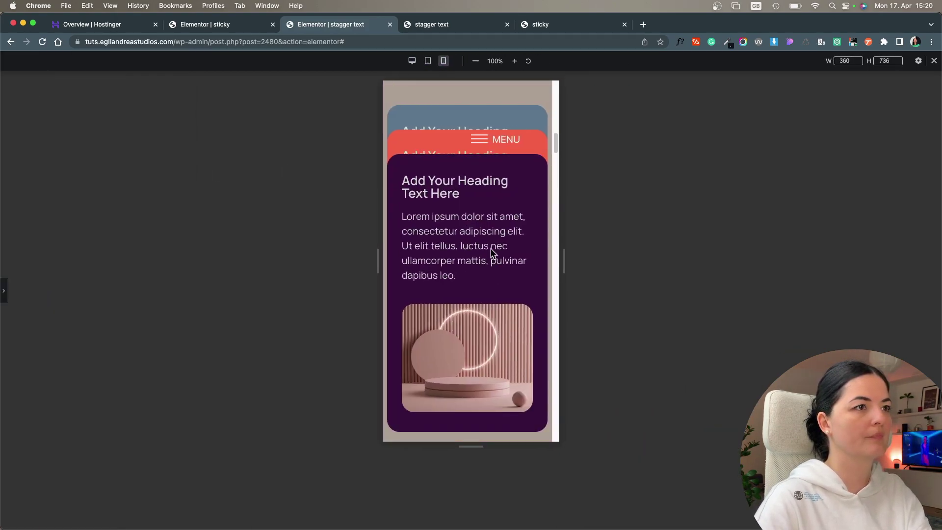
pyautogui.scroll(5, 497, 233)
pyautogui.scroll(-5, 497, 233)
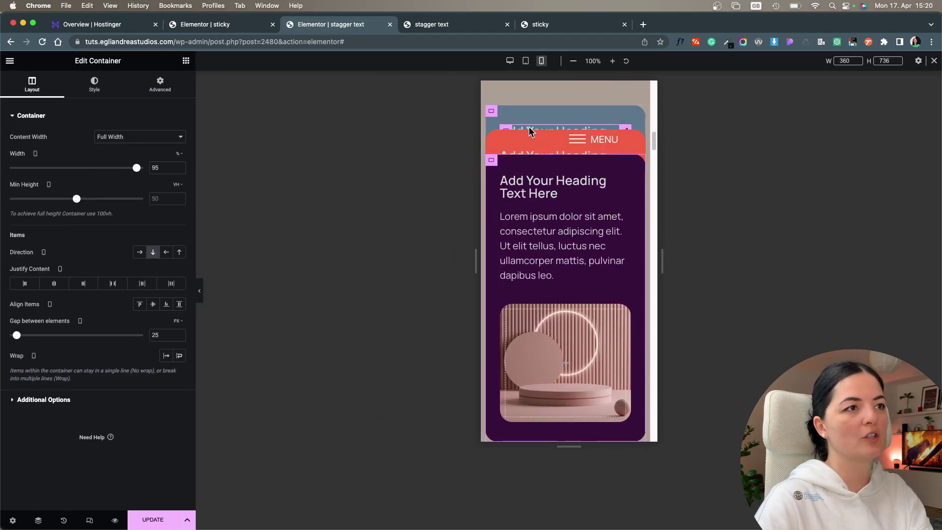
# Set the blue card container's top and bottom padding to 50 px on mobile and review its sticky motion settings
pyautogui.scroll(2, 566, 216)
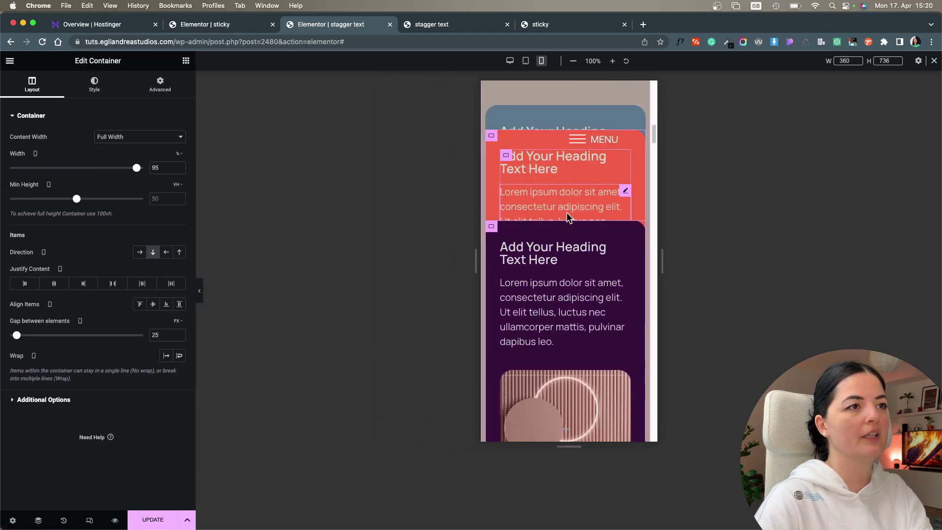
pyautogui.click(492, 112)
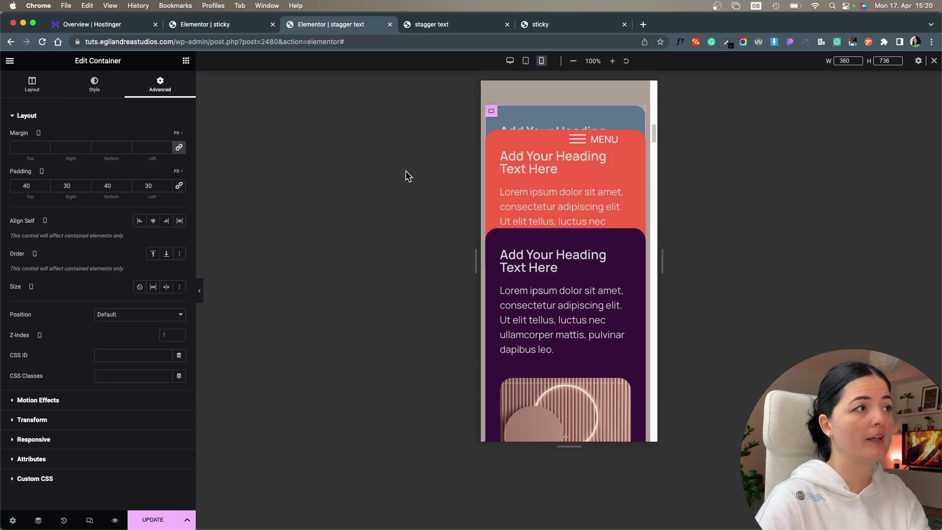
pyautogui.click(45, 184)
pyautogui.click(44, 183)
pyautogui.click(44, 184)
pyautogui.click(44, 184)
pyautogui.click(45, 184)
pyautogui.click(45, 184)
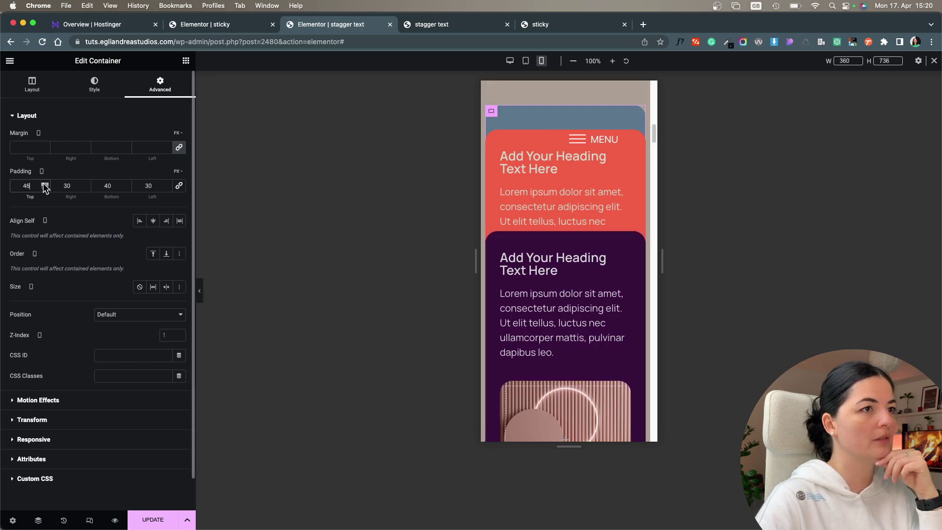
pyautogui.click(44, 183)
pyautogui.click(45, 183)
pyautogui.click(45, 184)
pyautogui.click(45, 184)
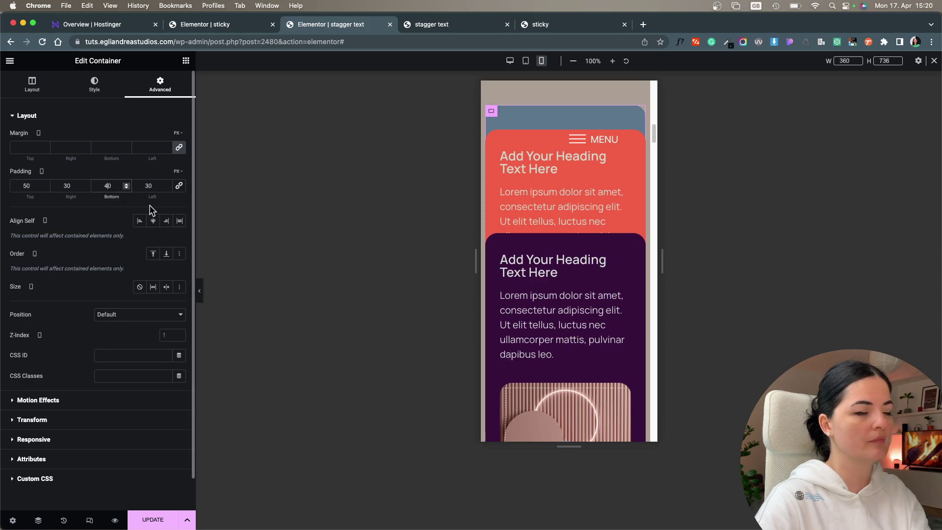
pyautogui.press('BackSpace')
pyautogui.write('5')
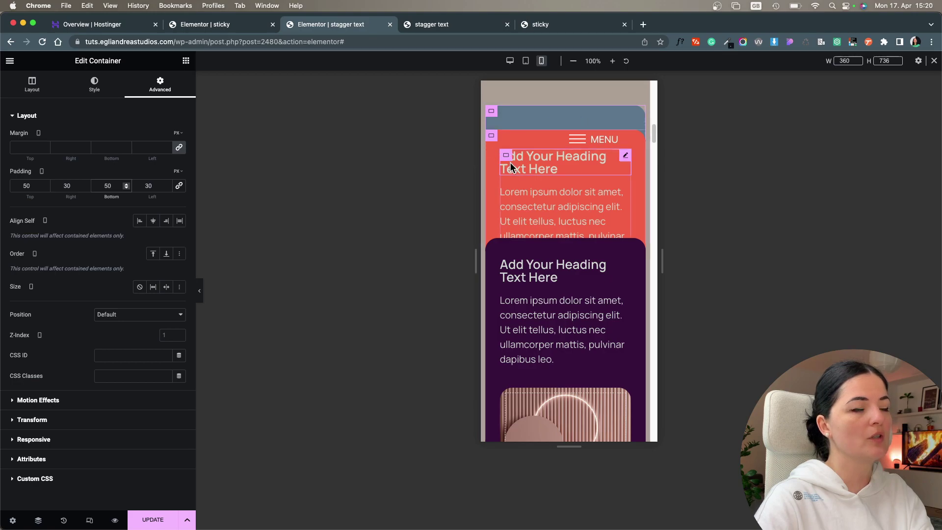
pyautogui.click(69, 402)
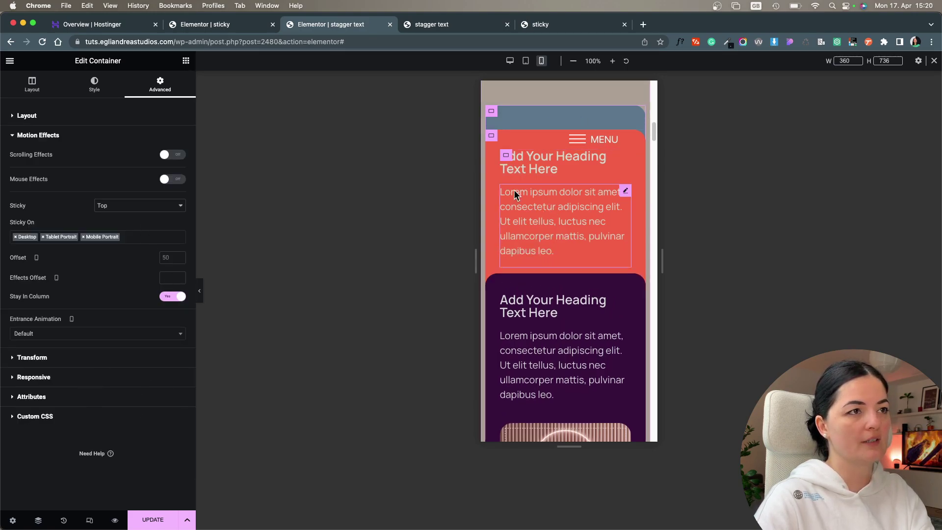
# Set the red card container's top and bottom padding to 50 px on mobile
pyautogui.scroll(5, 527, 216)
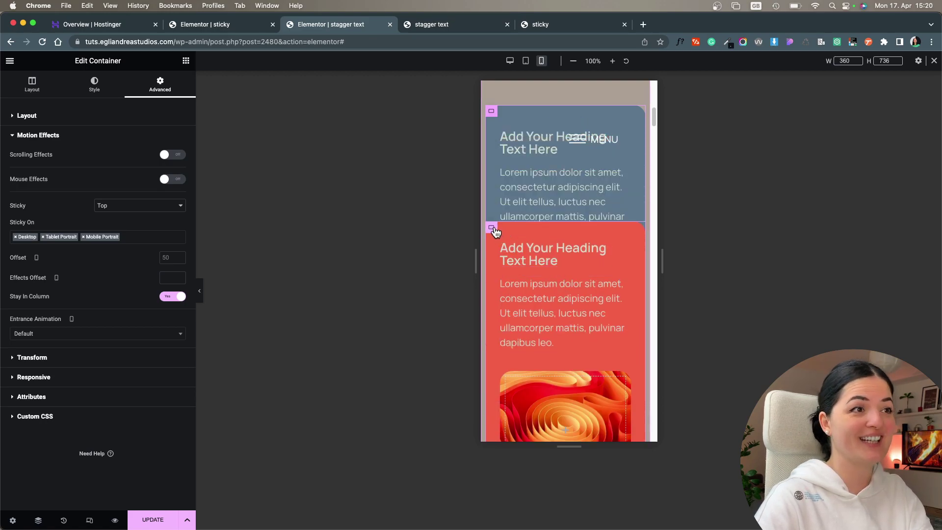
pyautogui.click(493, 229)
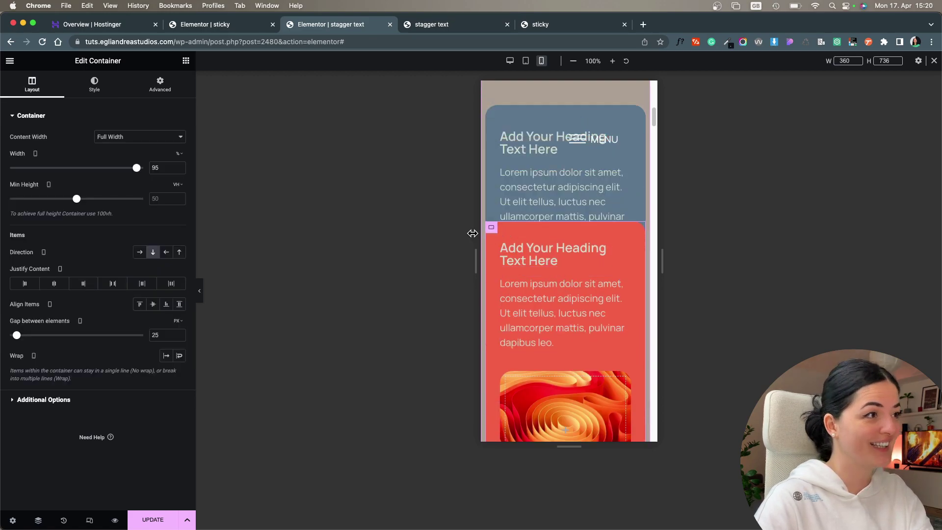
pyautogui.click(161, 91)
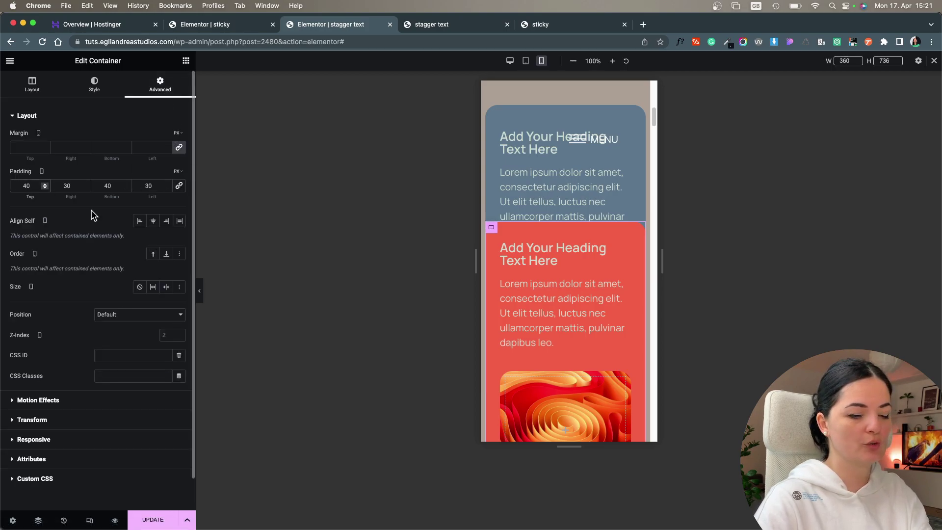
pyautogui.press('BackSpace')
pyautogui.write('5')
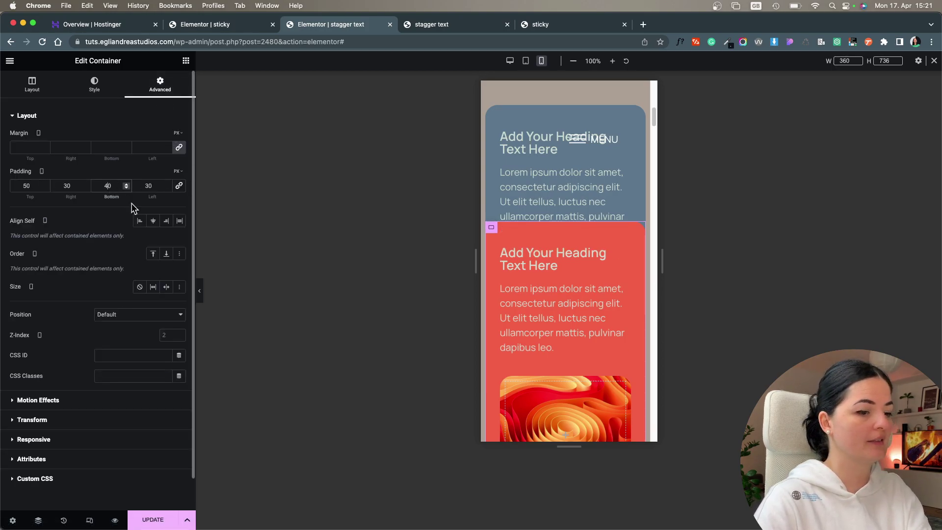
pyautogui.write('5')
pyautogui.scroll(-3, 530, 332)
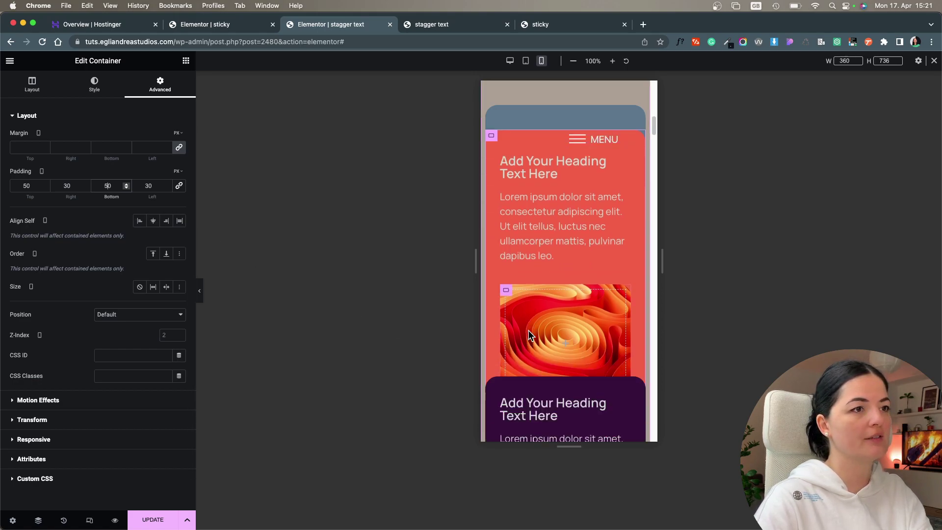
# Set the purple card container's top and bottom padding to 50 px on mobile
pyautogui.scroll(-2, 530, 332)
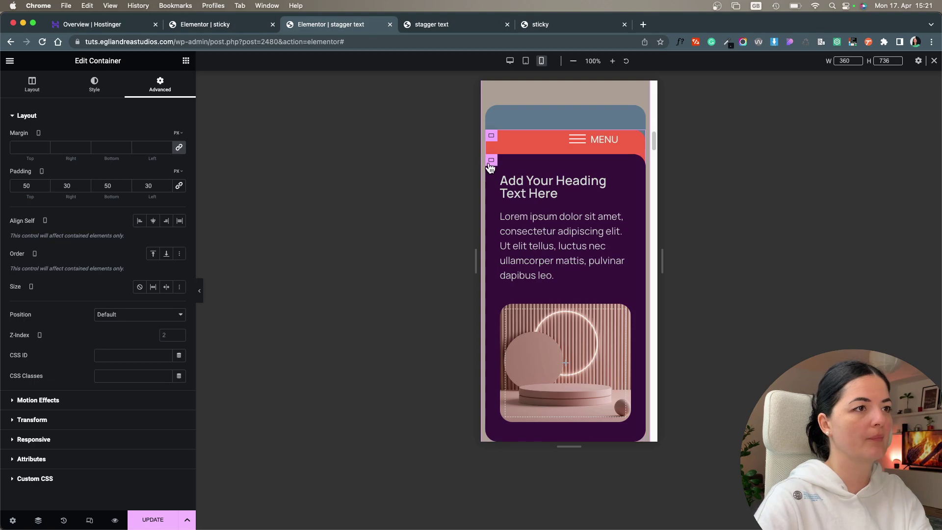
pyautogui.click(491, 160)
pyautogui.click(167, 95)
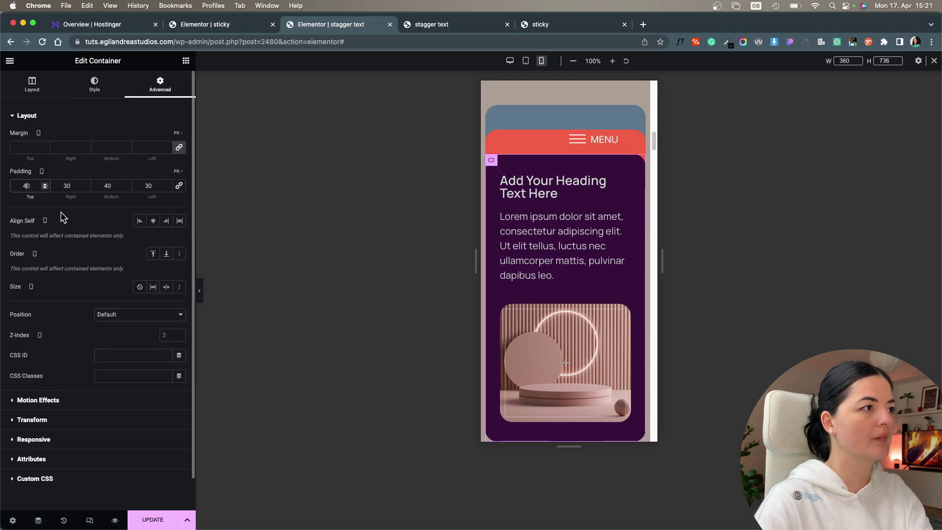
pyautogui.press('BackSpace')
pyautogui.write('5')
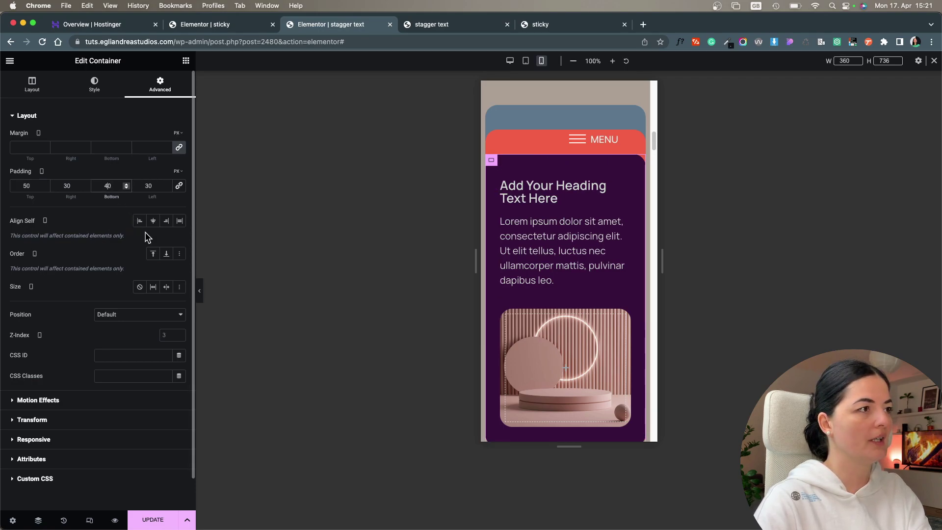
pyautogui.press('BackSpace')
pyautogui.write('5')
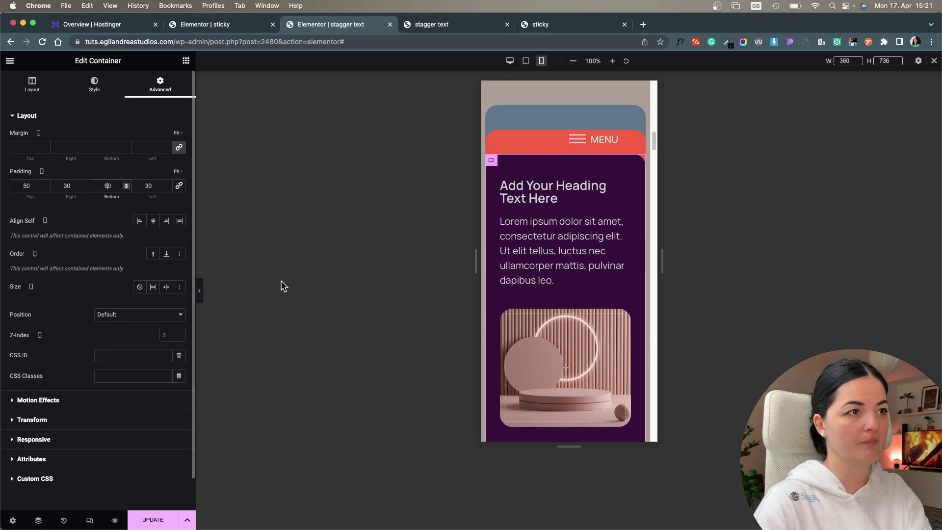
# Collapse the editing sidebar and check how the cards stack on scroll in the mobile view and the desktop page preview
pyautogui.click(197, 295)
pyautogui.scroll(3, 479, 365)
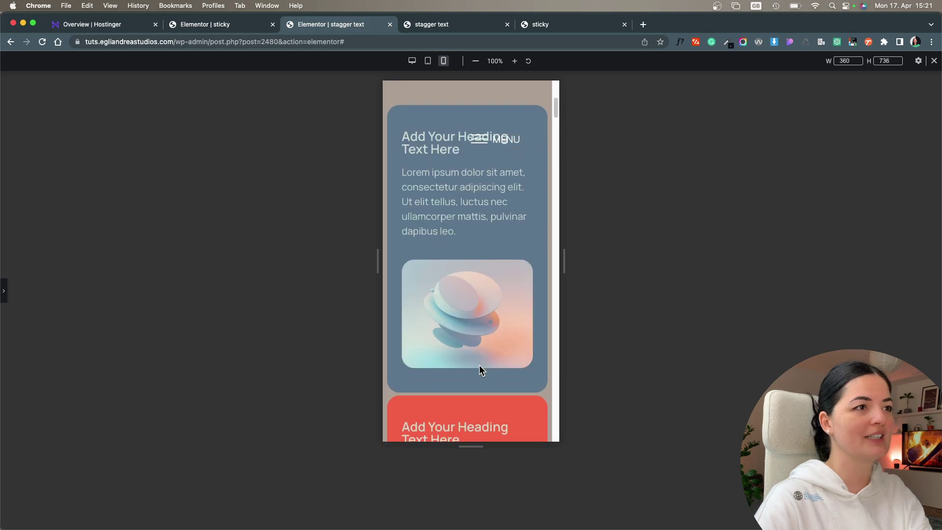
pyautogui.scroll(-5, 479, 370)
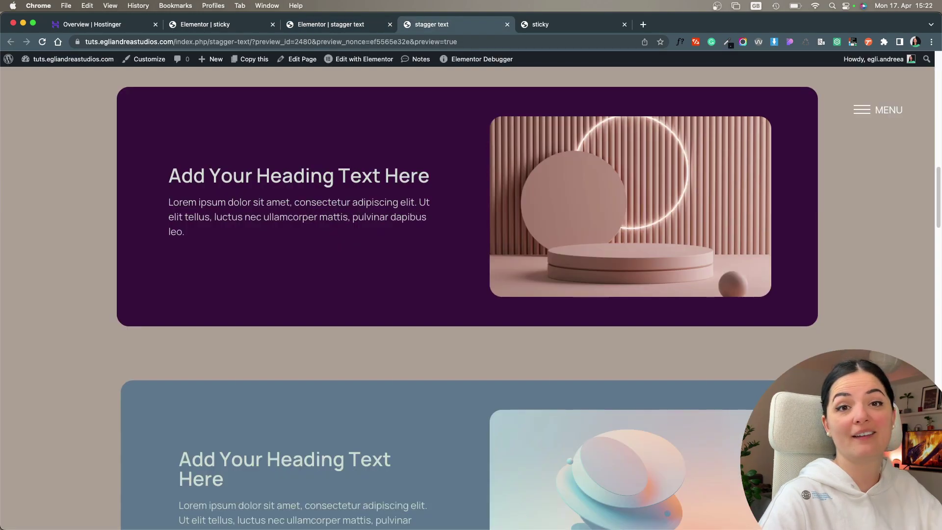
pyautogui.scroll(2, 471, 305)
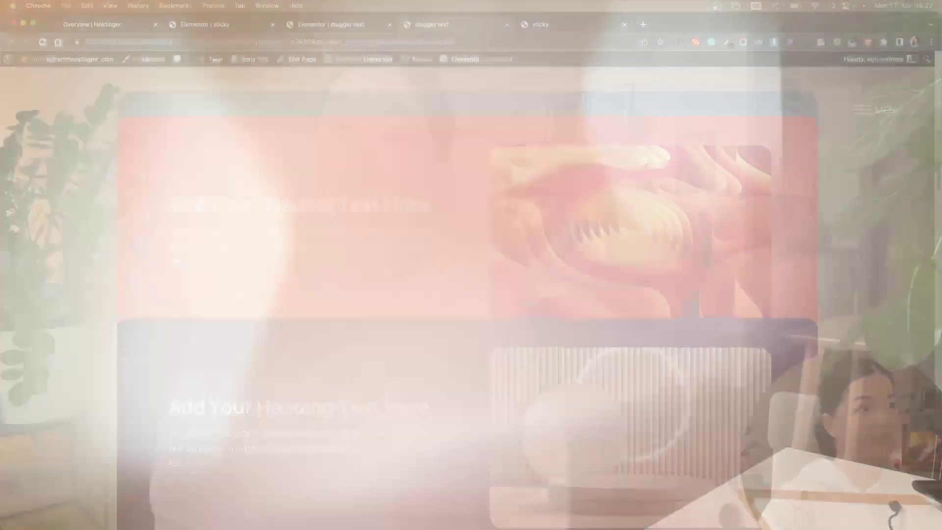